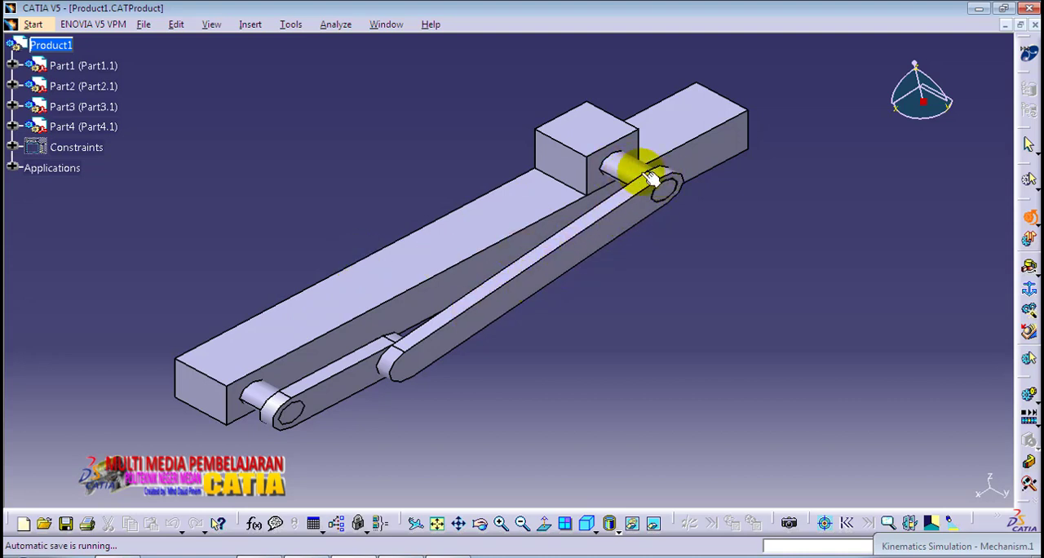
Step: Examine the assembled slider-crank mechanism from several angles, including how the slider, link and crank connect to the base
middle_click_drag(401, 342, 496, 393)
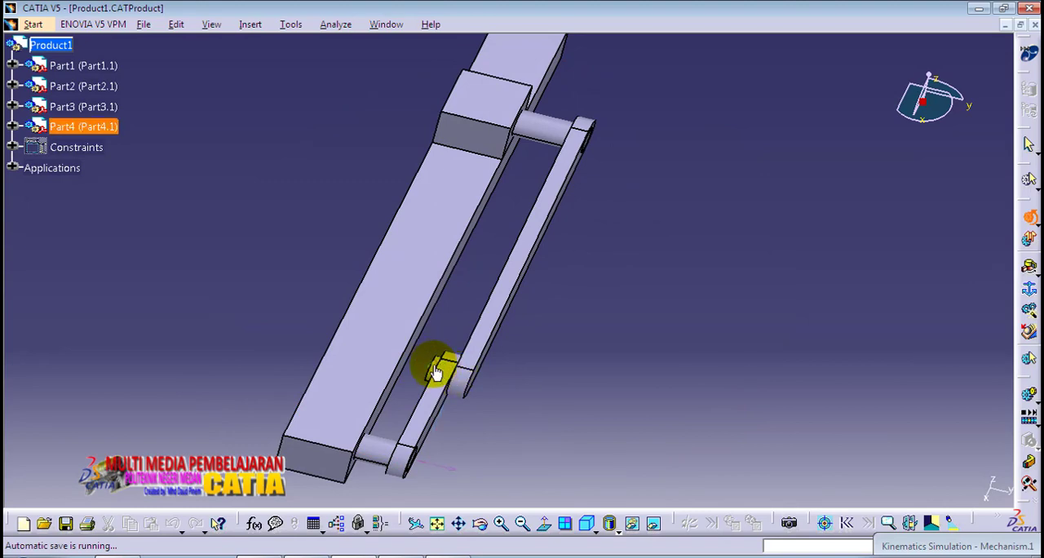
middle_click_drag(426, 373, 455, 268)
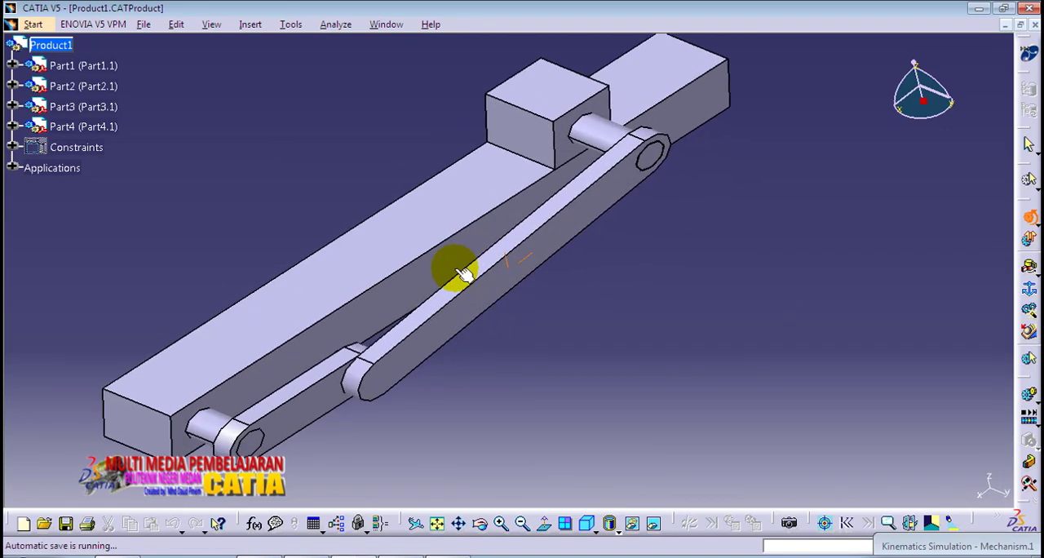
left_click(587, 526)
middle_click_drag(495, 285, 543, 345)
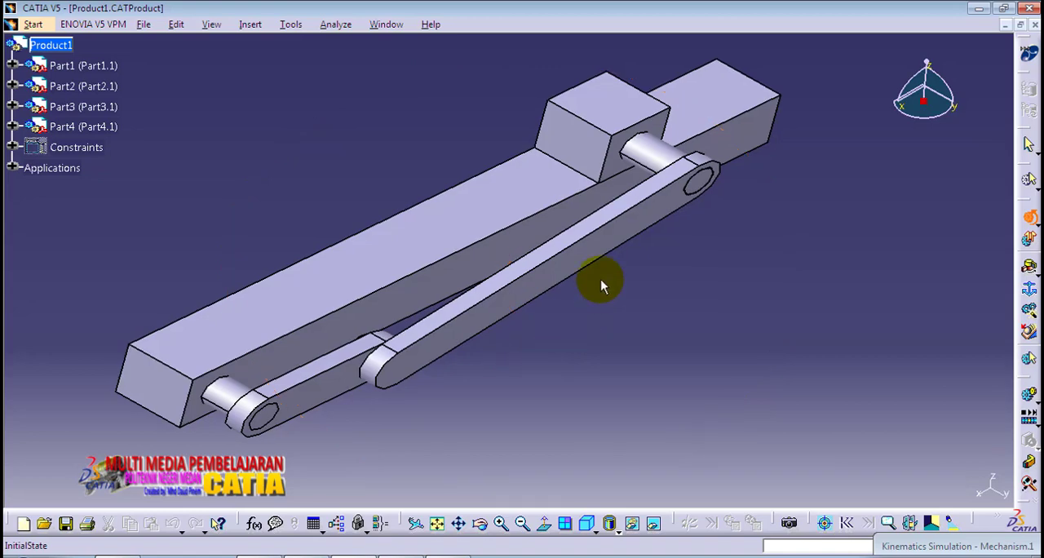
middle_click_drag(601, 279, 585, 297)
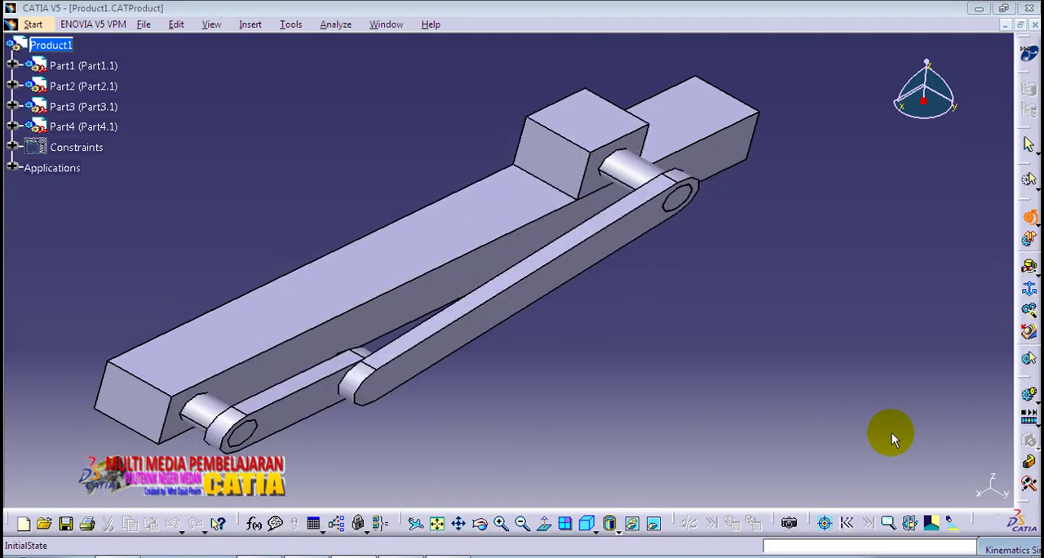
middle_click_drag(703, 316, 760, 331)
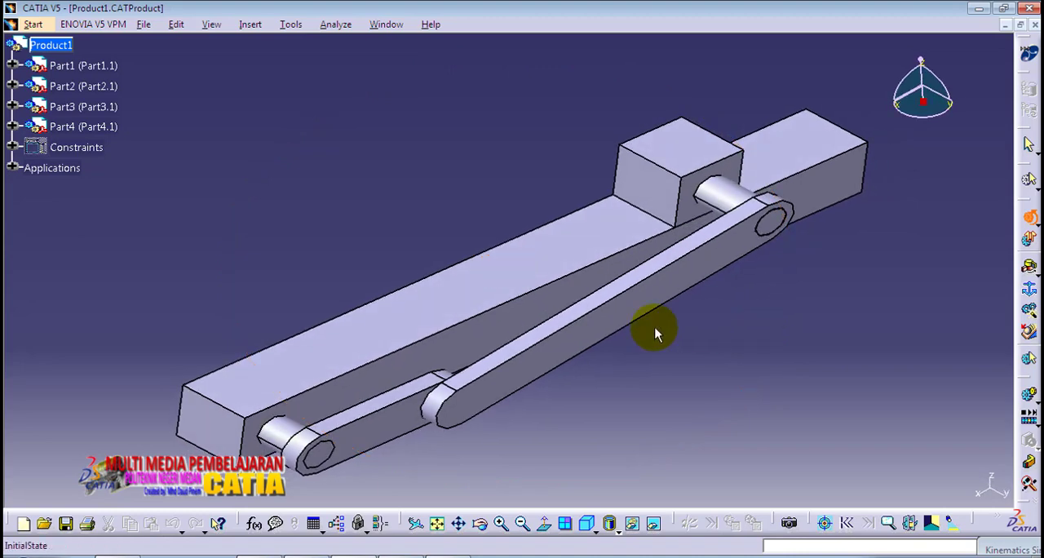
middle_click_drag(659, 331, 637, 324)
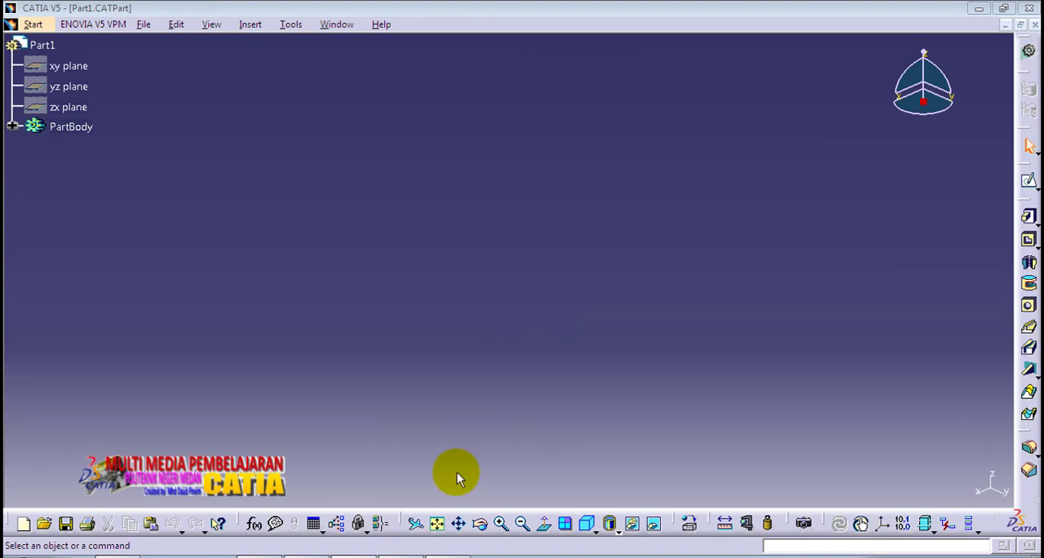
Step: Inspect the geometry of Part1, Part2, Part3 and Part4 one after another, including their pins and holes
left_click(439, 524)
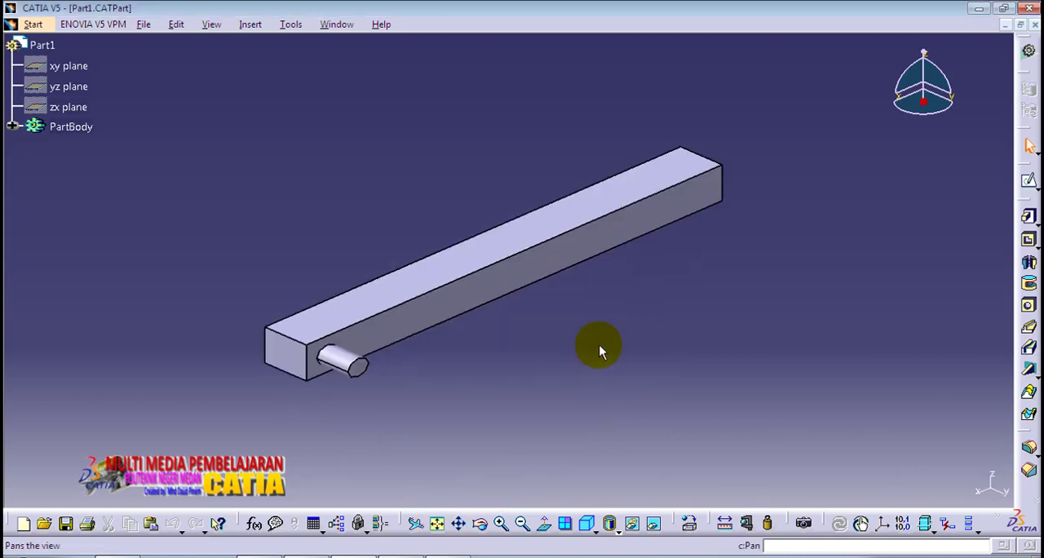
middle_click_drag(599, 350, 560, 362)
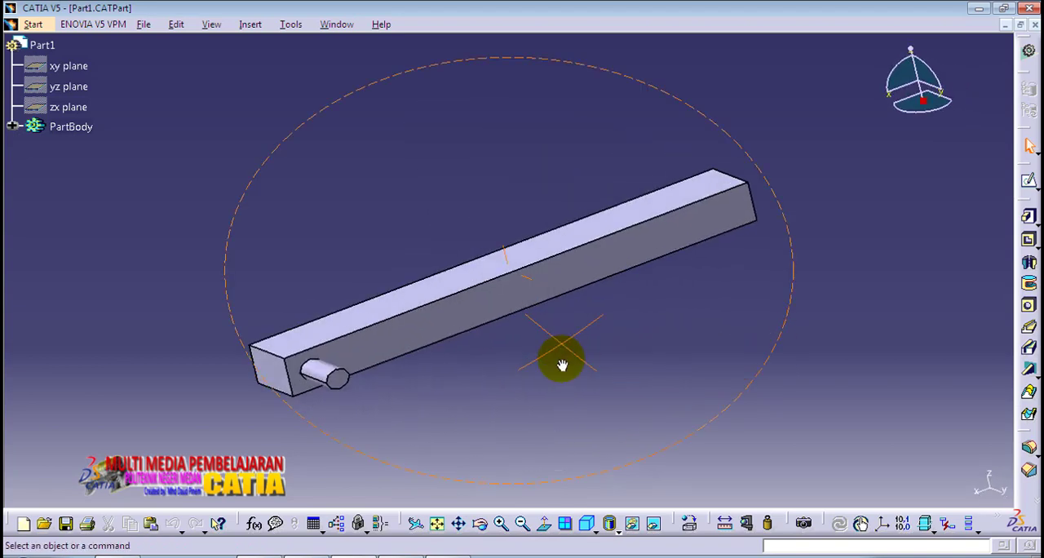
left_click(437, 525)
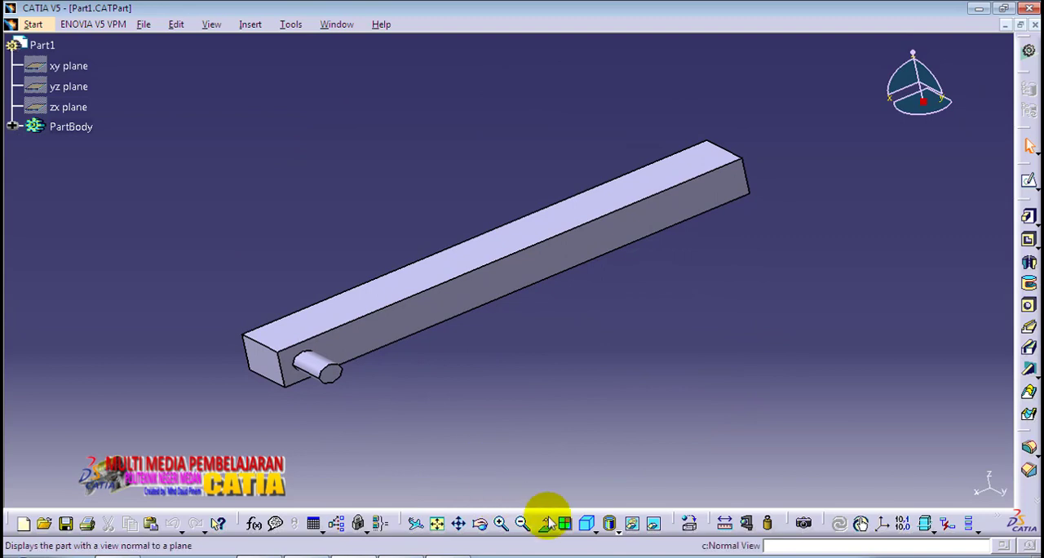
left_click(586, 522)
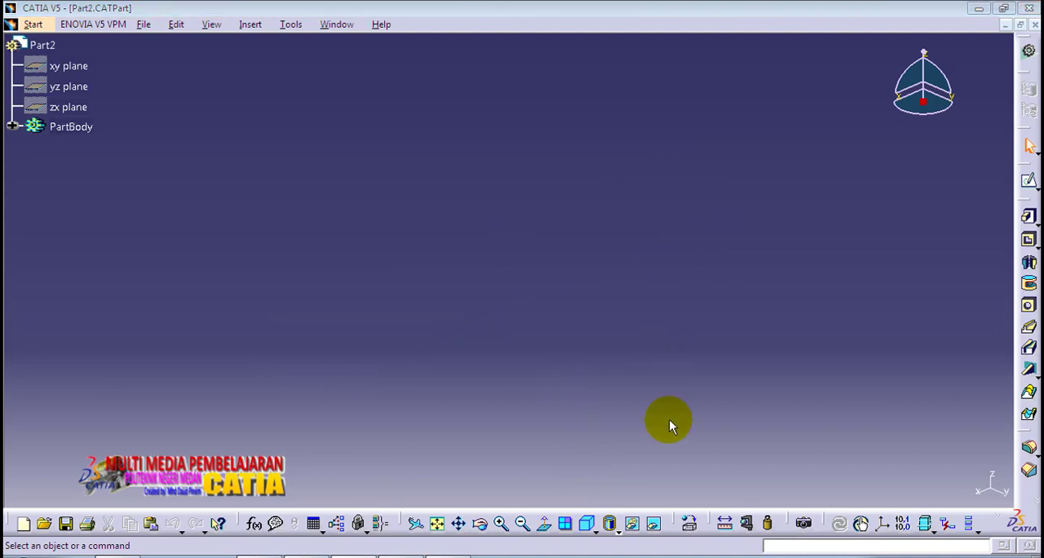
left_click(438, 526)
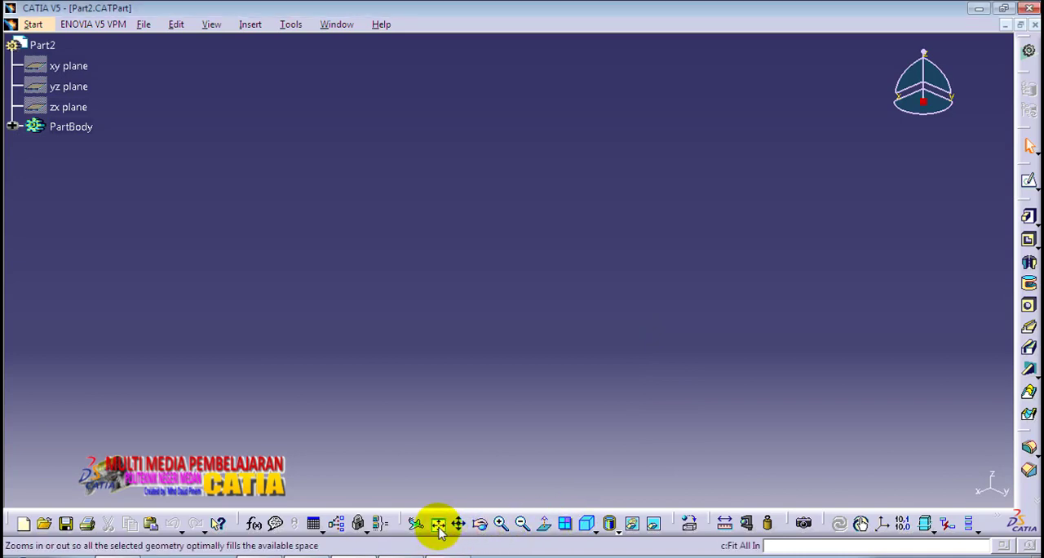
middle_click_drag(452, 285, 468, 341)
middle_click_drag(473, 304, 491, 371)
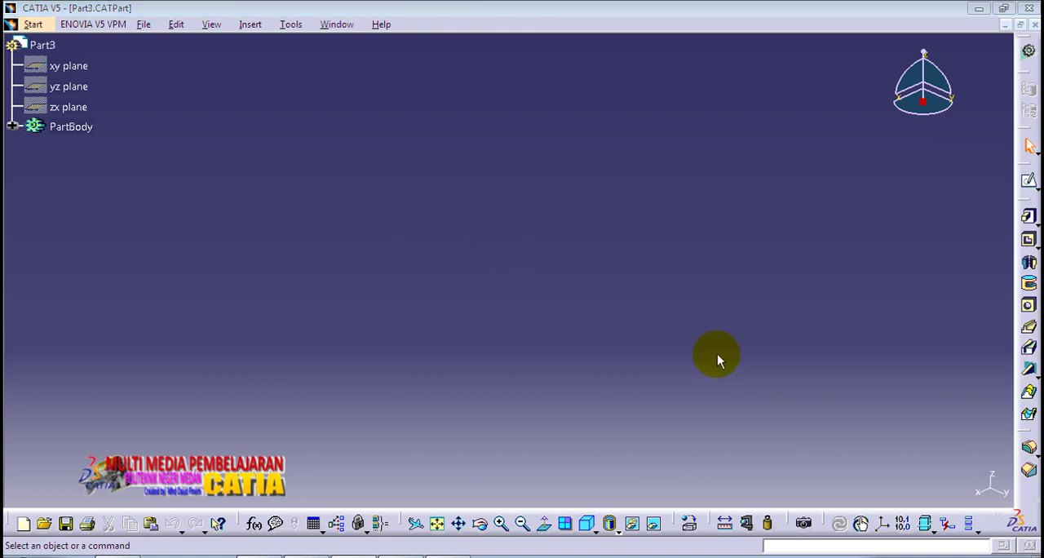
left_click(438, 525)
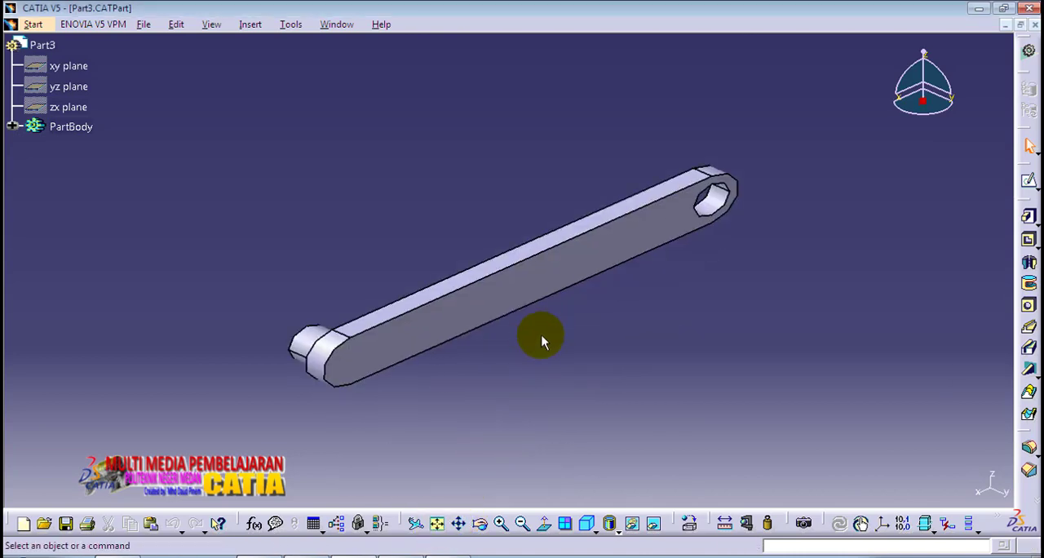
middle_click_drag(541, 330, 550, 371)
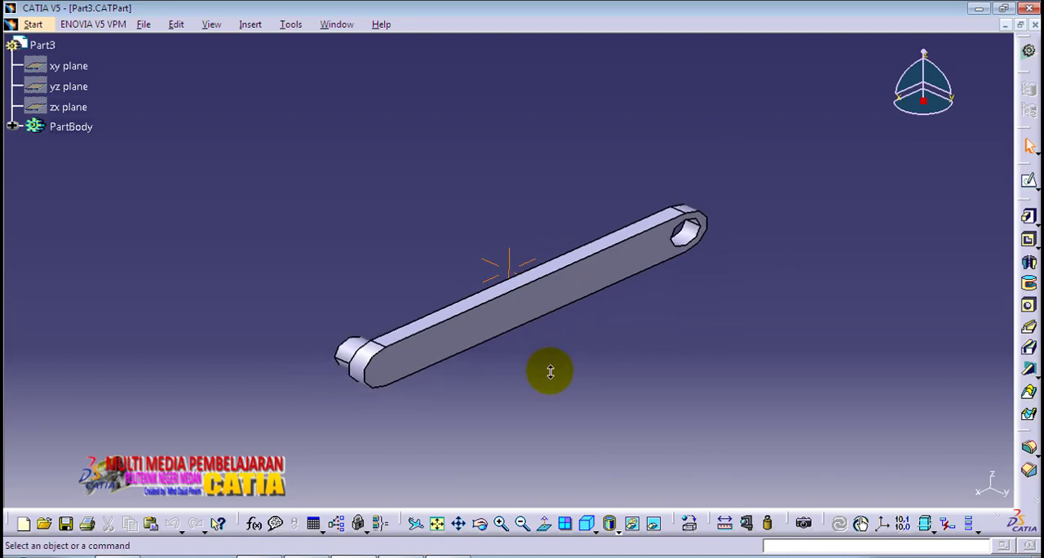
mouse_move(336, 390)
middle_mouse_down()
mouse_move(520, 408)
mouse_move(517, 425)
mouse_move(408, 385)
mouse_move(529, 367)
mouse_move(482, 379)
mouse_move(494, 346)
middle_mouse_up()
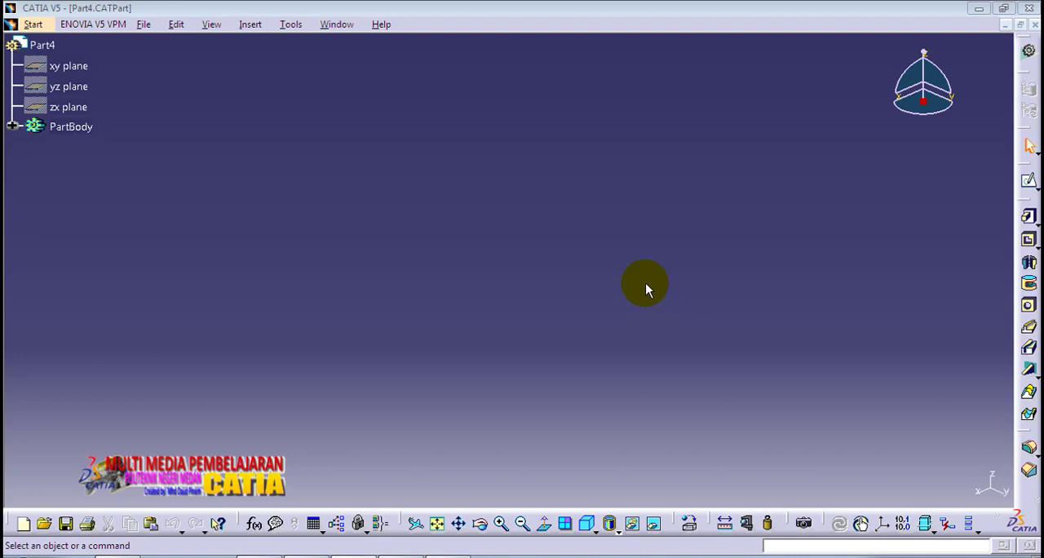
left_click(438, 525)
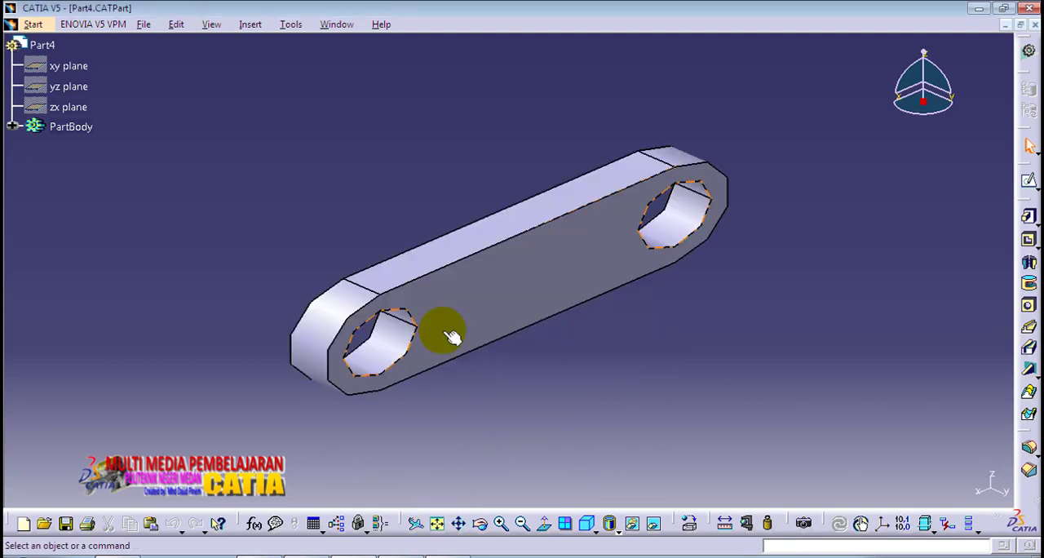
middle_click_drag(452, 334, 426, 344)
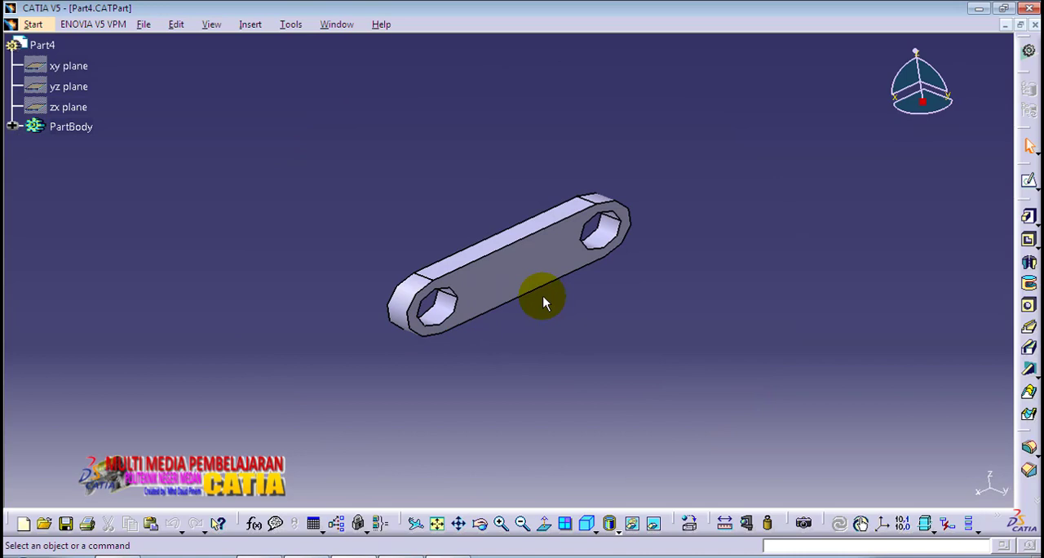
middle_click_drag(527, 307, 504, 368)
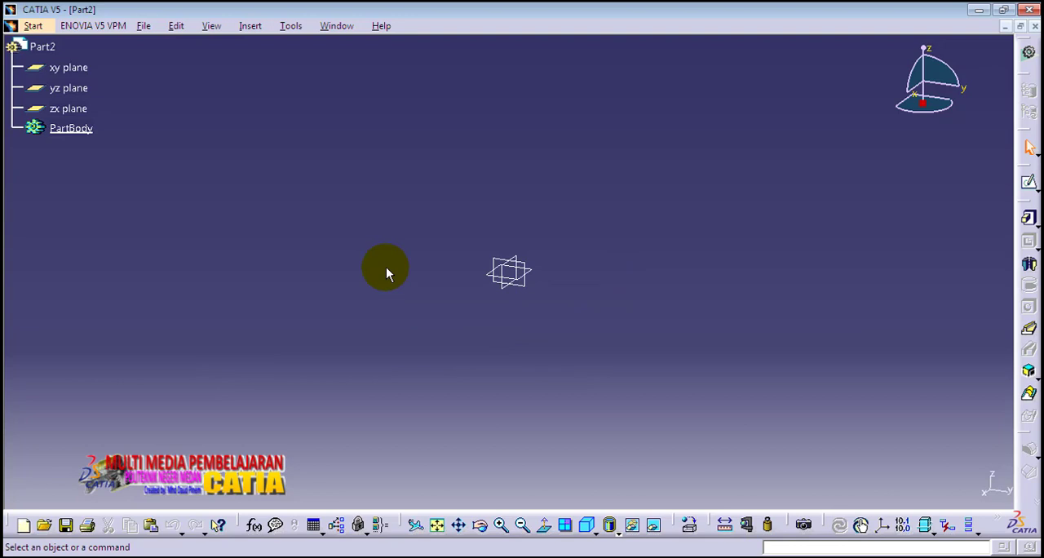
Step: Create a new product in the Assembly Design workbench
left_click(32, 26)
mouse_move(61, 65)
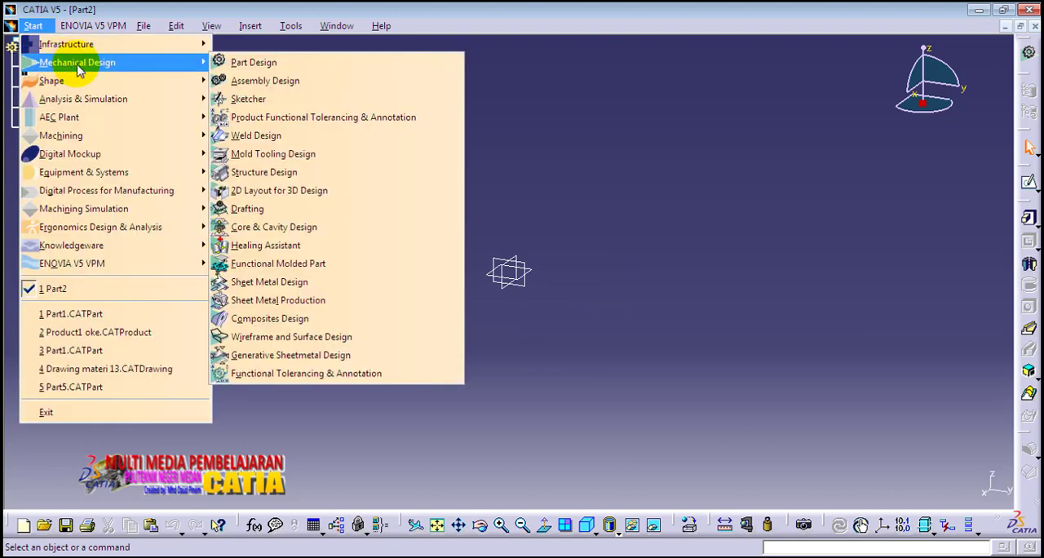
left_click(259, 82)
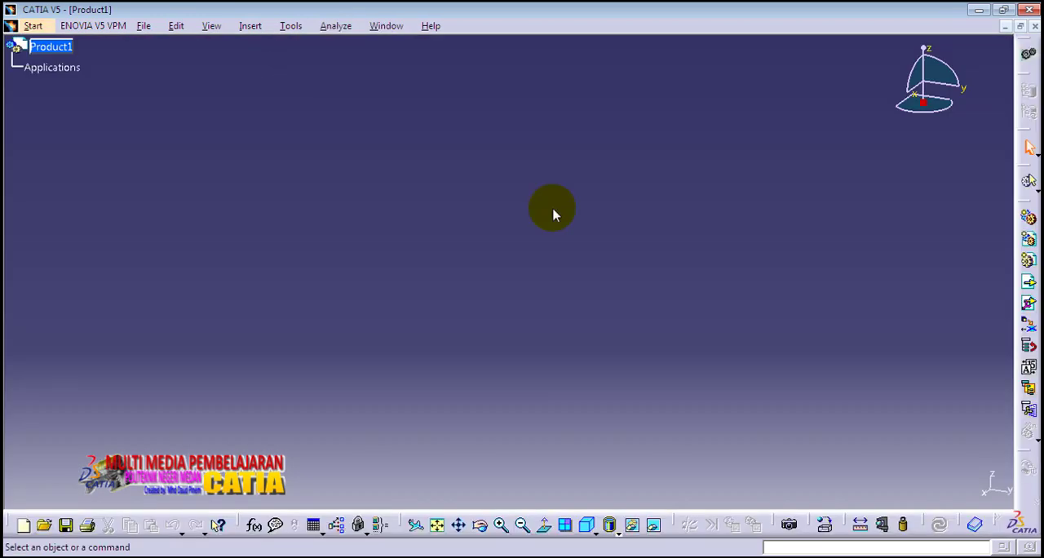
Step: Insert Part1.CATPart into Product1 as an existing component and show it in isometric view
left_click(59, 48)
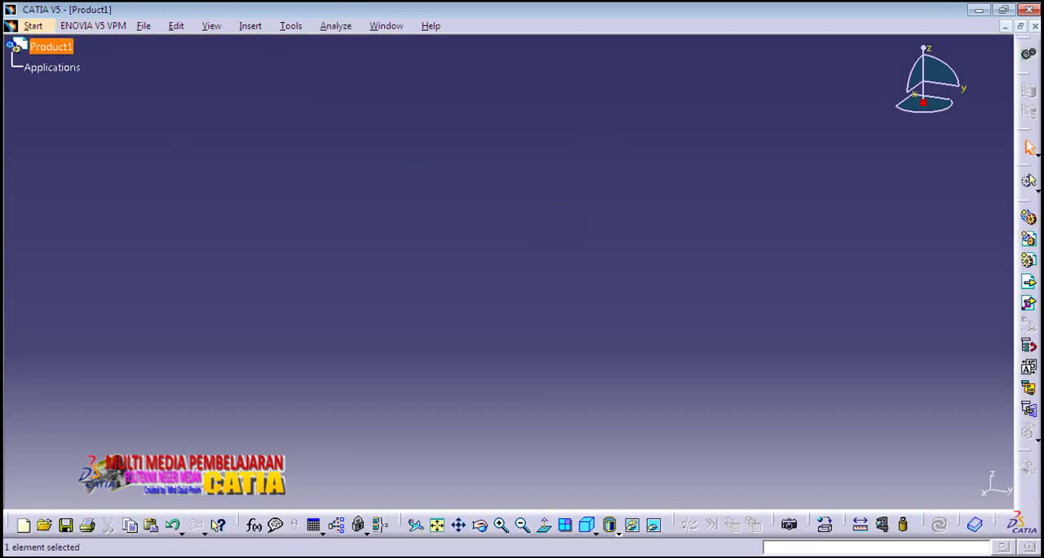
left_click(1030, 284)
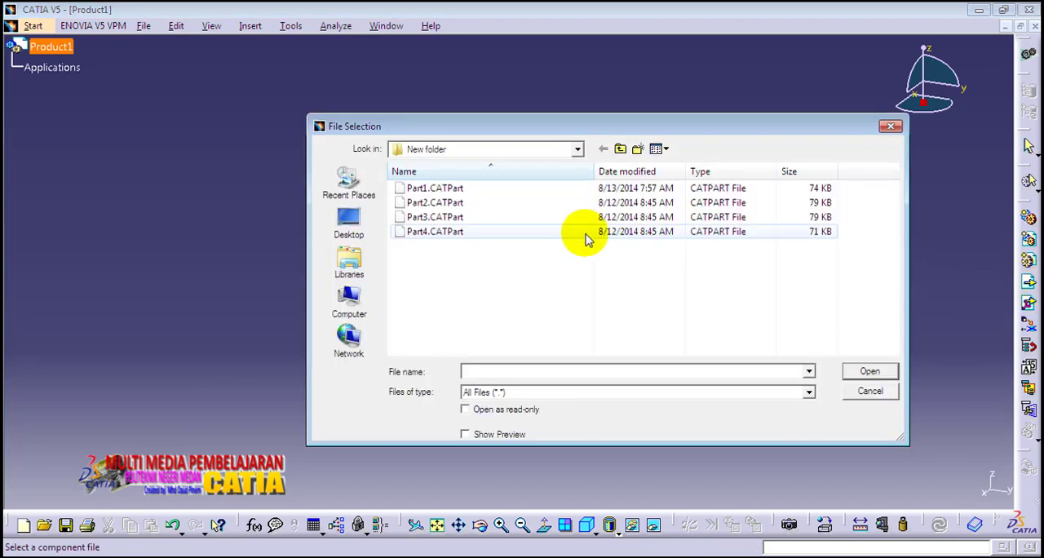
left_click(434, 188)
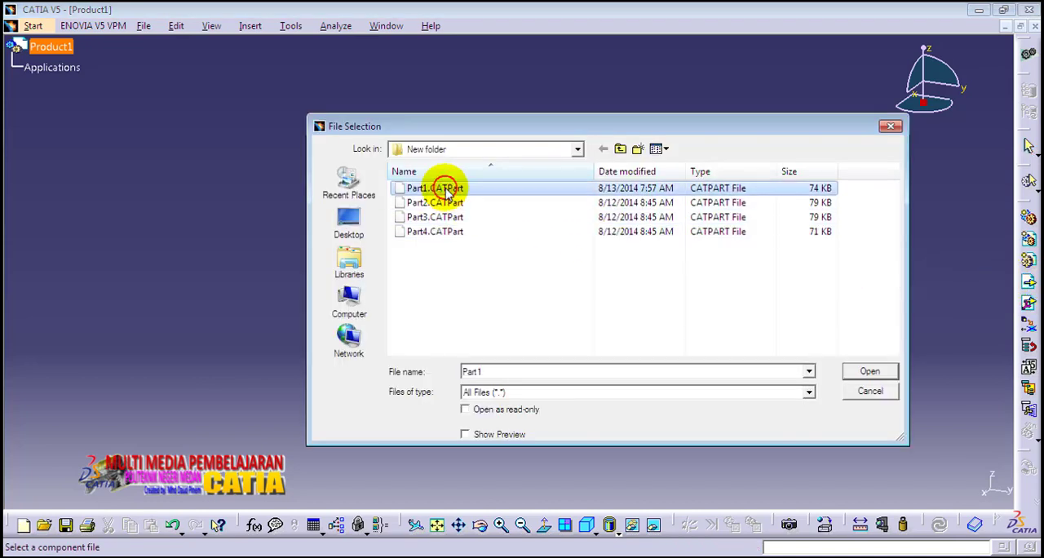
left_click(869, 371)
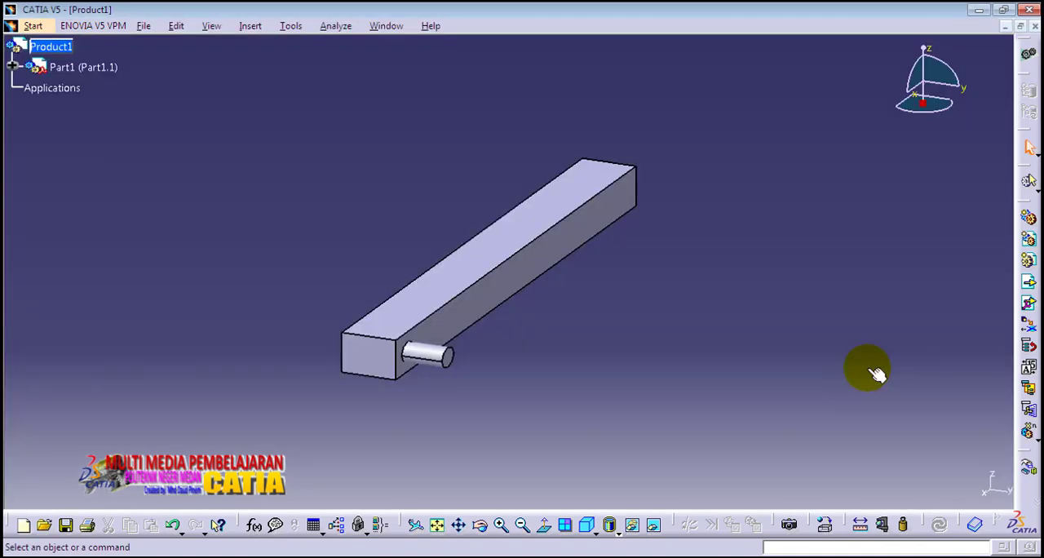
left_click(587, 524)
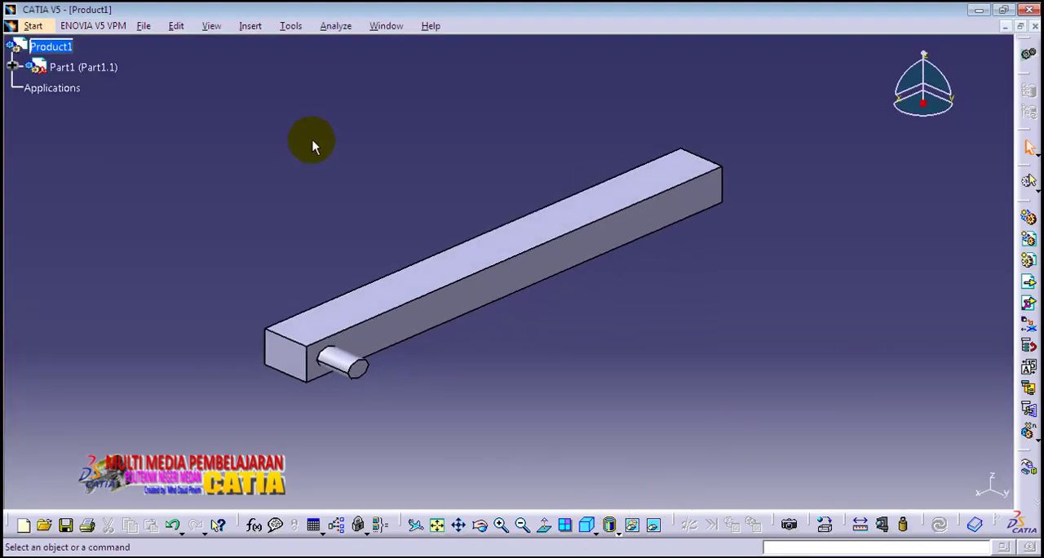
Step: Insert Part2.CATPart into Product1 as an existing component and move it with the compass to sit clear above the pin end of Part1
left_click(51, 47)
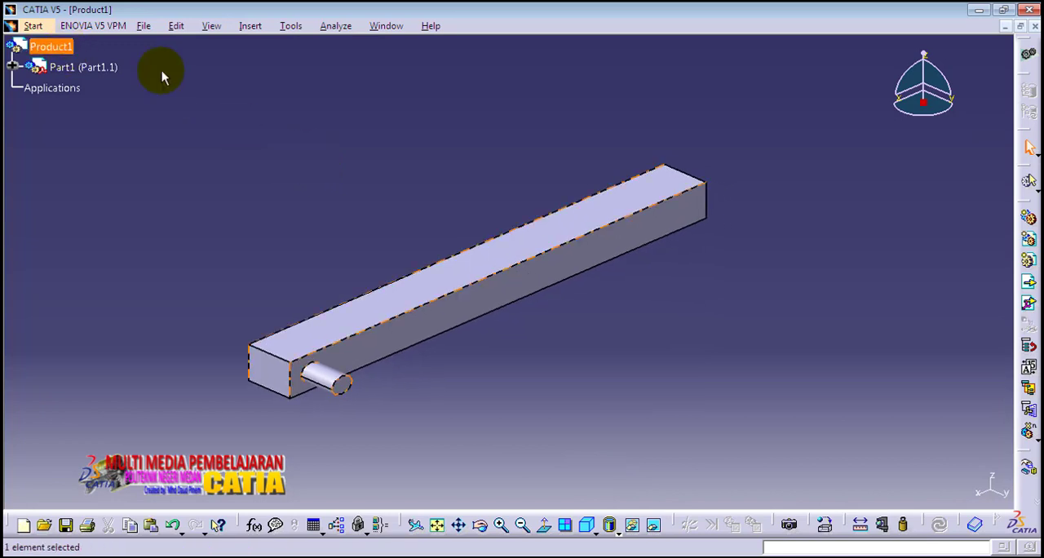
left_click(1030, 283)
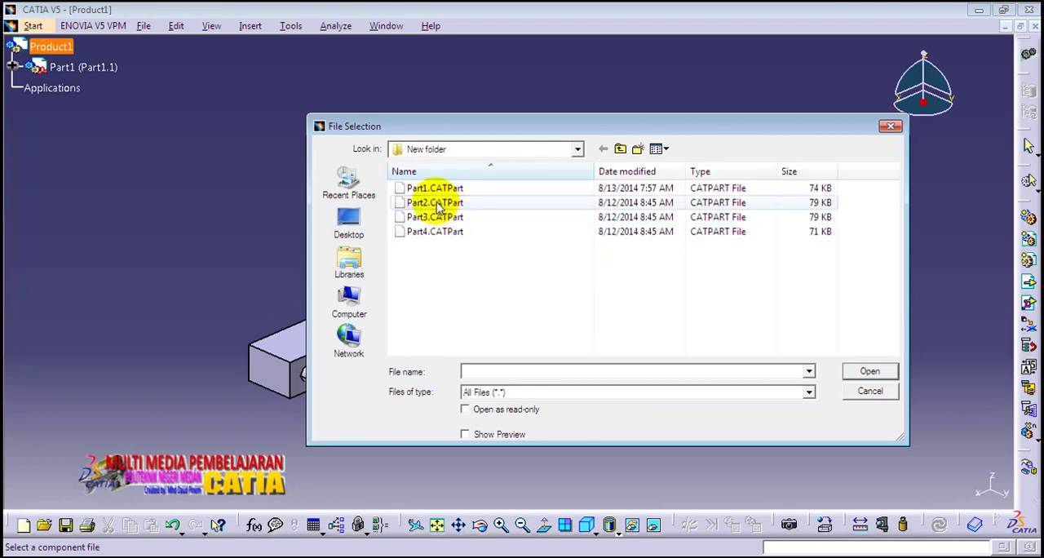
left_click(434, 202)
left_click(873, 371)
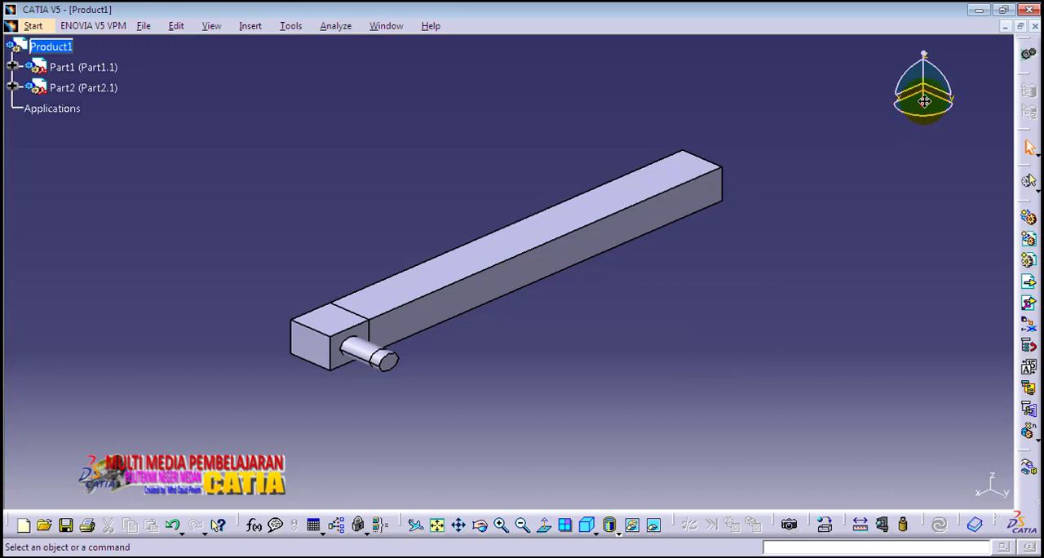
left_click_drag(924, 101, 324, 231)
middle_click_drag(495, 221, 531, 255)
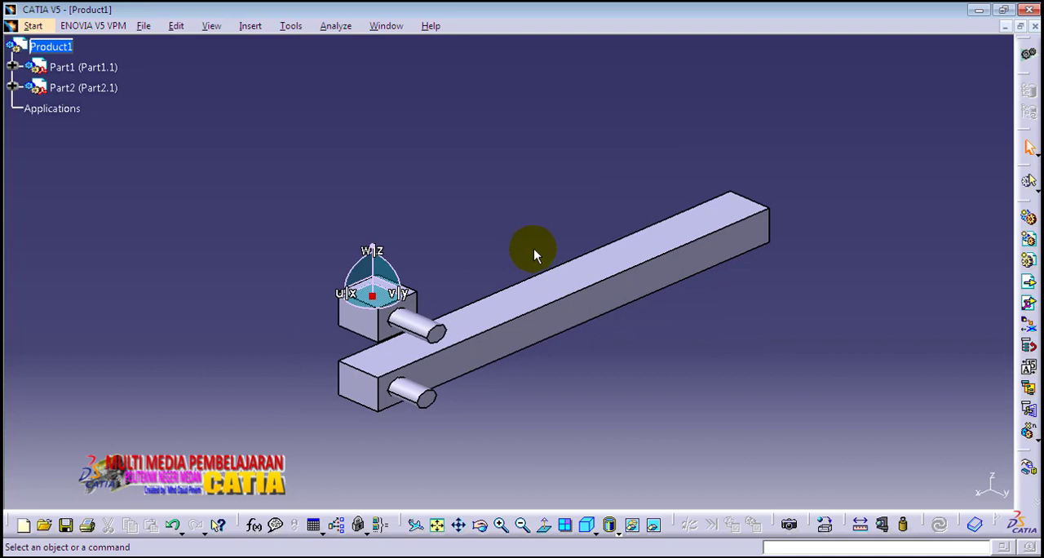
Step: Insert Part3.CATPart into Product1 as an existing component and move it with the compass out beside the pin side of Part1
left_click(65, 48)
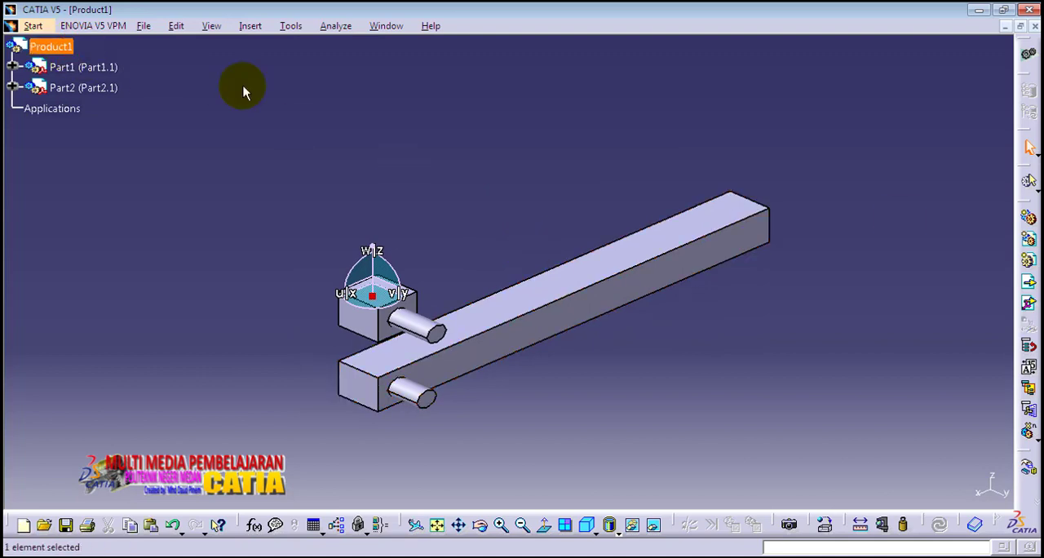
left_click(1026, 283)
left_click(444, 217)
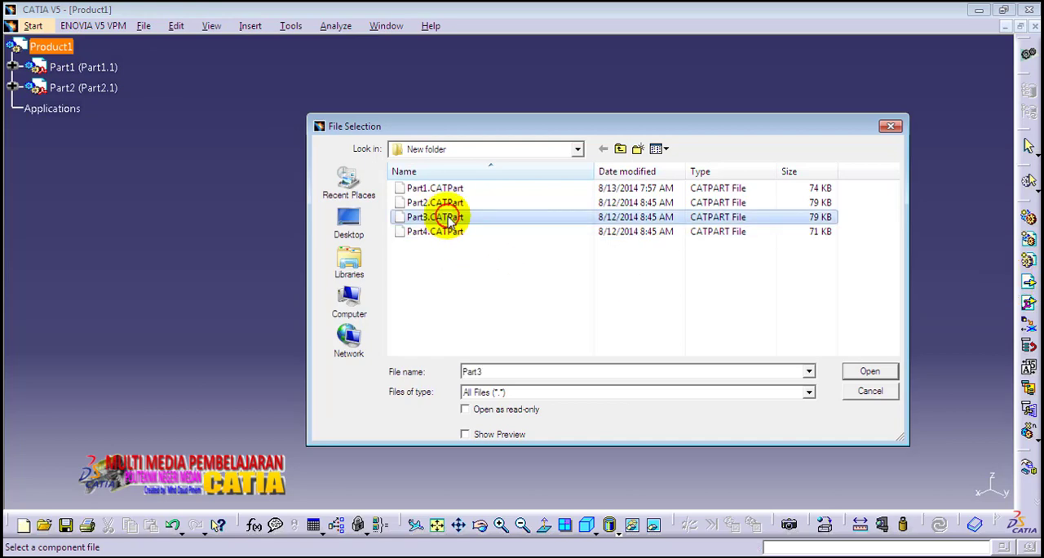
left_click(871, 372)
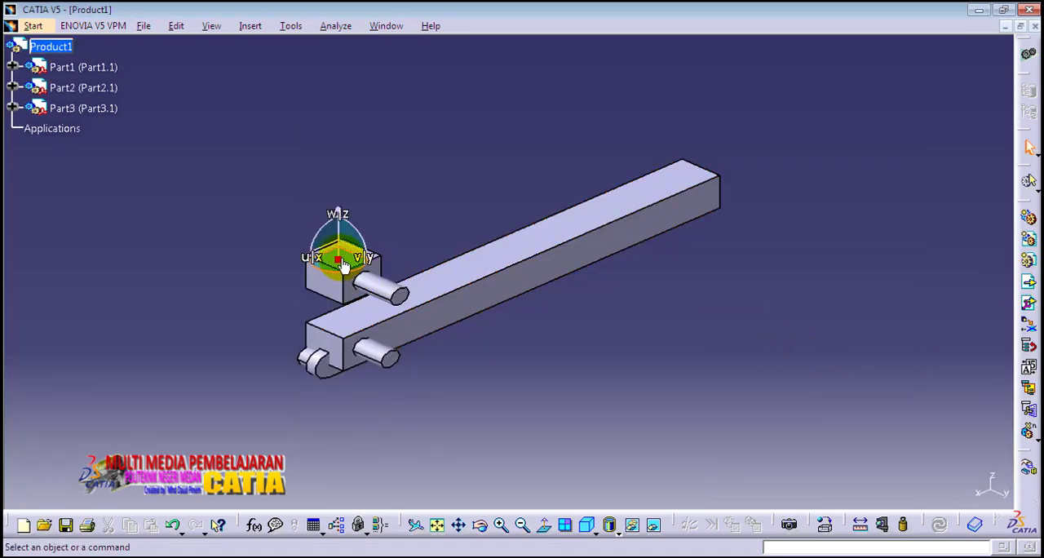
left_click(90, 109)
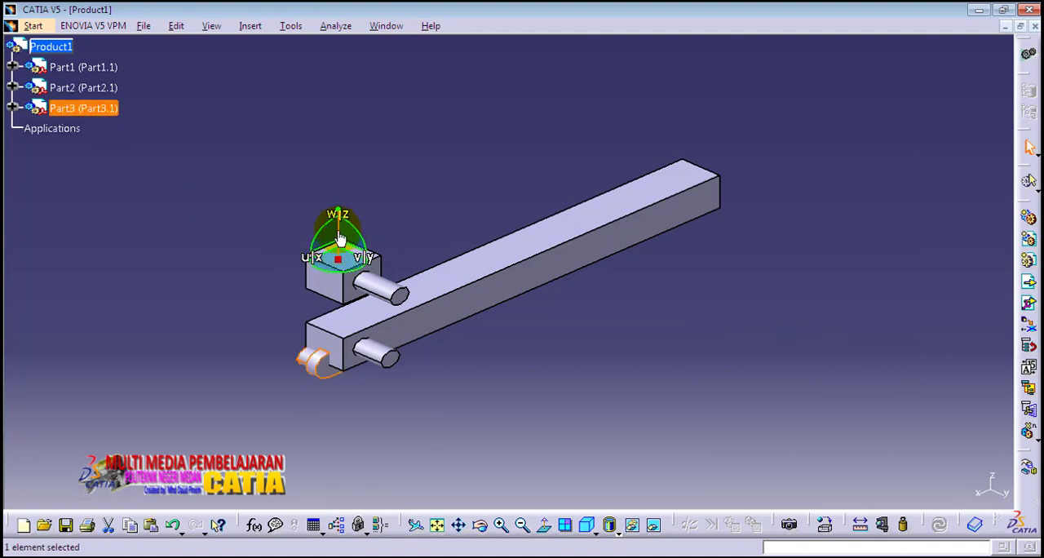
left_click_drag(340, 237, 515, 216)
left_click(418, 193)
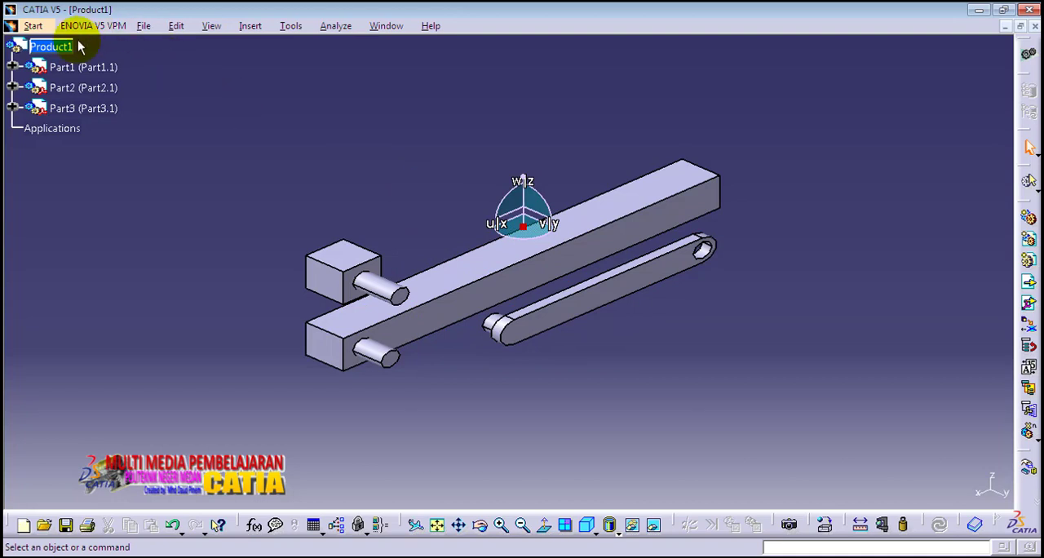
Step: Insert Part4.CATPart into Product1 as an existing component and move it with the compass to sit between Part1's pin side and Part3
left_click(51, 46)
left_click(1029, 283)
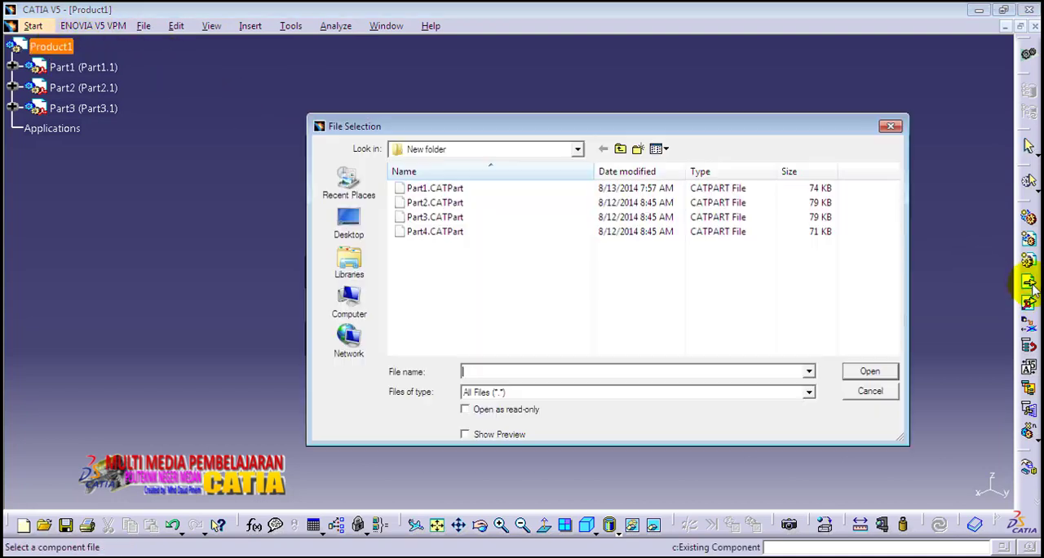
left_click(440, 233)
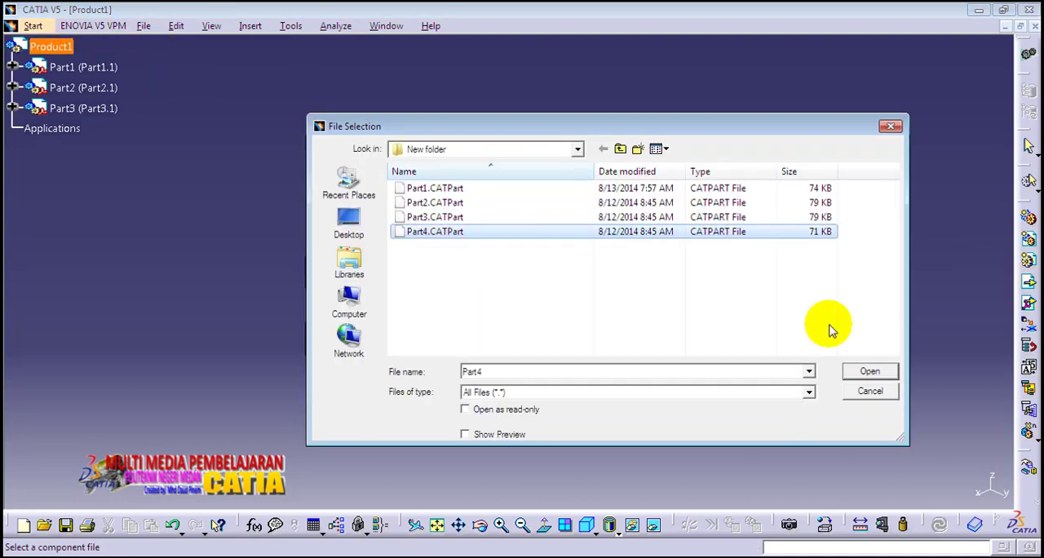
left_click(868, 374)
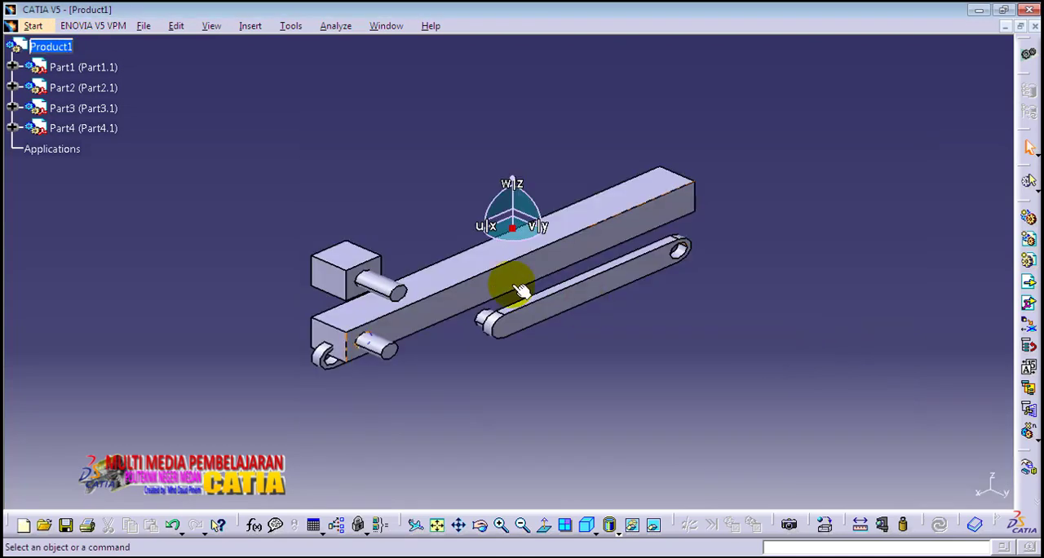
left_click(110, 128)
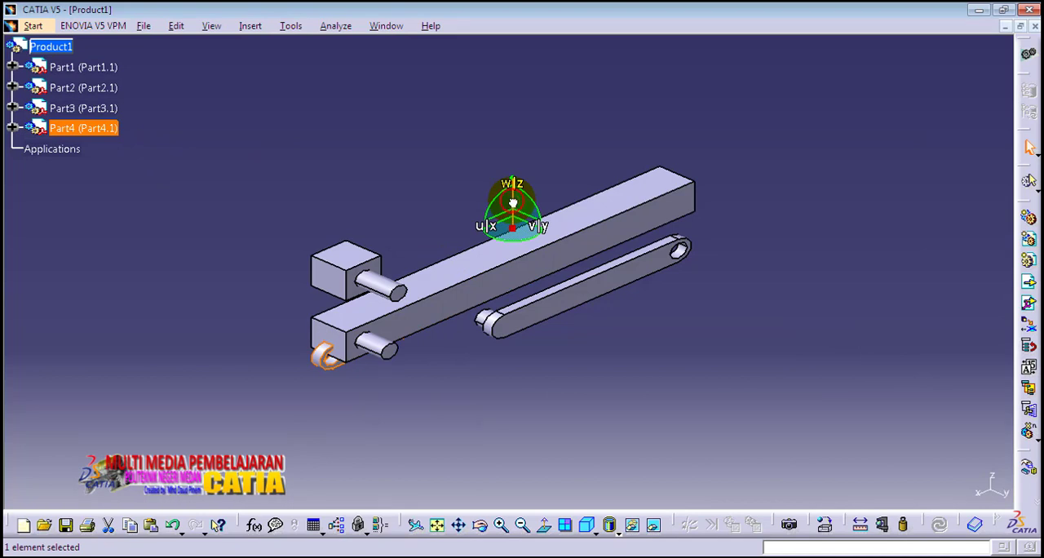
left_click_drag(514, 199, 514, 92)
left_click_drag(528, 130, 641, 174)
left_click(756, 279)
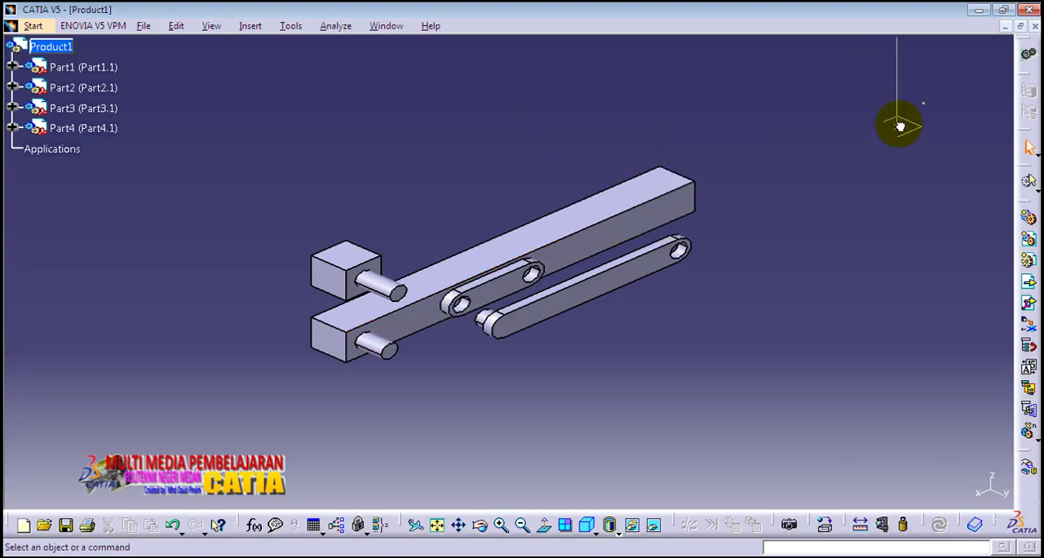
middle_click_drag(506, 135, 533, 108)
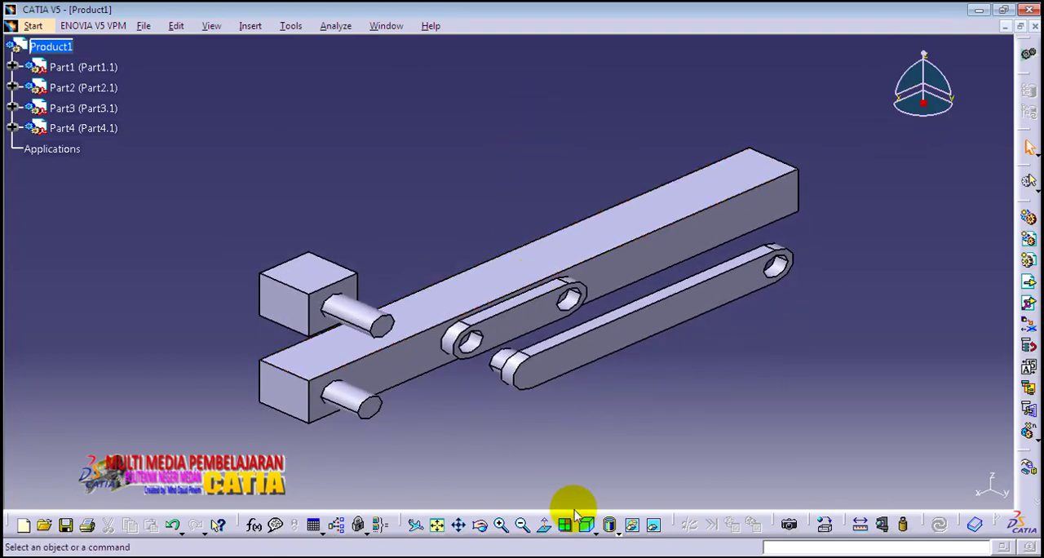
left_click(437, 525)
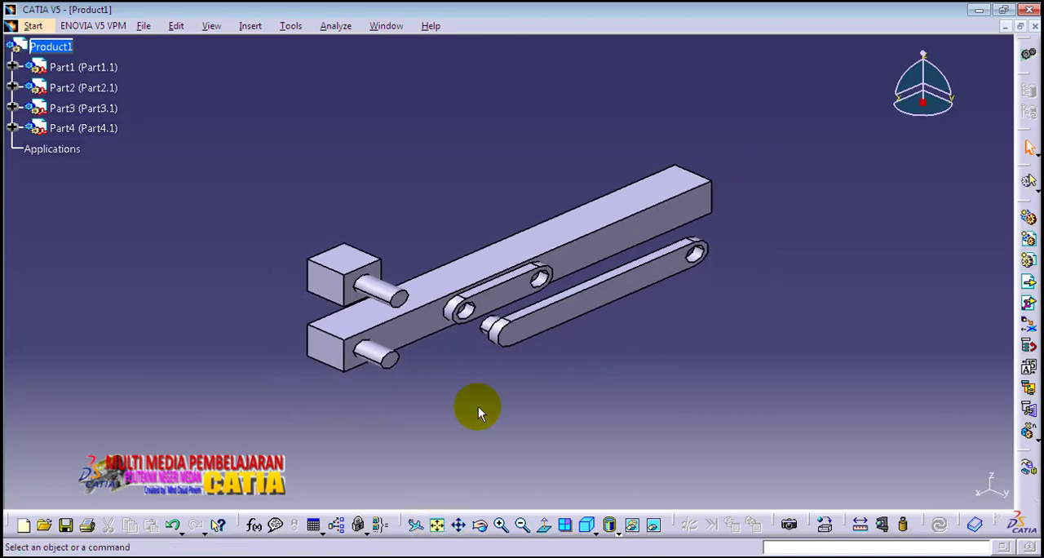
Step: Switch the assembly to the DMU Kinematics workbench
middle_click_drag(482, 373, 488, 306)
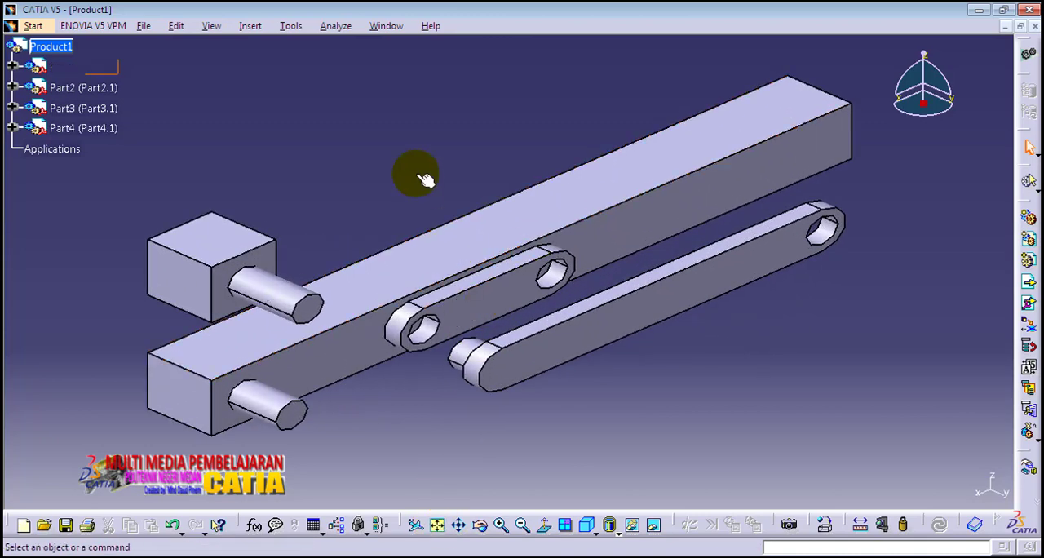
middle_click_drag(422, 175, 410, 193)
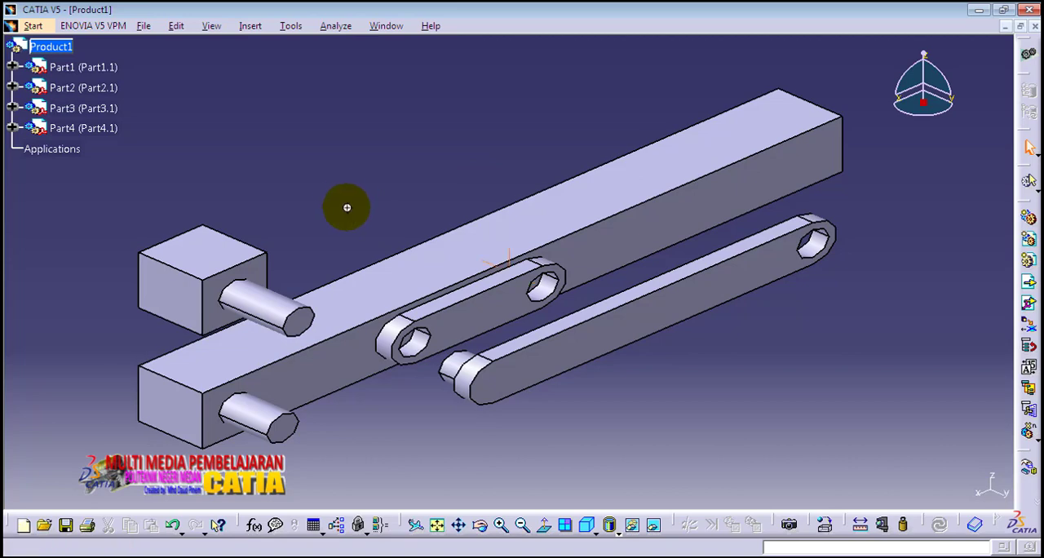
mouse_move(345, 205)
middle_mouse_down()
mouse_move(402, 211)
mouse_move(380, 196)
mouse_move(344, 199)
middle_mouse_up()
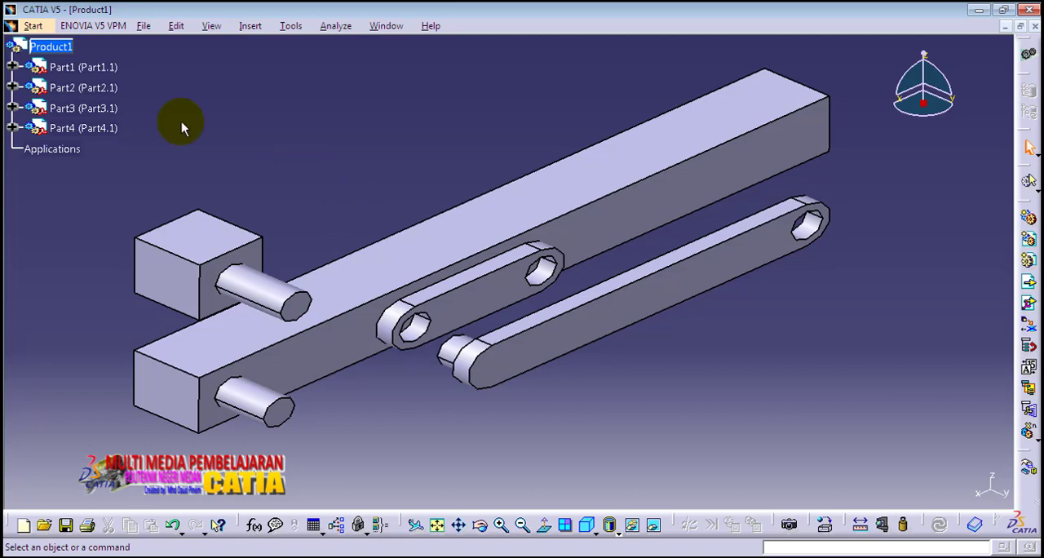
left_click(32, 26)
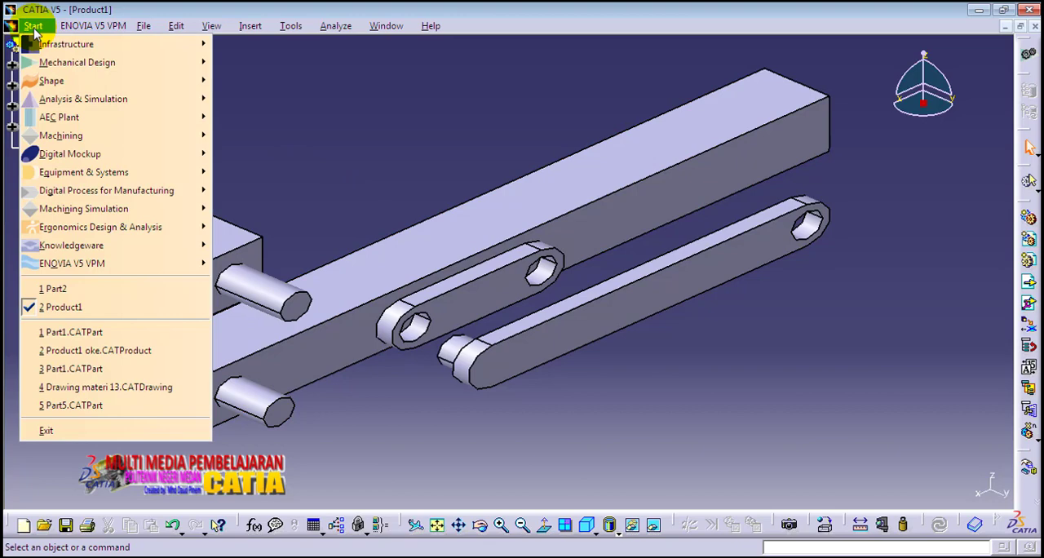
mouse_move(65, 161)
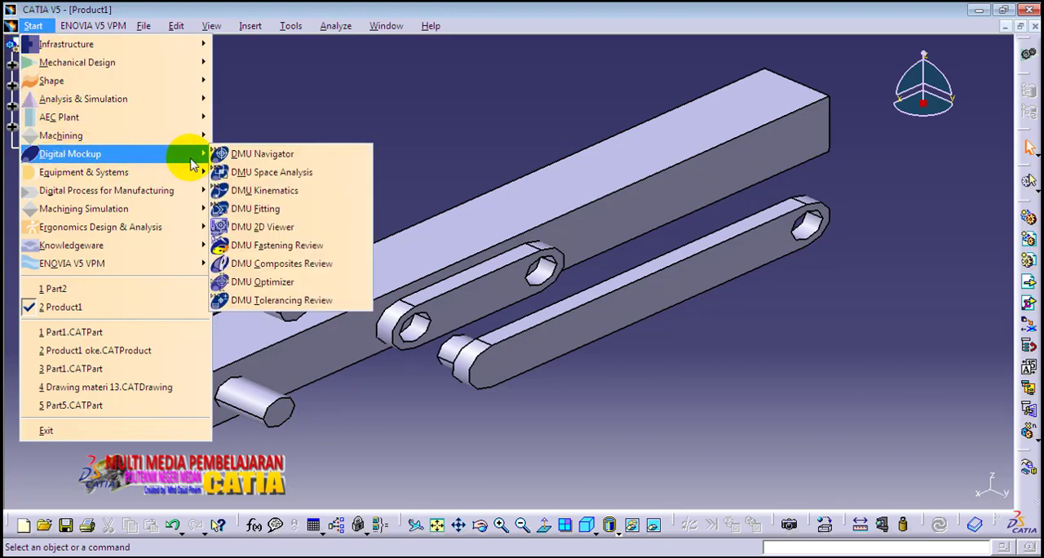
left_click(266, 191)
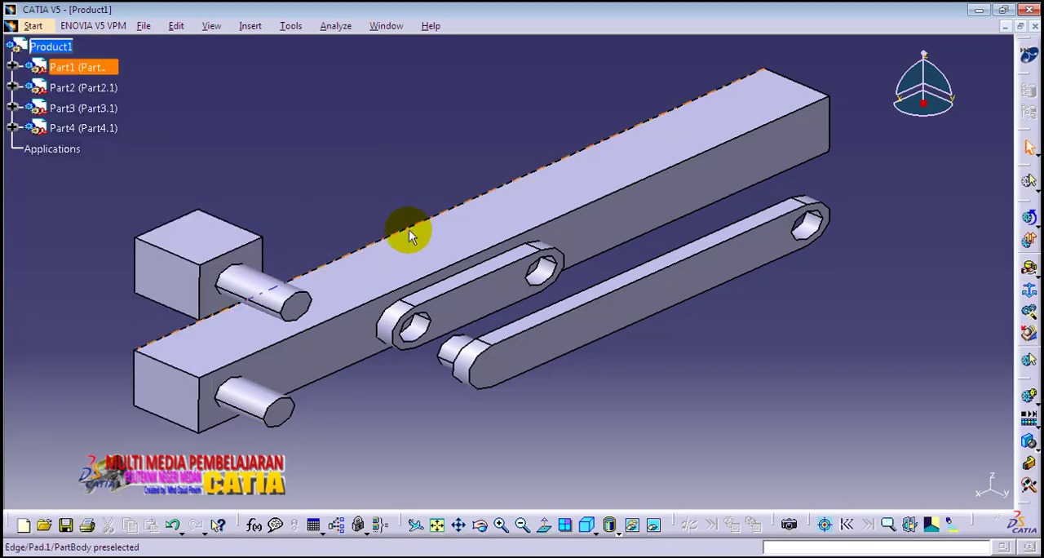
Step: Start a prismatic joint and create a new mechanism for it with the default name
middle_click_drag(357, 170, 429, 193)
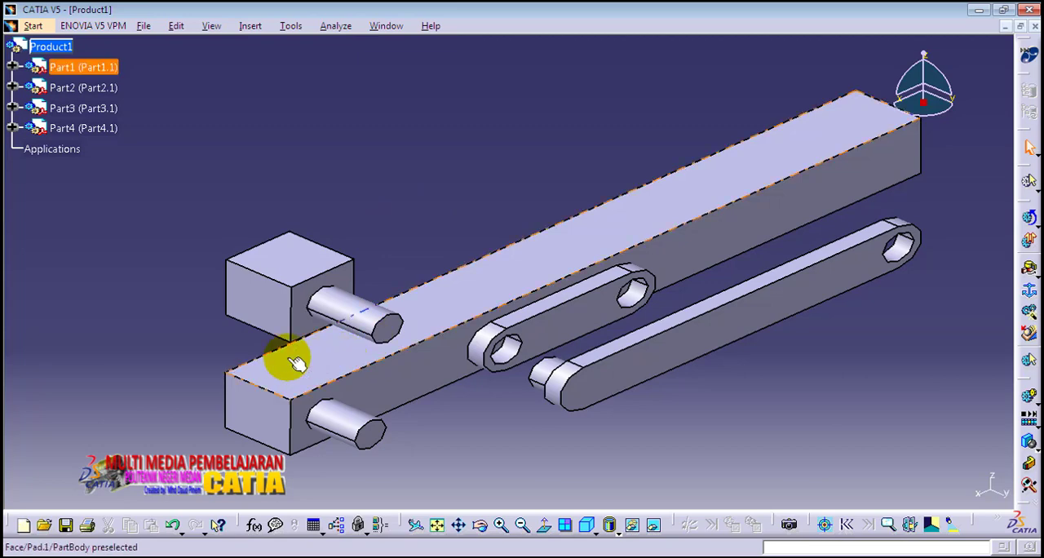
middle_click_drag(264, 327, 302, 296)
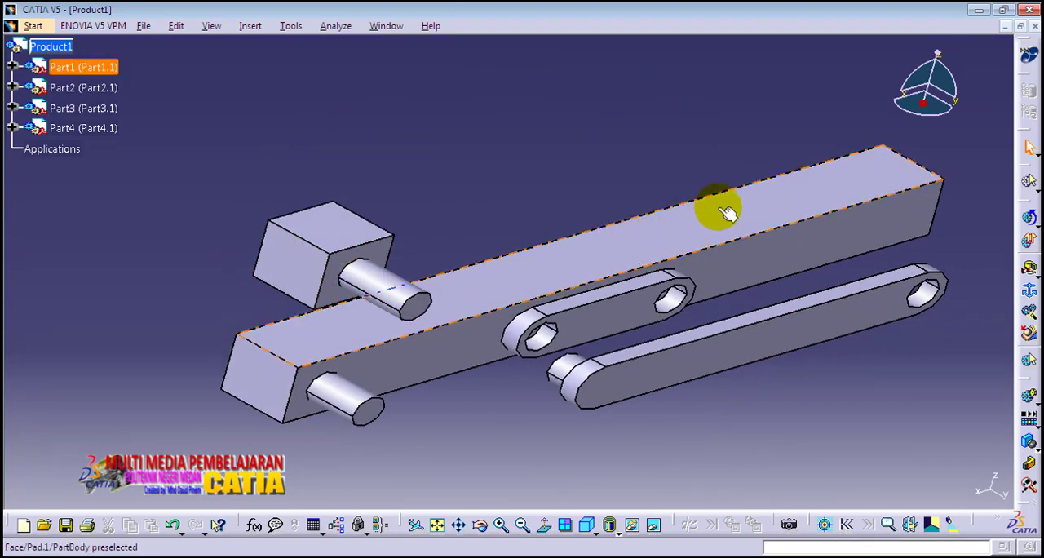
middle_click_drag(509, 198, 413, 233)
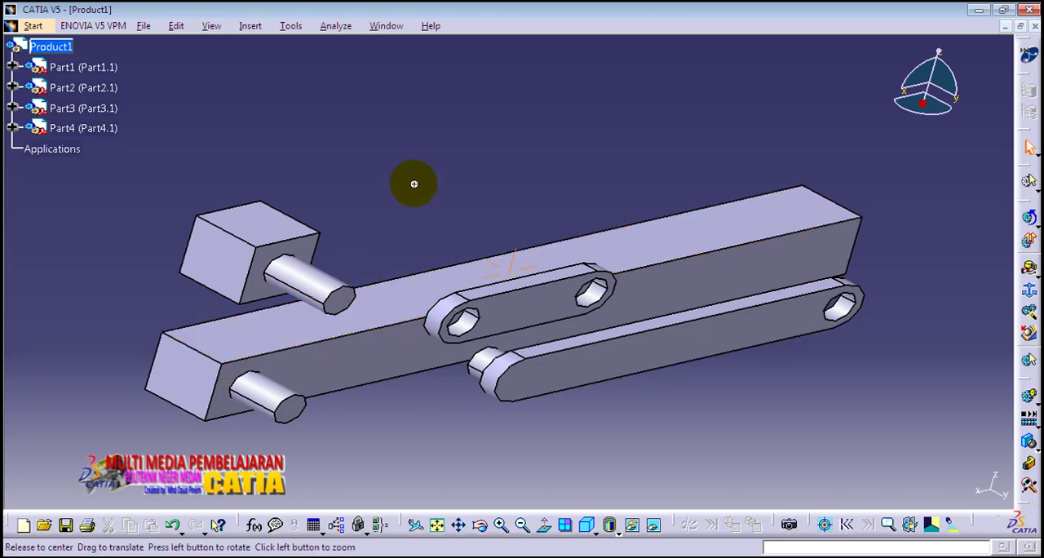
middle_click_drag(413, 179, 356, 182)
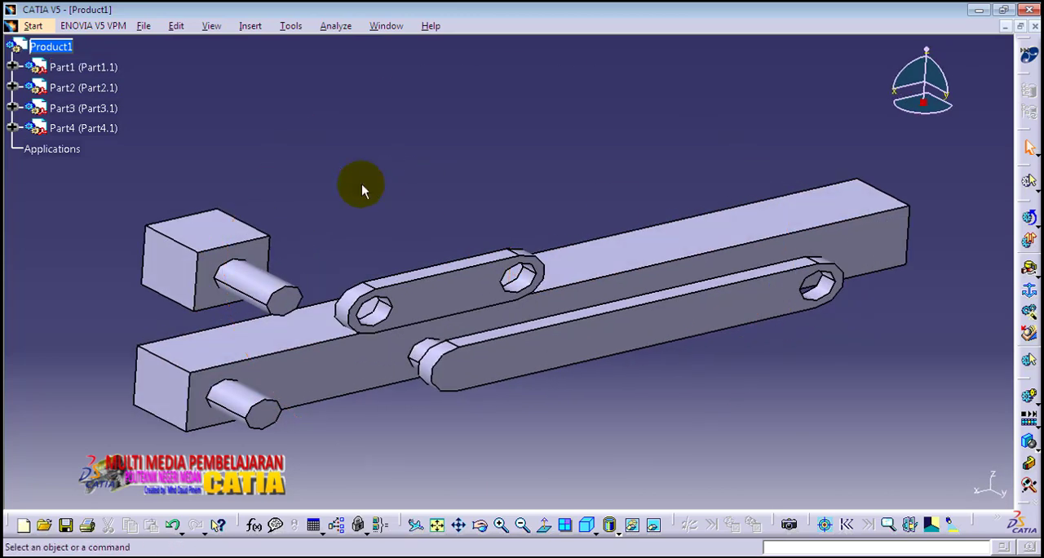
left_click(1031, 270)
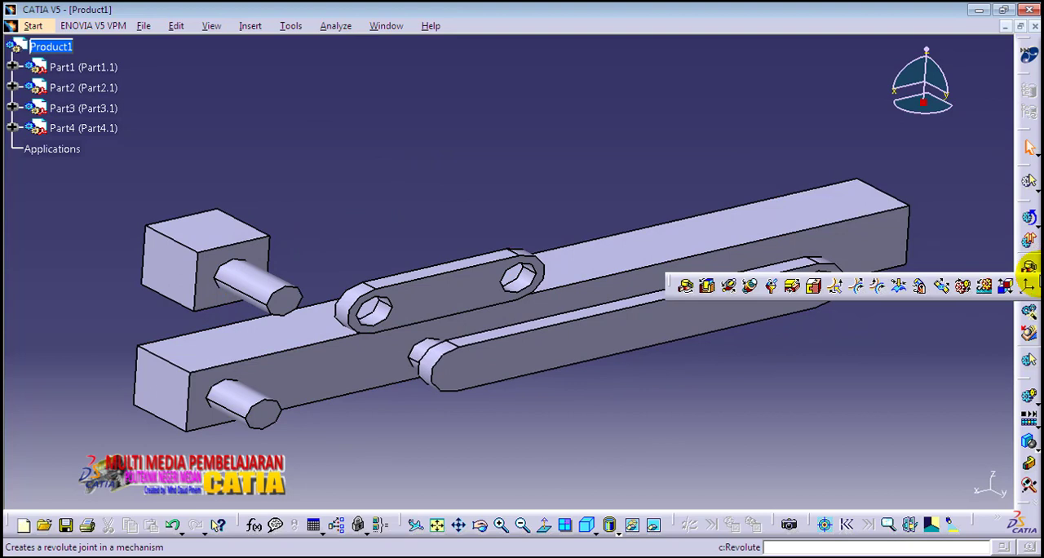
left_click(707, 288)
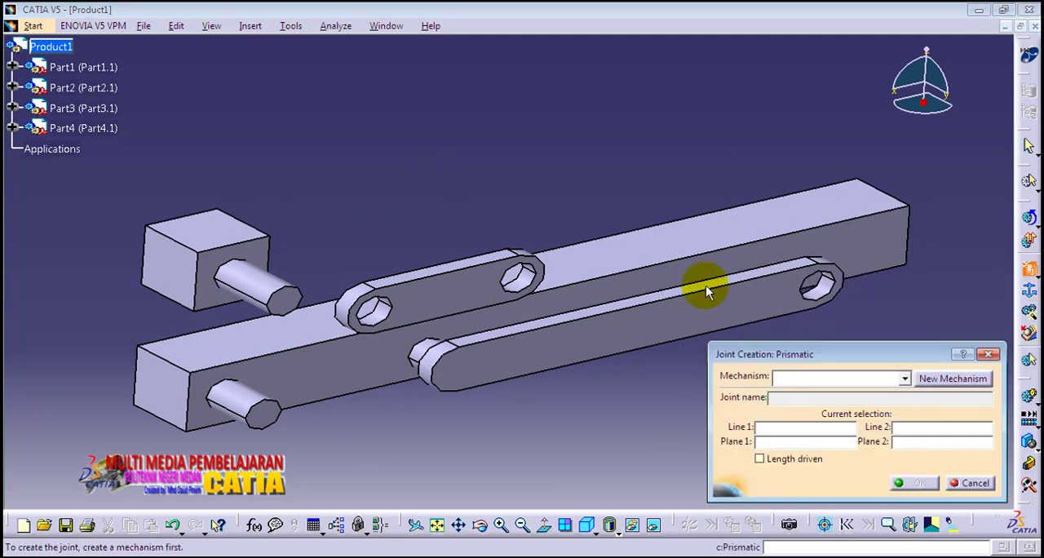
left_click_drag(827, 354, 820, 338)
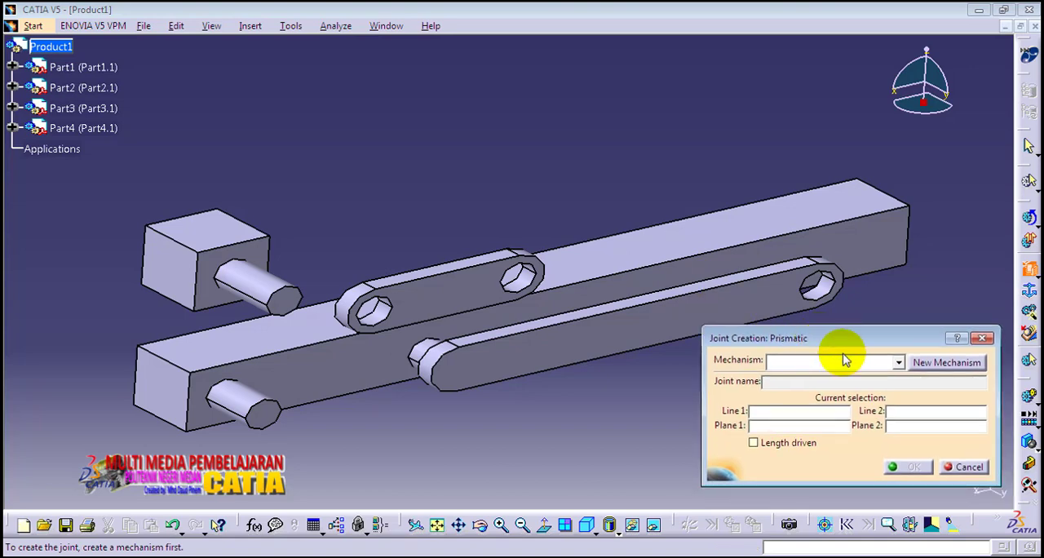
left_click(927, 367)
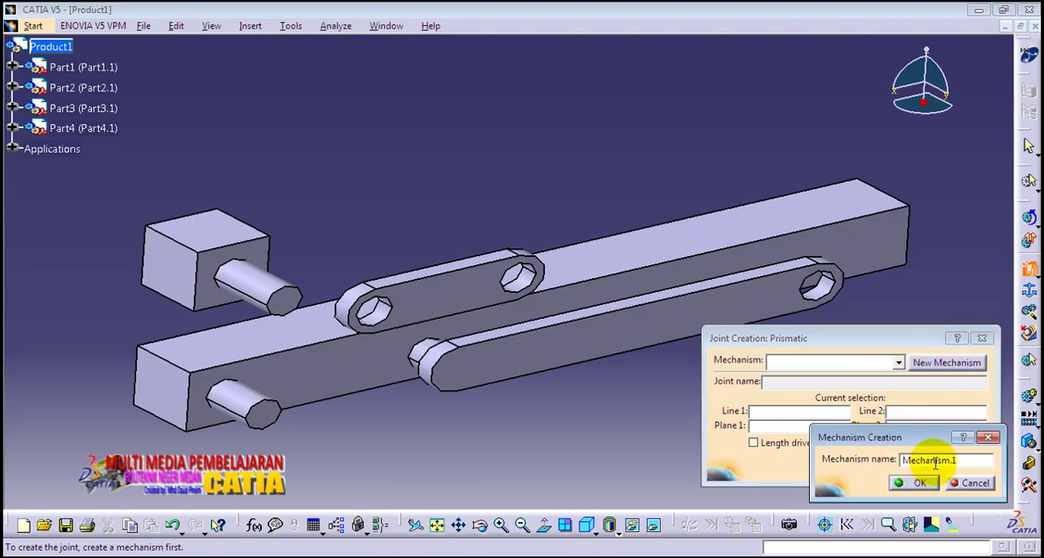
left_click(915, 483)
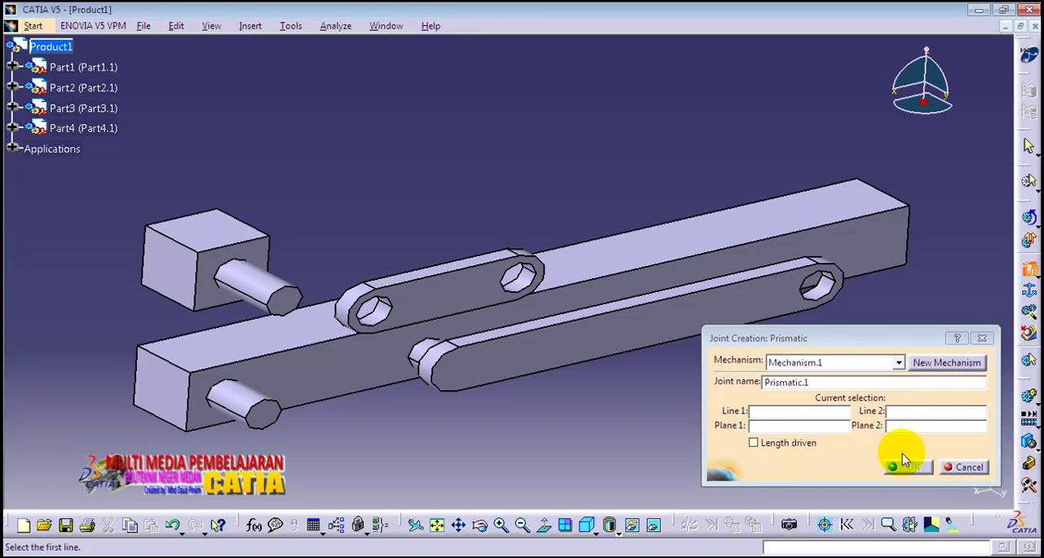
Step: Create the prismatic joint from the lower pin-side edge and bottom face of Part2 to the upper pin-side edge and top face of Part1
middle_click_drag(185, 348, 256, 333)
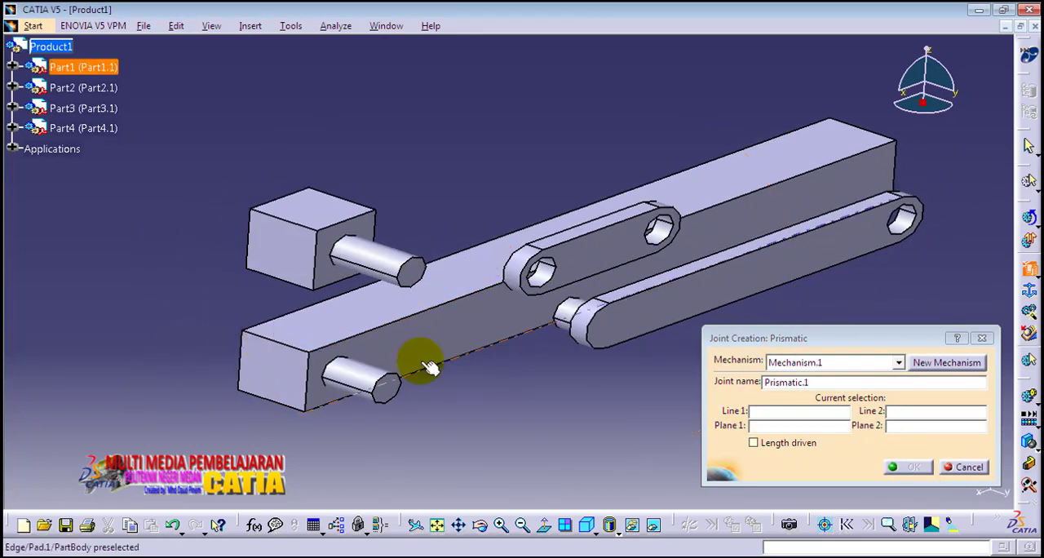
left_click(347, 287)
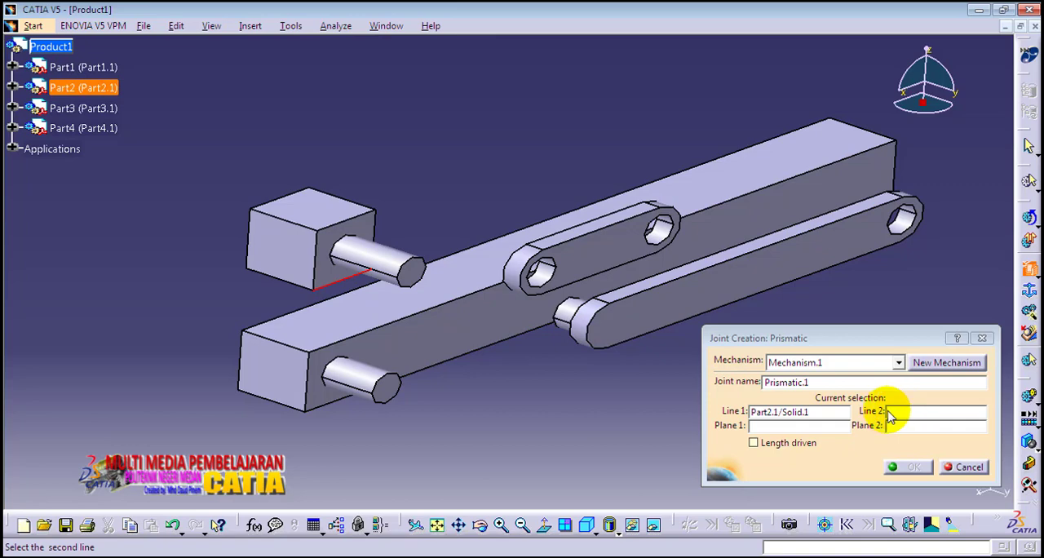
left_click(384, 335)
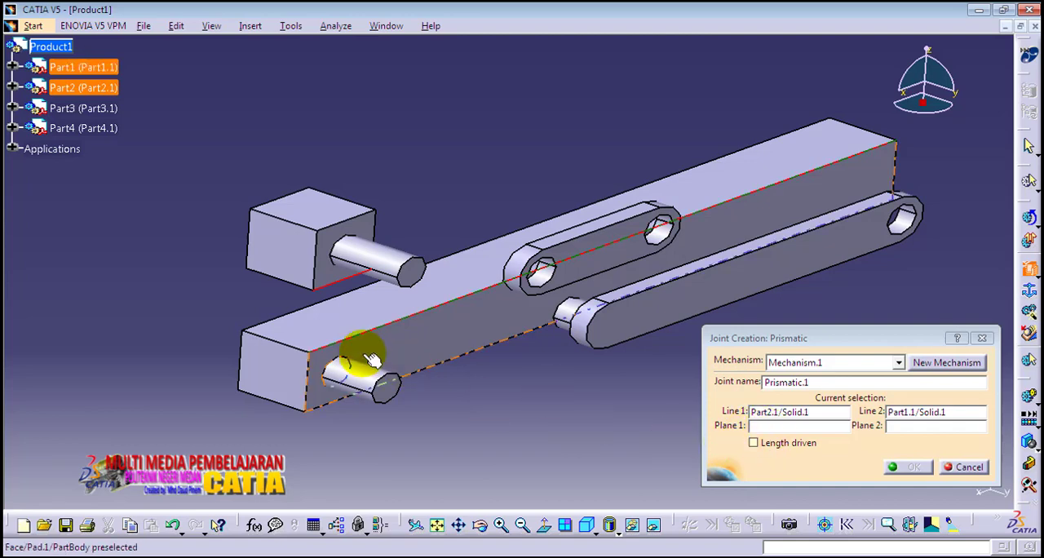
middle_click_drag(371, 358, 515, 214)
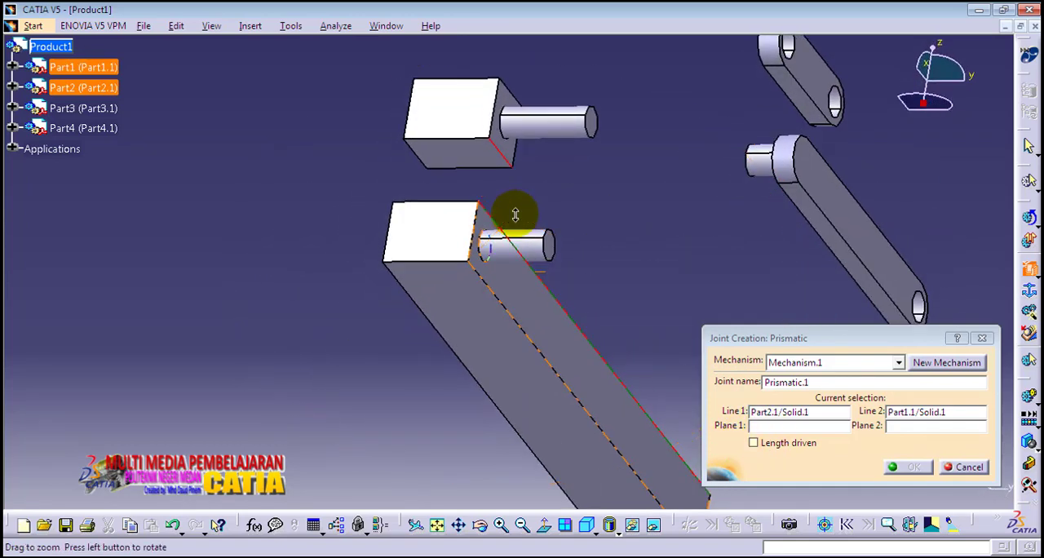
left_click(480, 163)
middle_click_drag(519, 145, 466, 306)
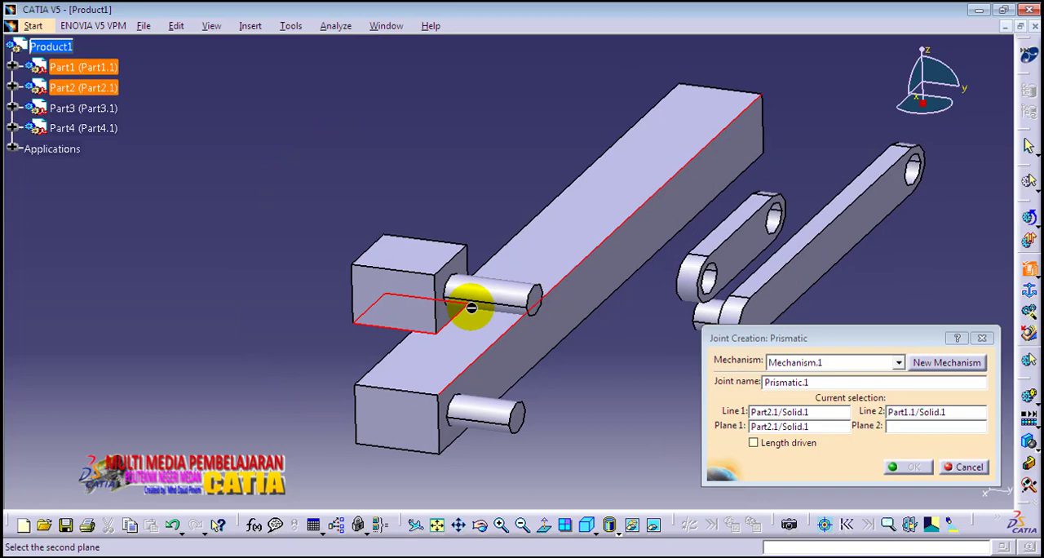
left_click(459, 359)
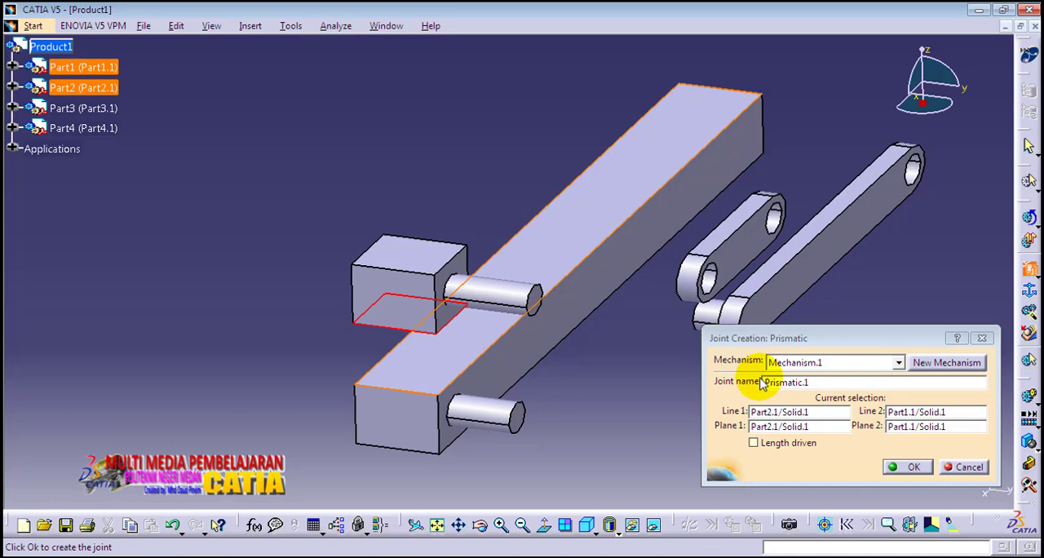
left_click(912, 469)
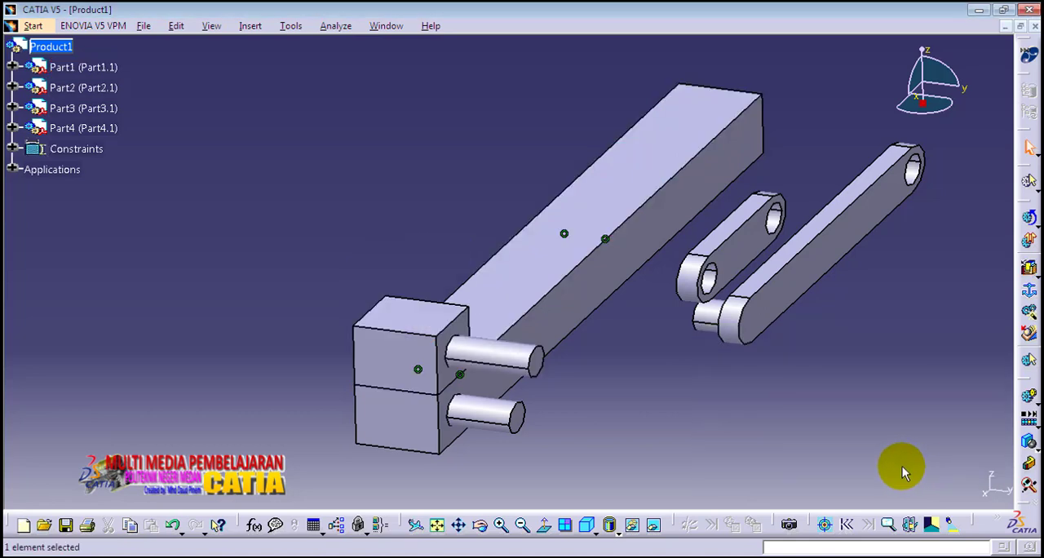
Step: Slide Part2 along the top of Part1 with the compass to roughly a third of its length, and detach the compass
middle_click_drag(615, 378, 516, 387)
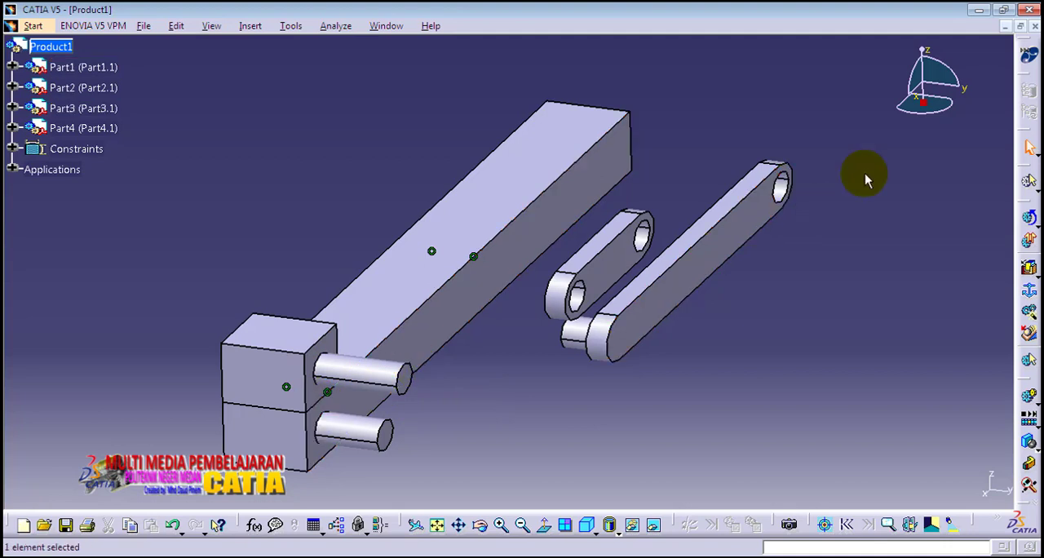
left_click_drag(927, 110, 295, 332)
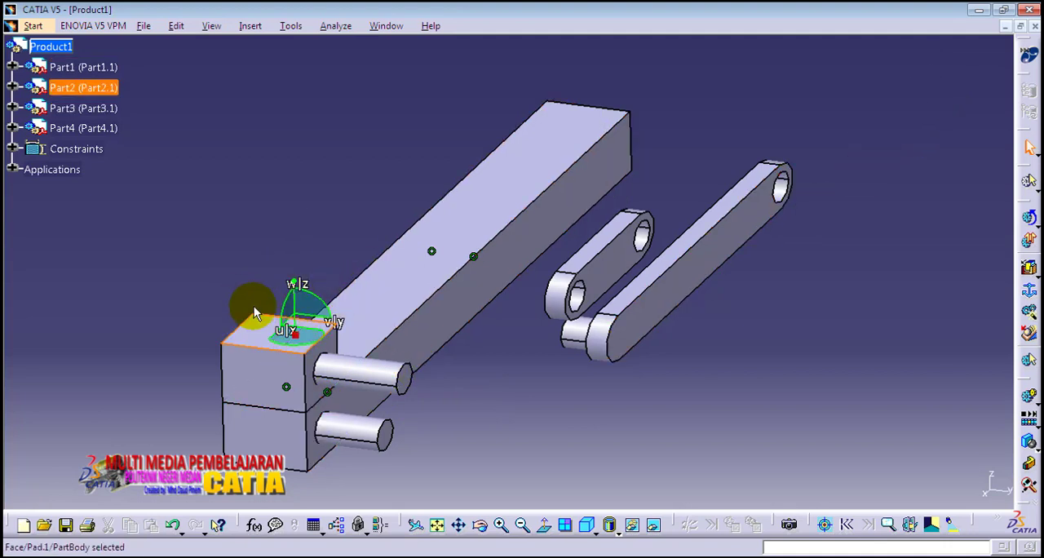
left_click_drag(272, 338, 926, 130)
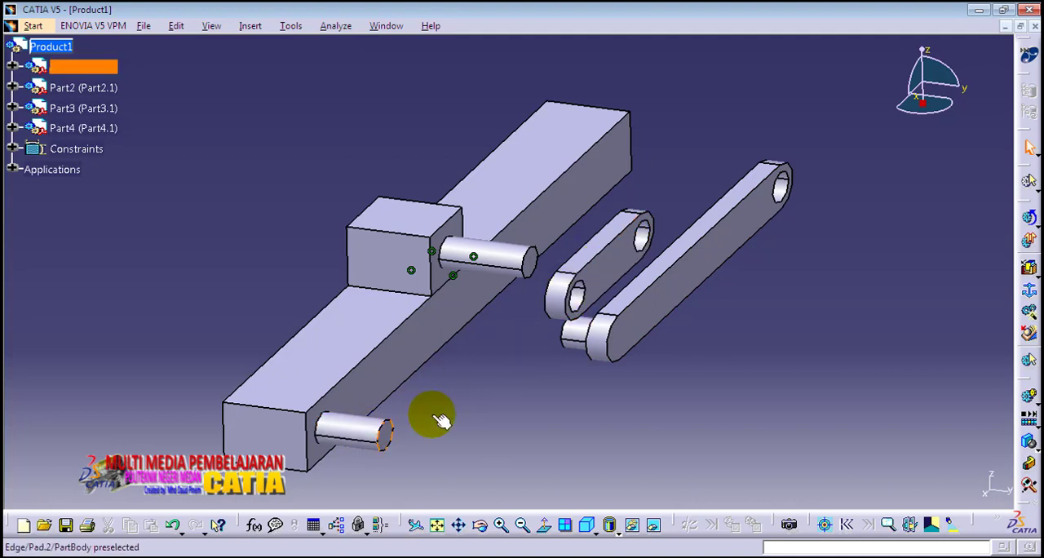
Step: Create a revolute joint in Mechanism.1 from Part4's near hole axis and outer face to Part1's pin axis and pin end face, with null offset
middle_click_drag(747, 280, 809, 267)
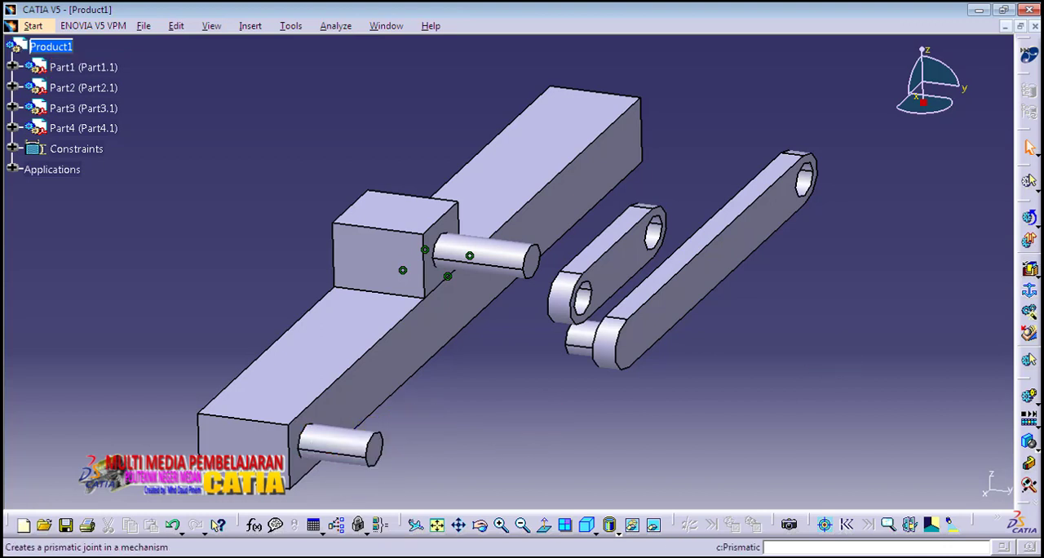
left_click(1033, 276)
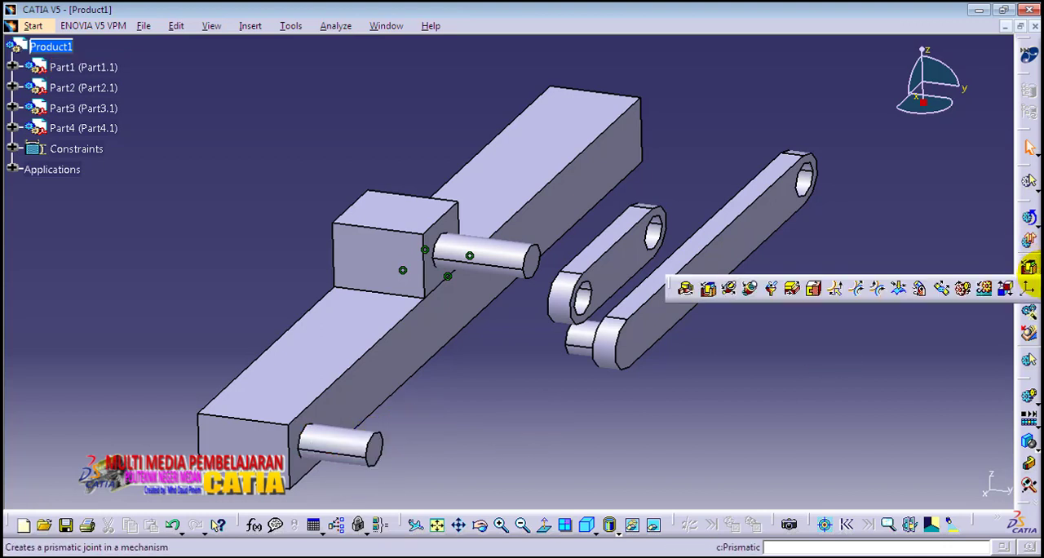
left_click(686, 292)
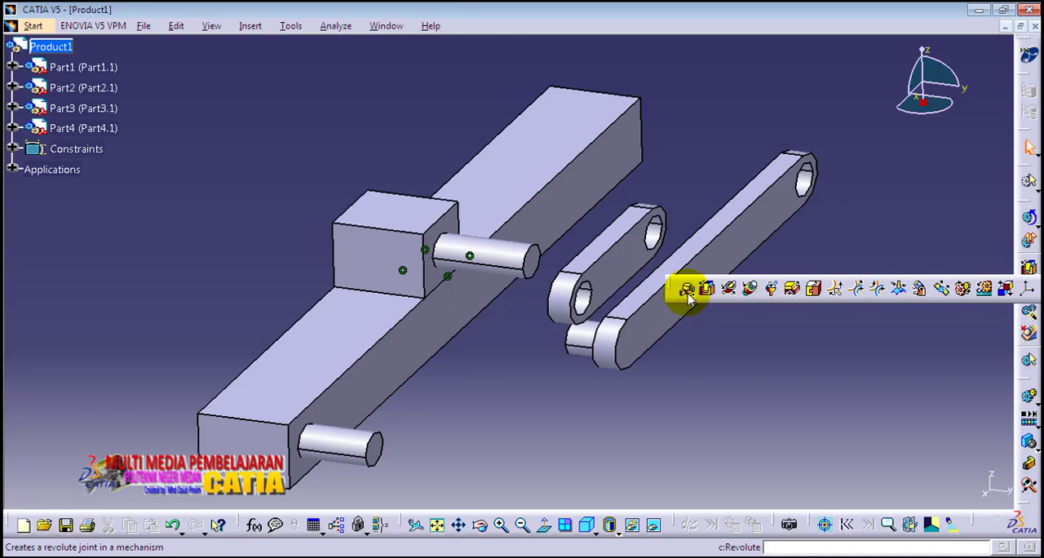
middle_click_drag(659, 226, 582, 175)
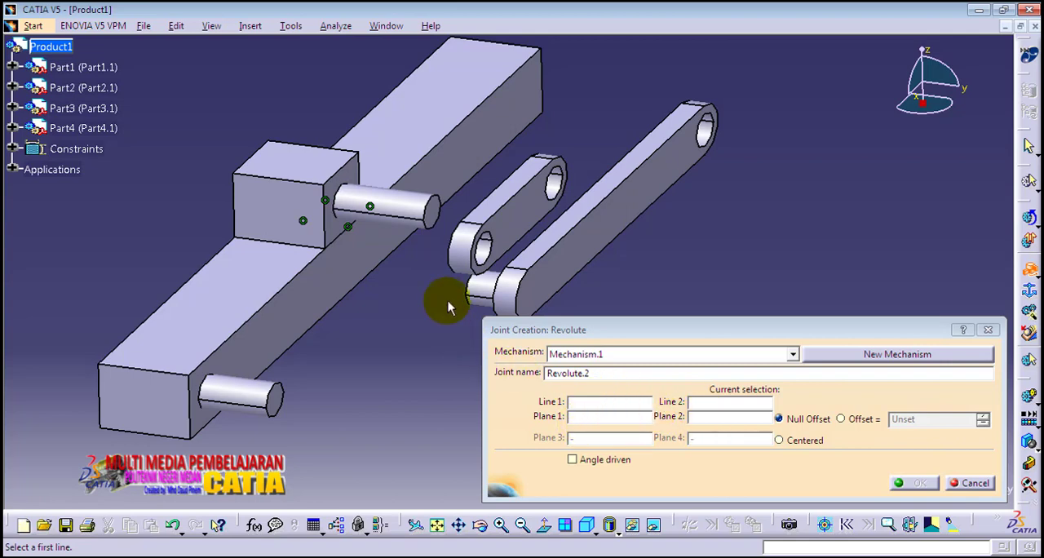
left_click(458, 252)
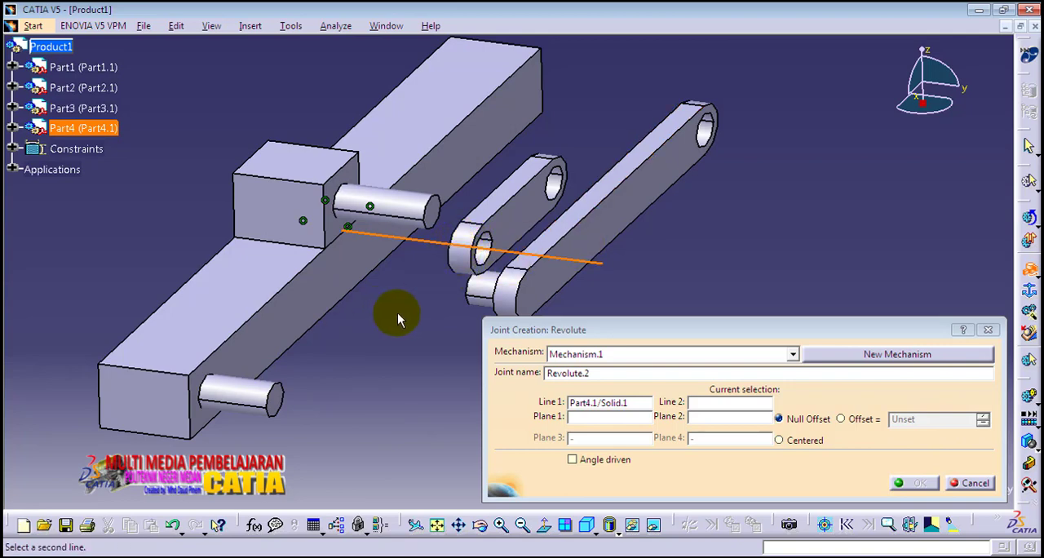
left_click(261, 398)
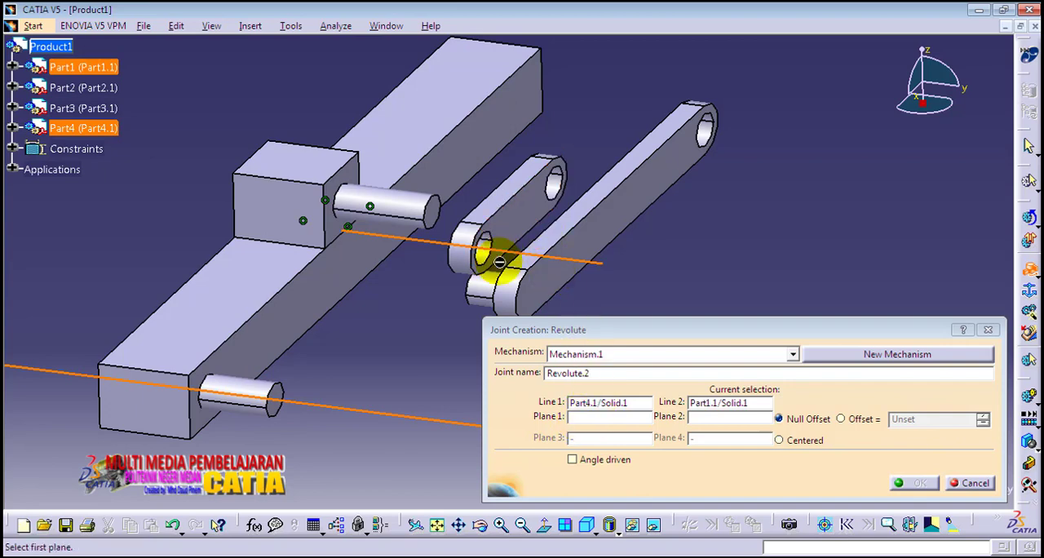
left_click(509, 215)
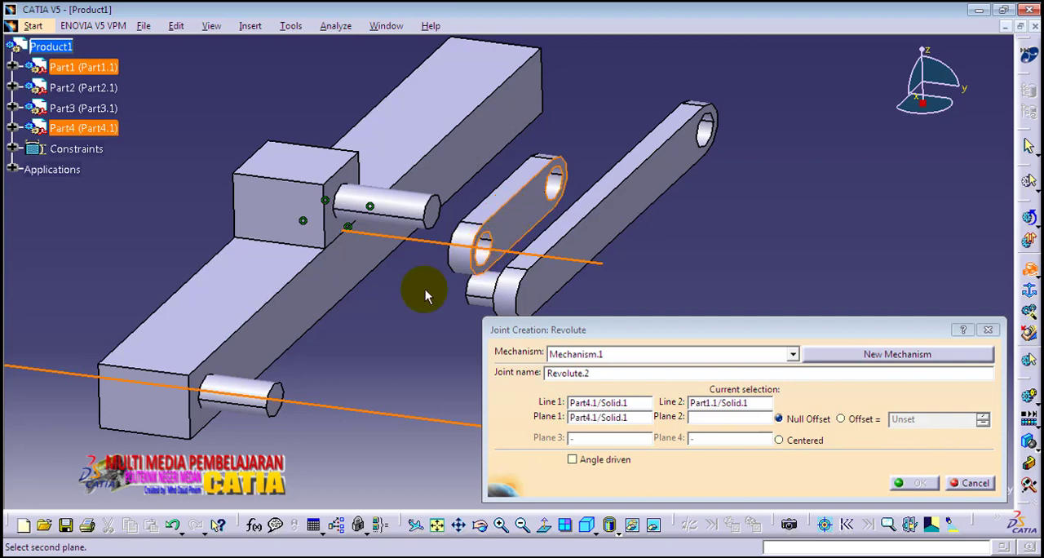
left_click(282, 397)
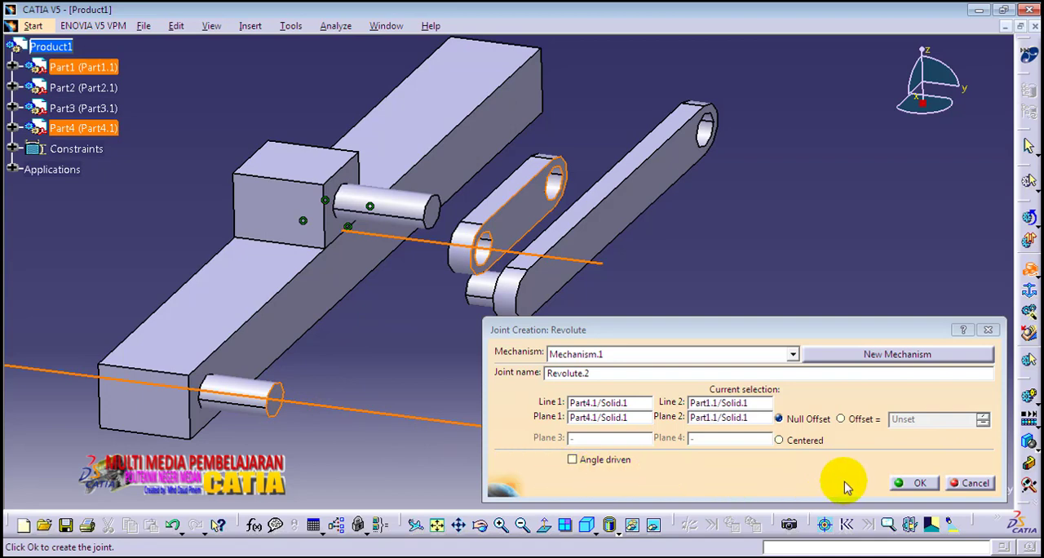
left_click(915, 484)
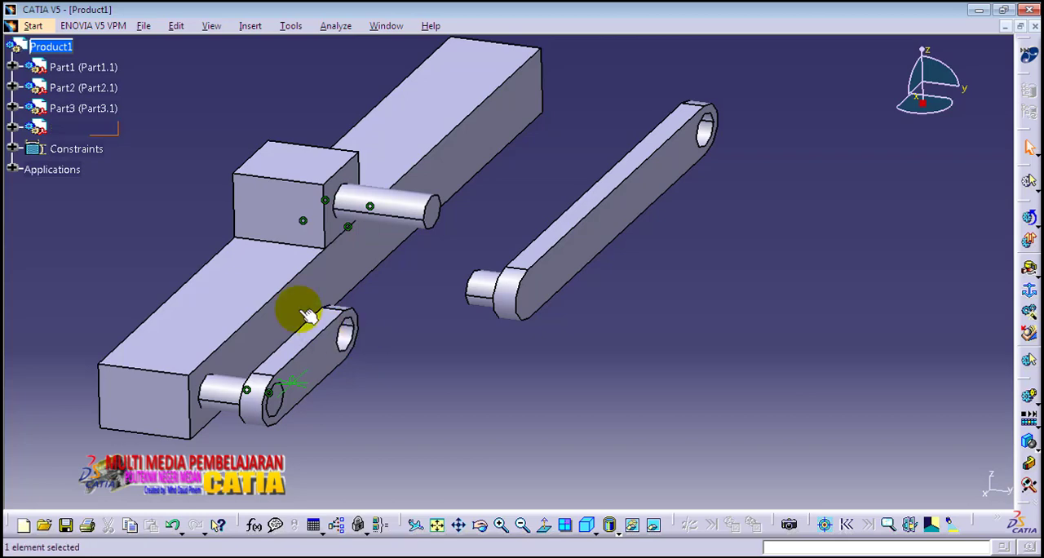
Step: Start a revolute joint with Part3's pin axis as the first line and the axis of Part4's free hole as the second
left_click(587, 524)
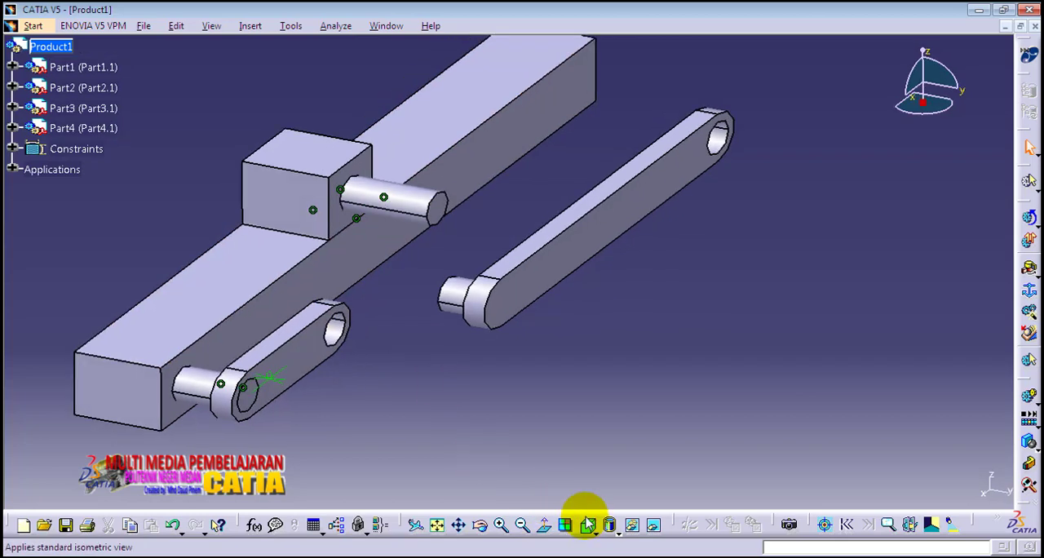
middle_click_drag(498, 294, 620, 389)
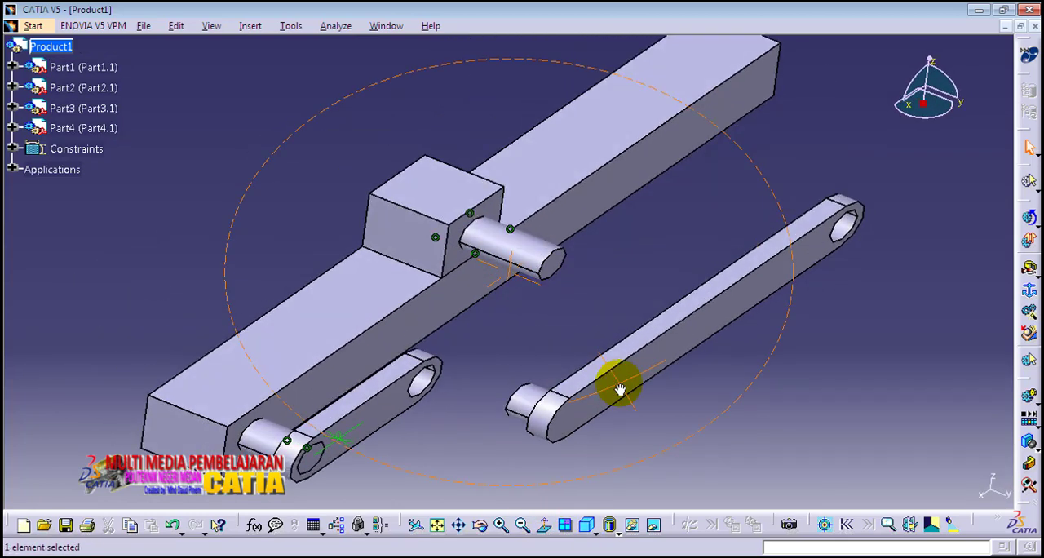
middle_click_drag(557, 332, 535, 326)
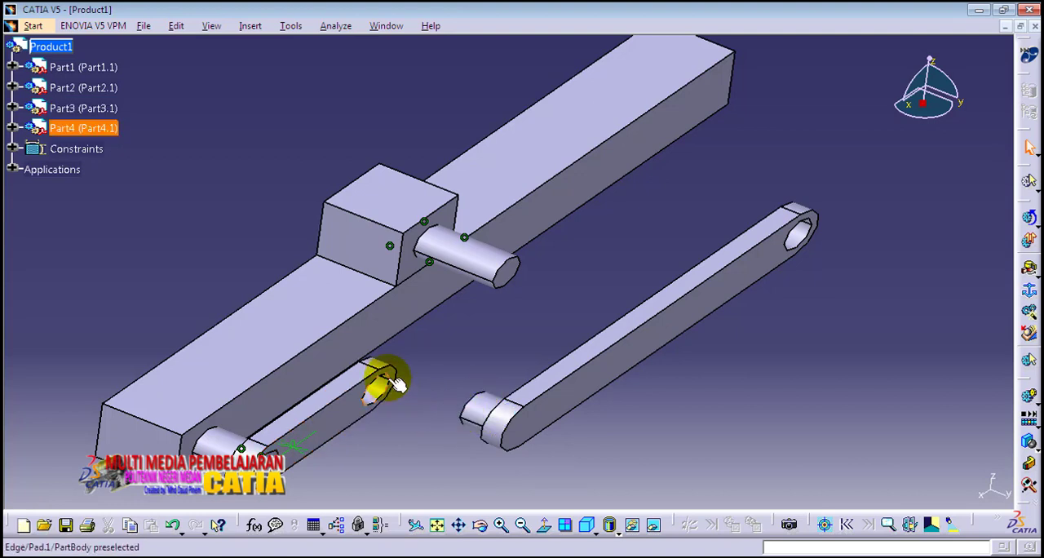
middle_click_drag(466, 356, 429, 350)
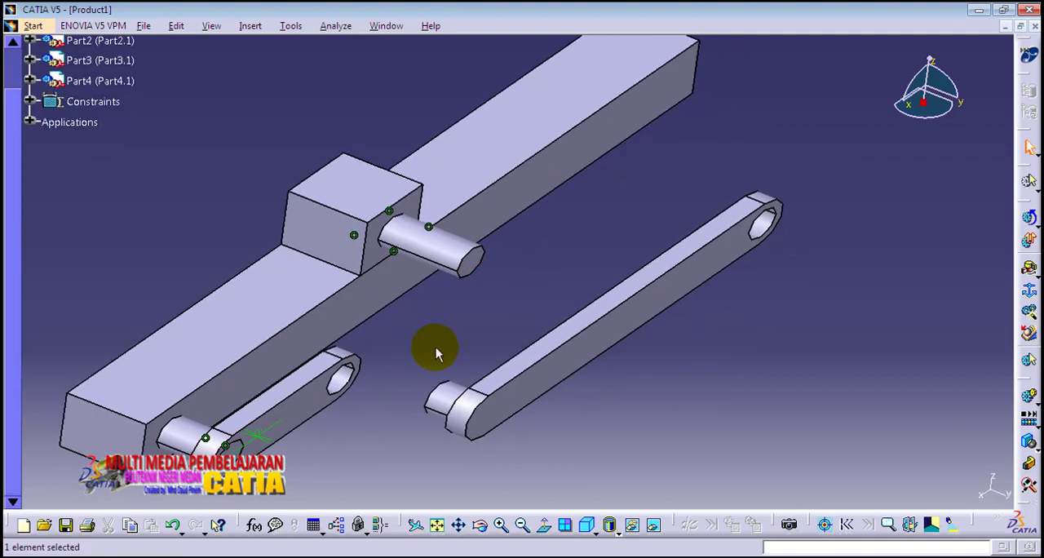
left_click(1029, 269)
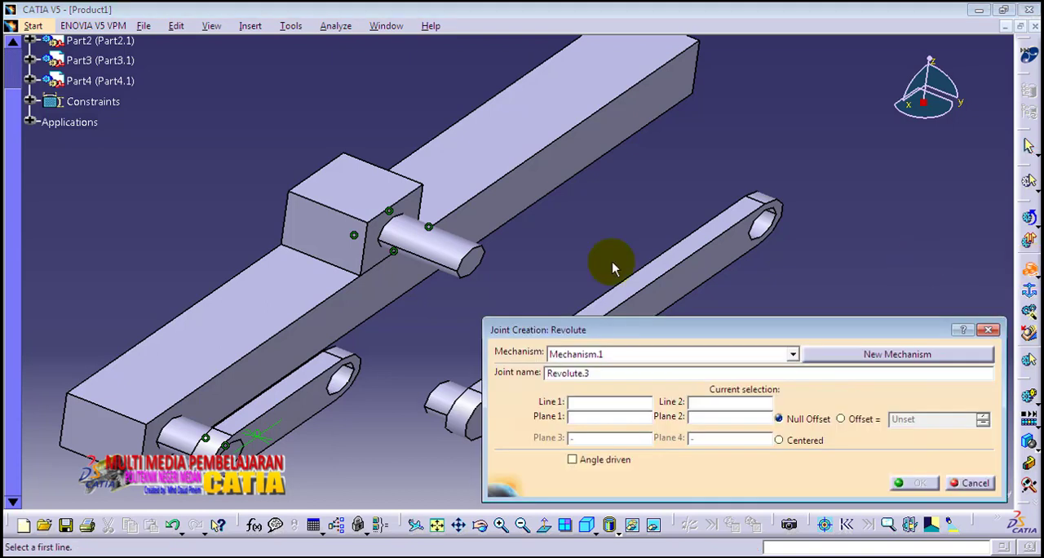
middle_click_drag(520, 252, 495, 220)
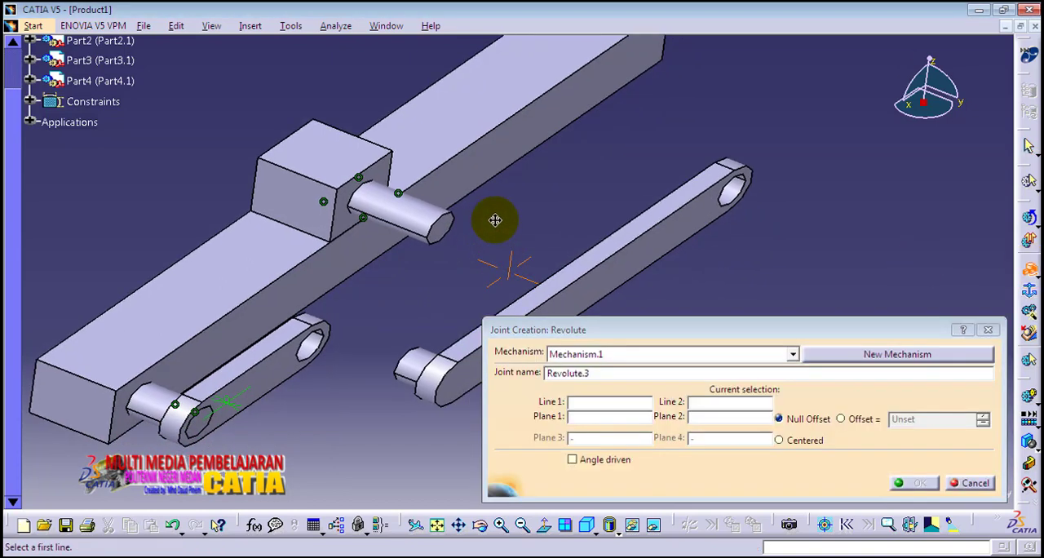
left_click(419, 363)
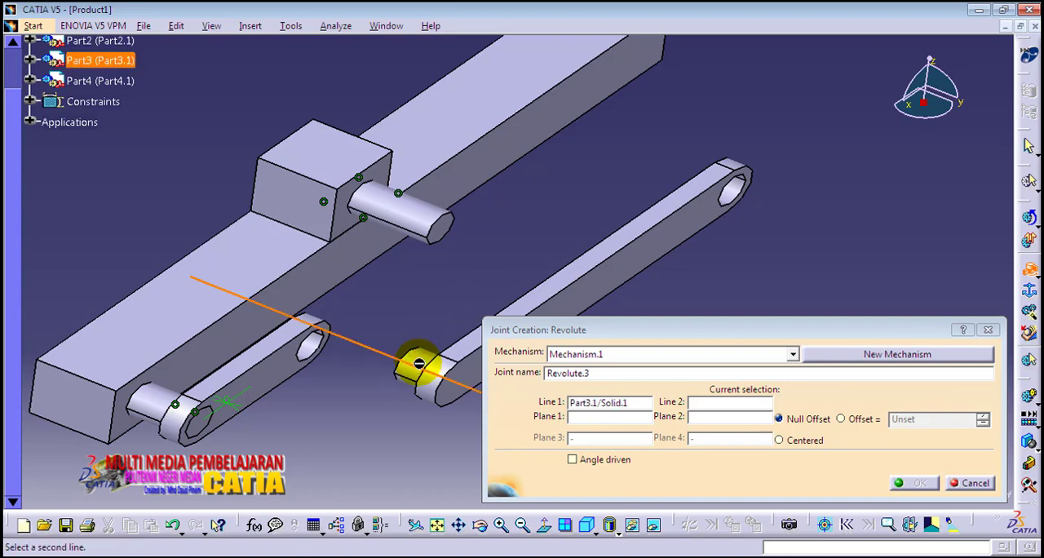
left_click(318, 346)
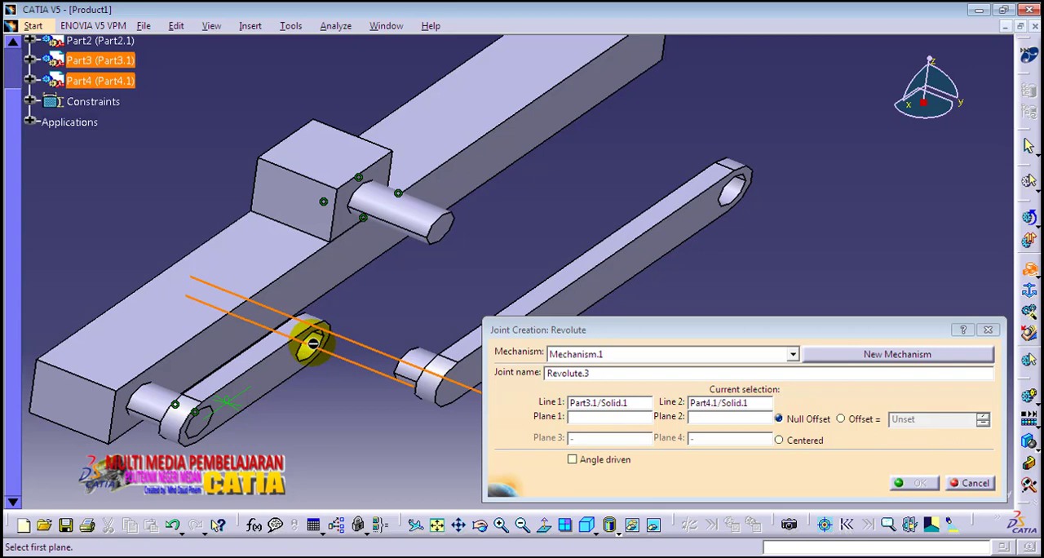
Step: Complete the revolute joint with Part3's pin-side face and Part4's outer face as the planes, keeping null offset
middle_click_drag(380, 362, 491, 320)
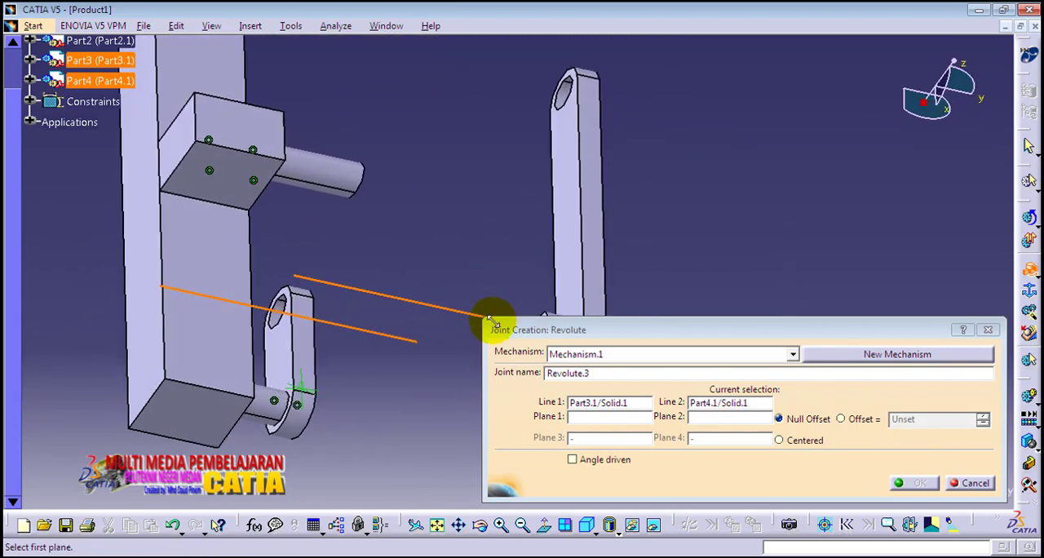
left_click(563, 229)
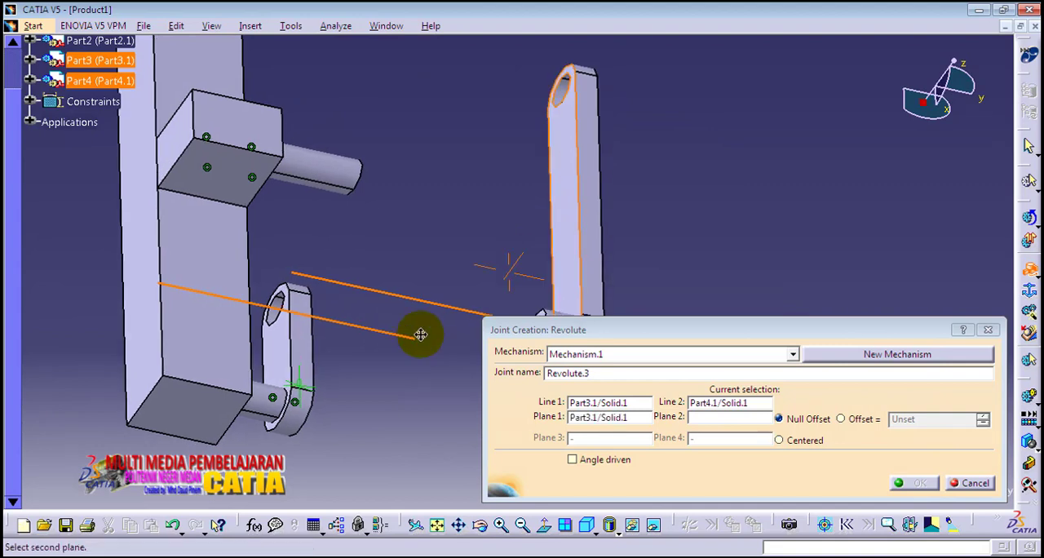
middle_click_drag(420, 335, 266, 284)
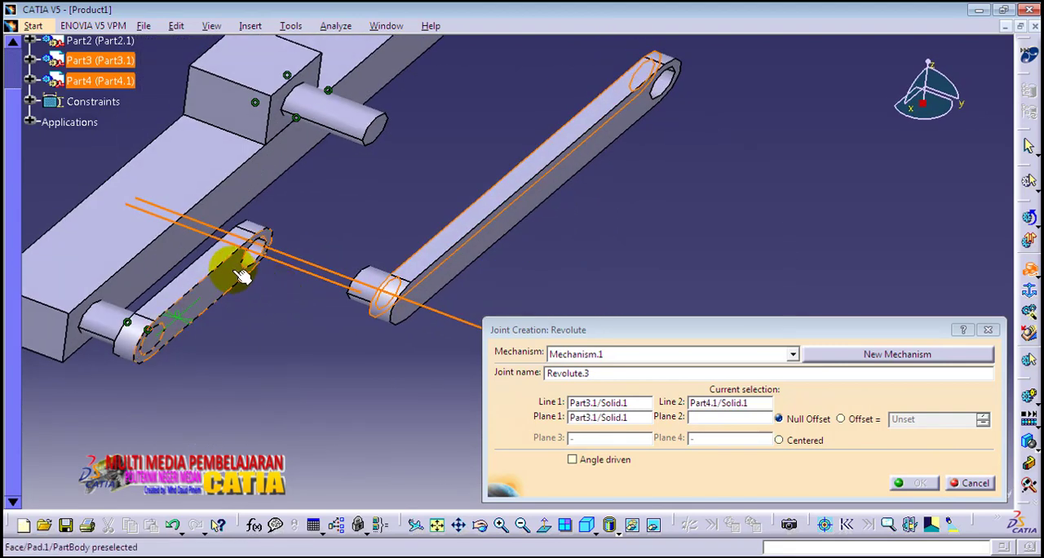
left_click(242, 275)
middle_click_drag(350, 252, 372, 265)
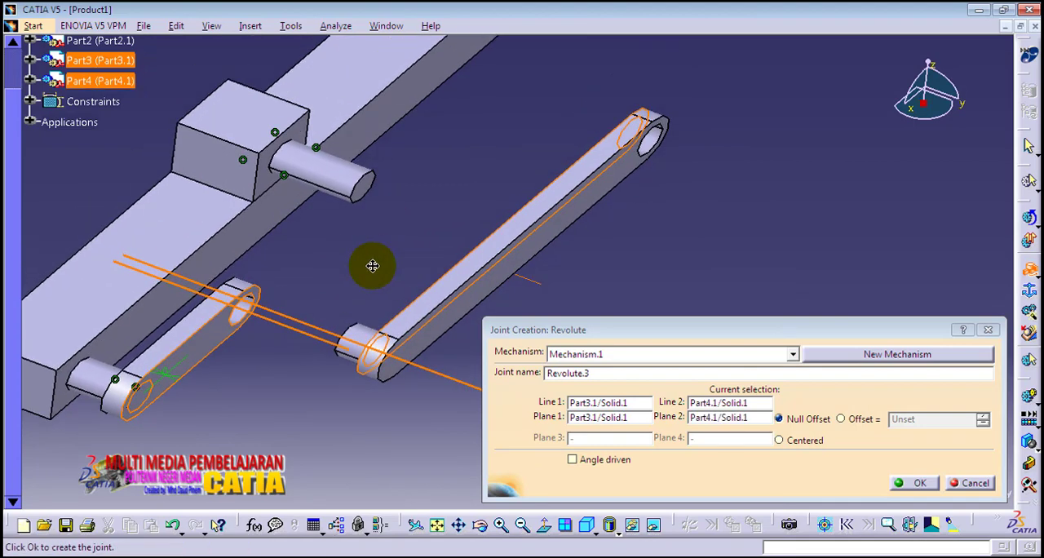
left_click(910, 484)
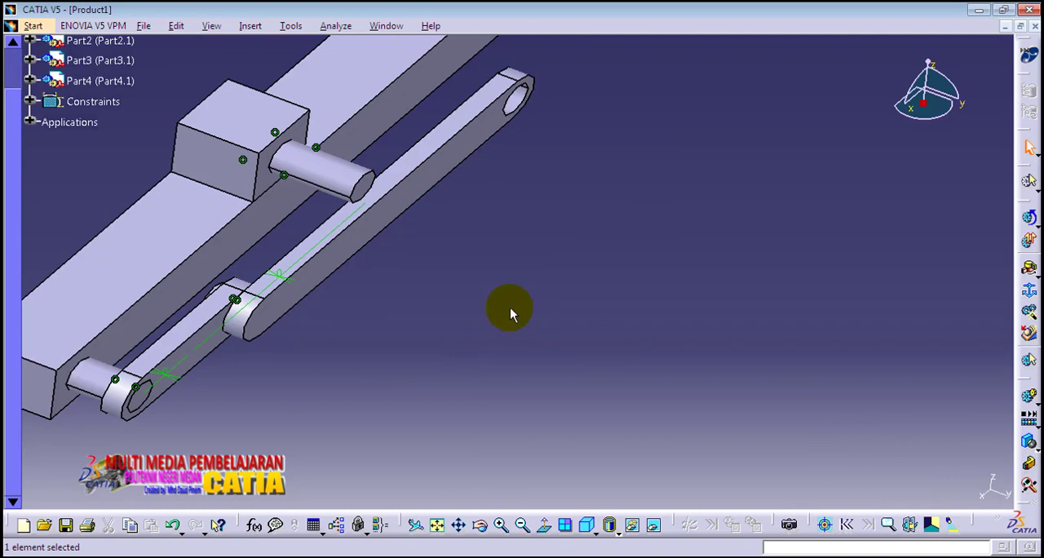
Step: Create a revolute joint from Part2's pin axis and pin end face to Part3's hole axis and outer face, with null offset
middle_click_drag(434, 279, 522, 336)
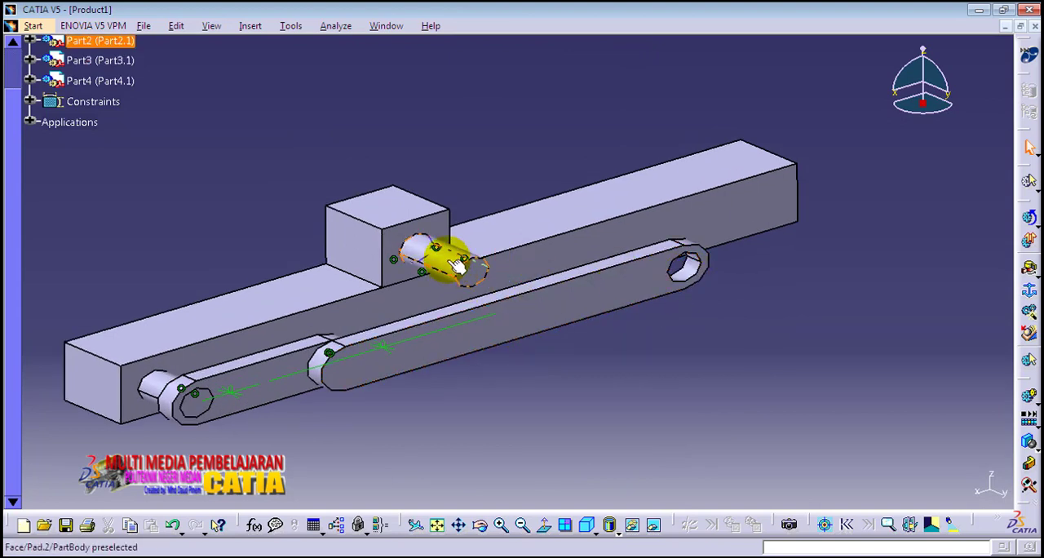
left_click(459, 263)
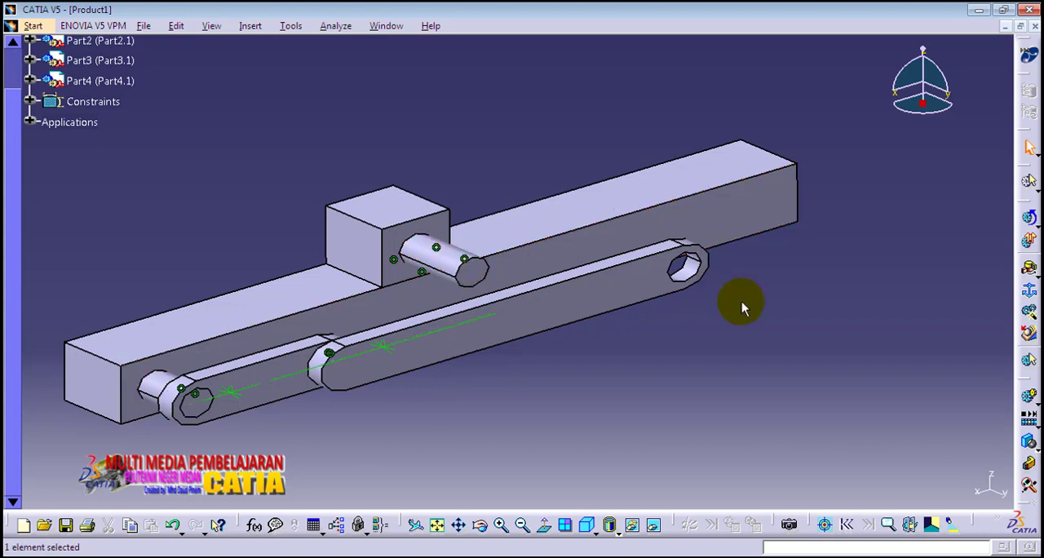
left_click(1030, 271)
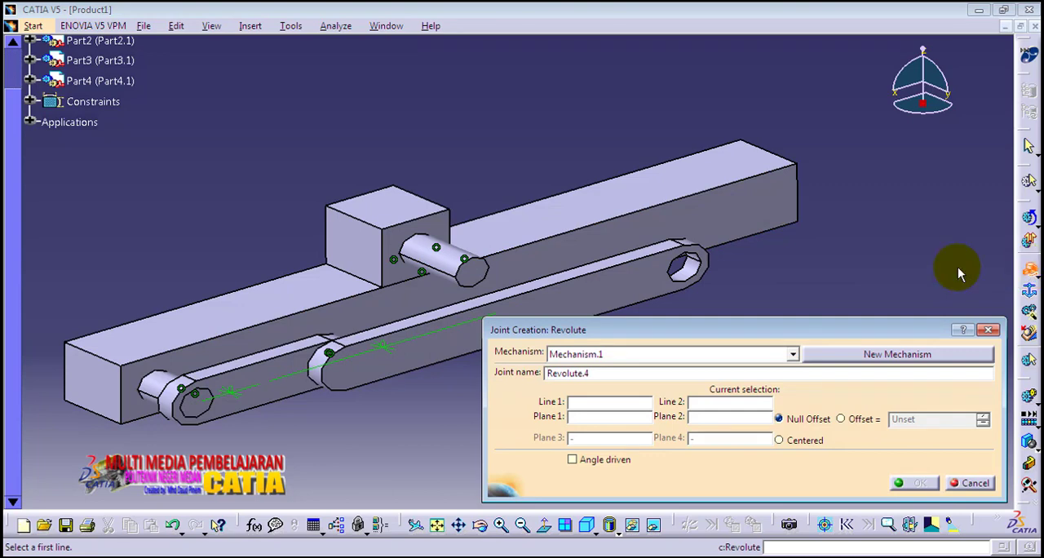
middle_click_drag(731, 269, 742, 230)
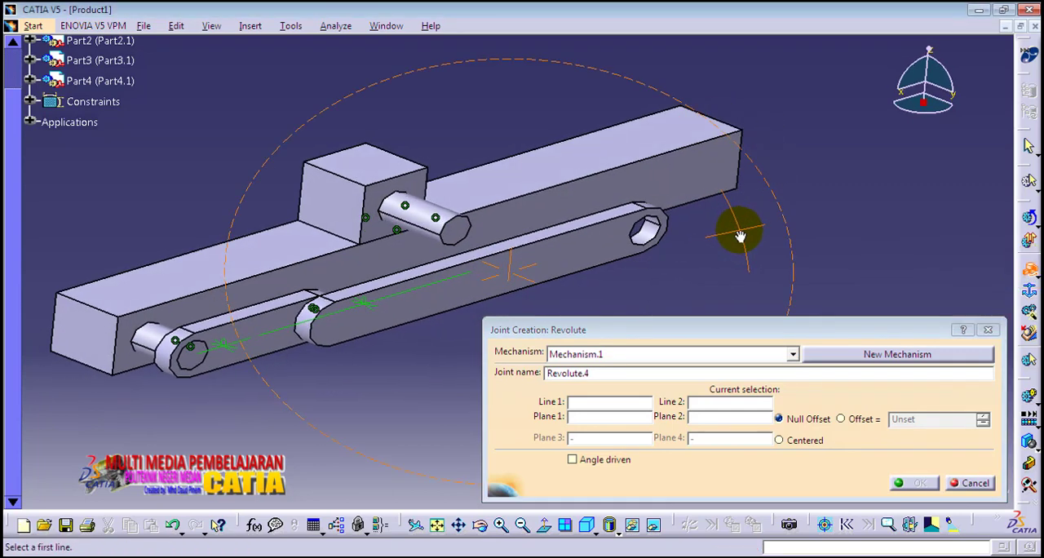
middle_click_drag(564, 282, 579, 270)
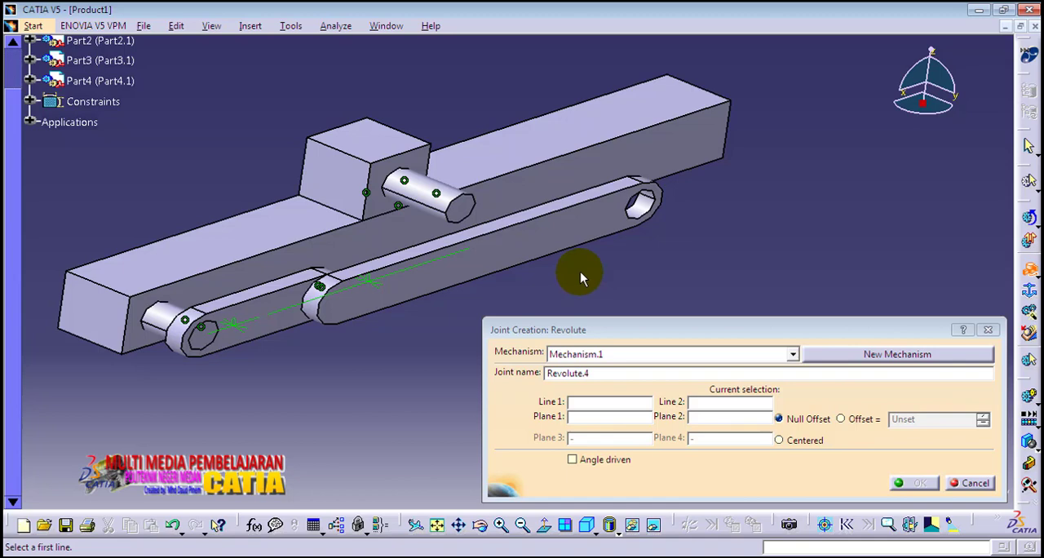
left_click(442, 191)
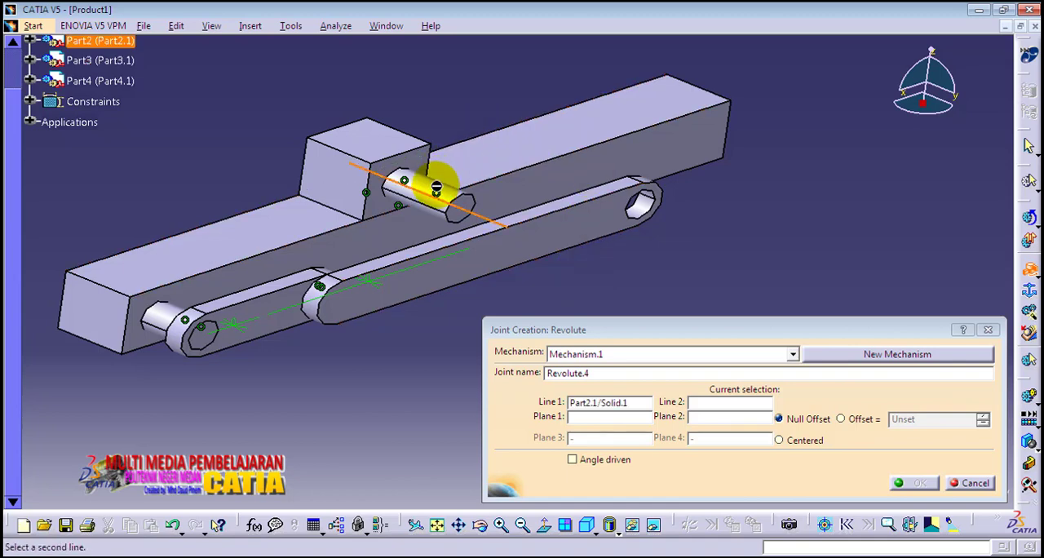
left_click(650, 213)
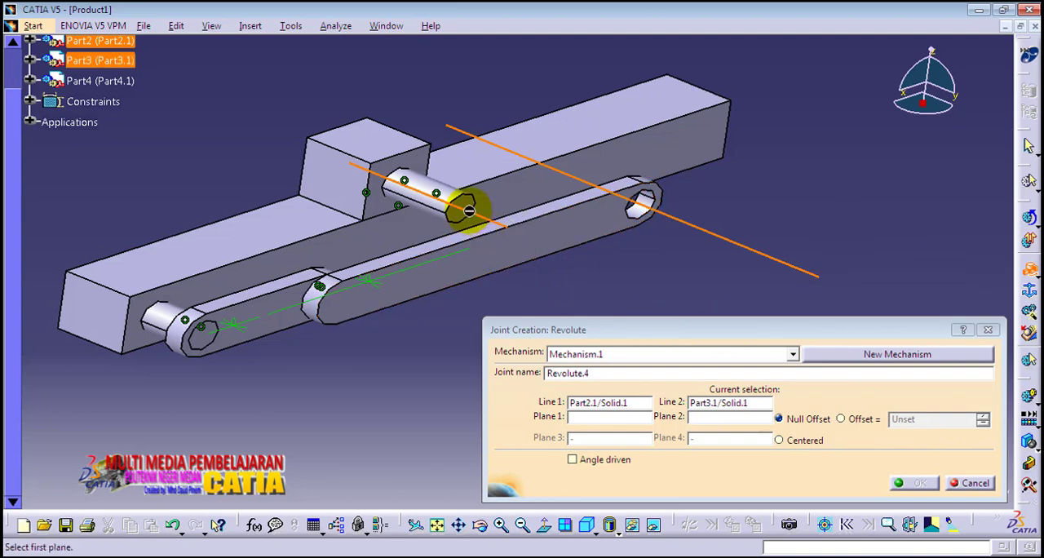
left_click(477, 209)
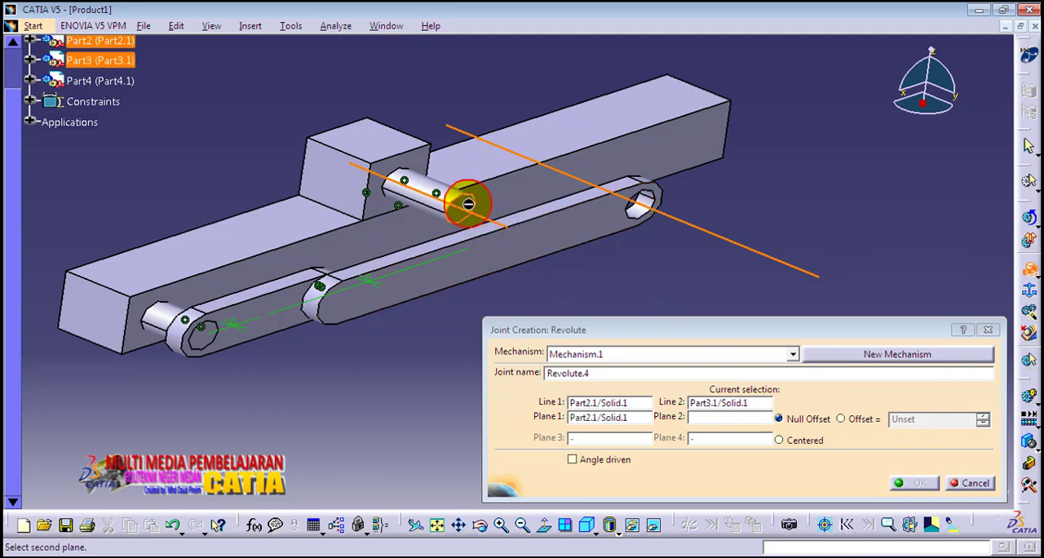
left_click(600, 223)
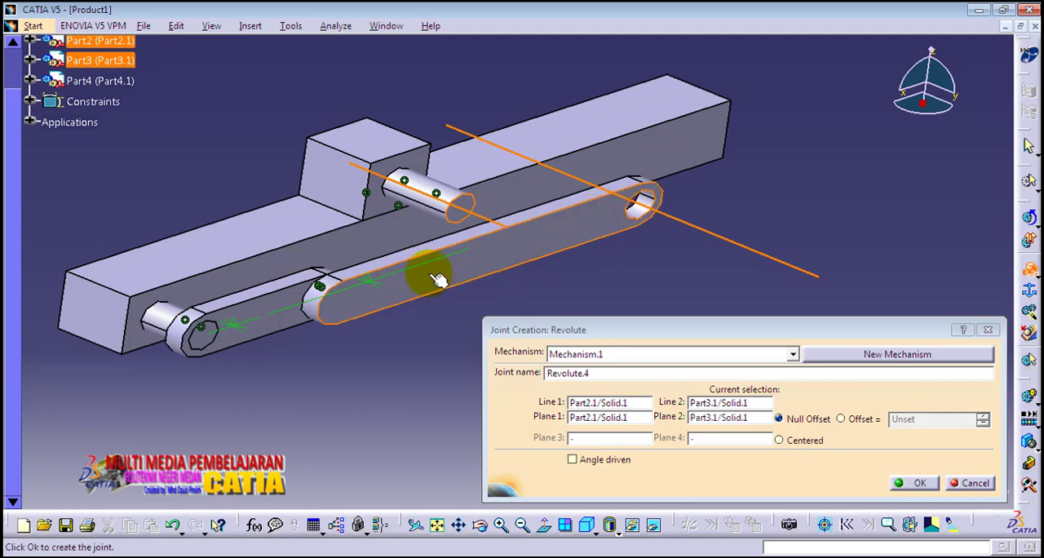
middle_click_drag(427, 272, 469, 284)
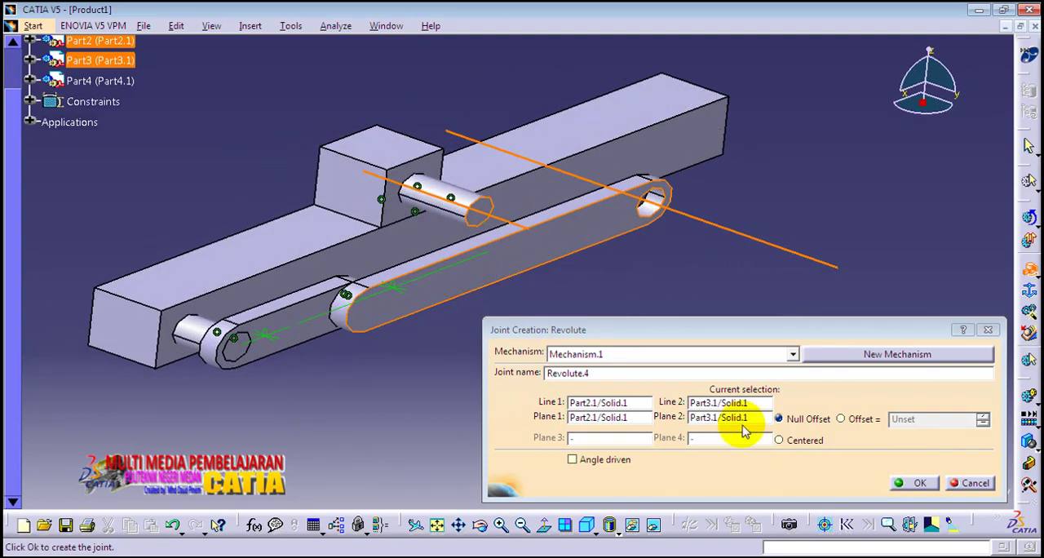
left_click(915, 482)
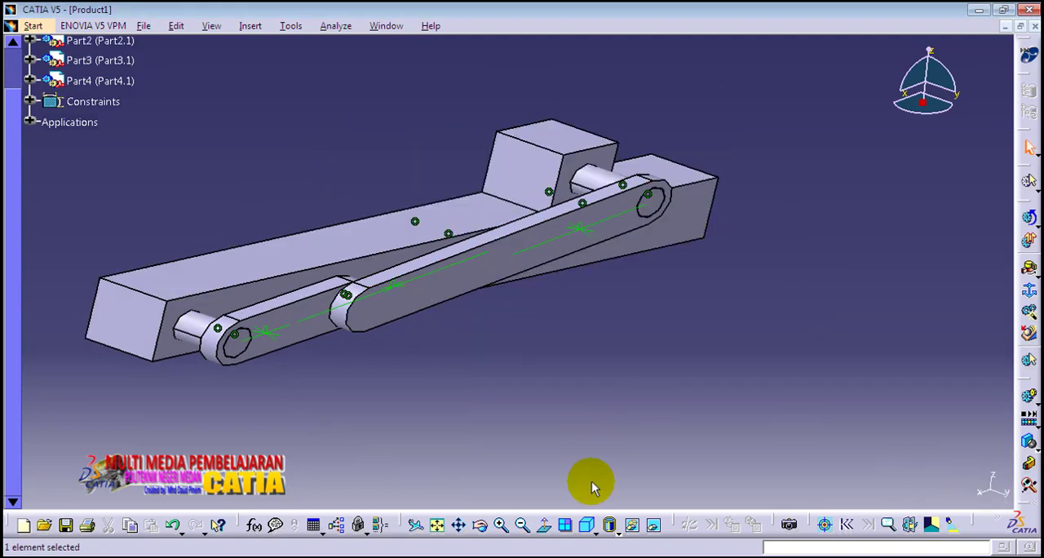
left_click(587, 523)
middle_click_drag(574, 413, 571, 359)
left_click(586, 522)
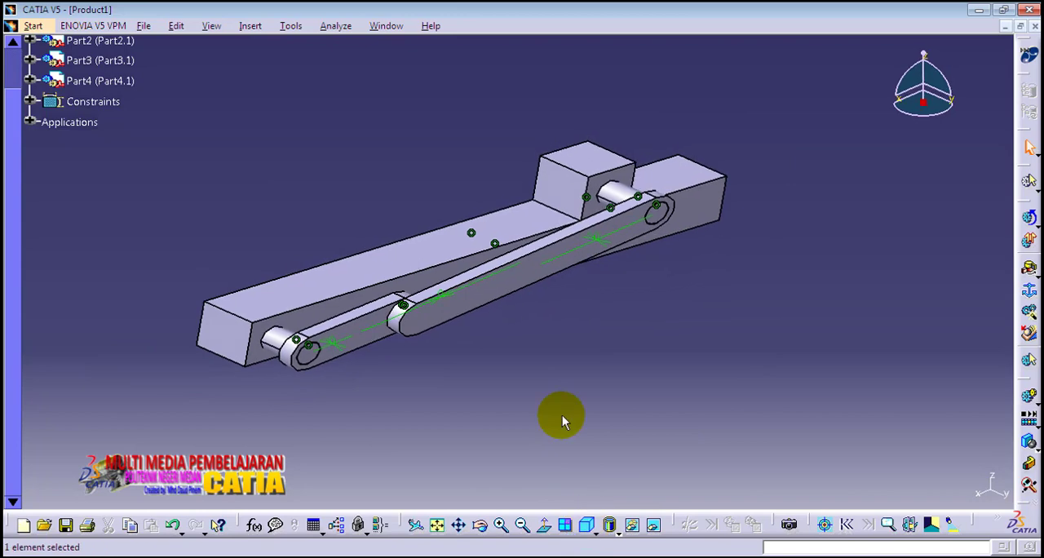
middle_click_drag(340, 216, 452, 343)
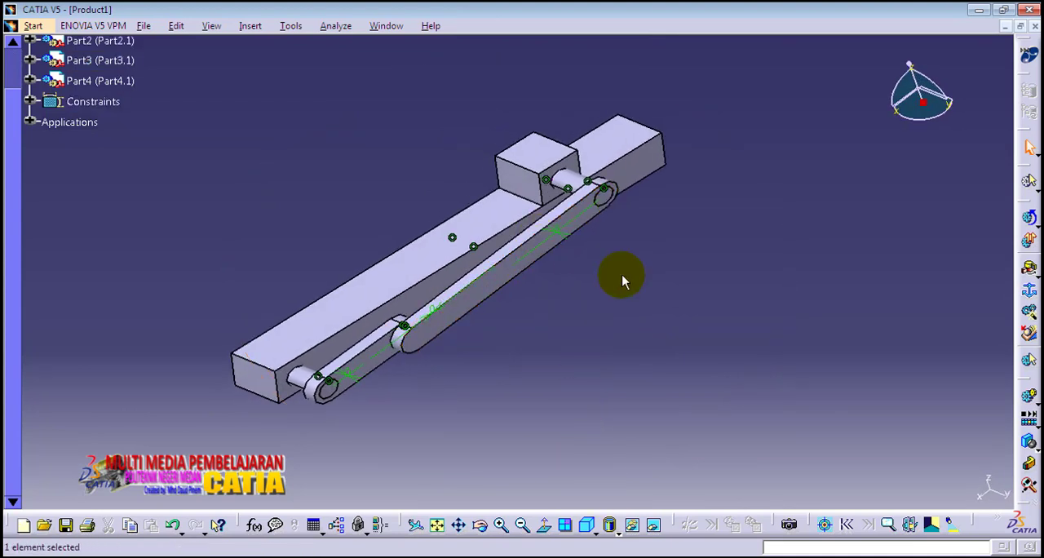
Step: Define Part1, the long base block, as the fixed part of Mechanism.1
middle_click_drag(370, 415, 375, 396)
middle_click_drag(603, 291, 647, 316)
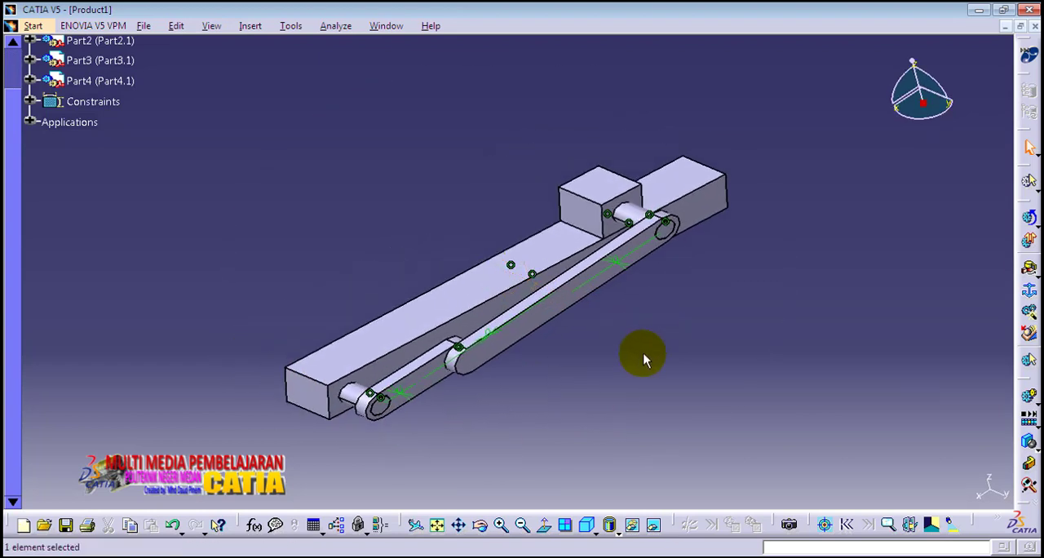
left_click(586, 522)
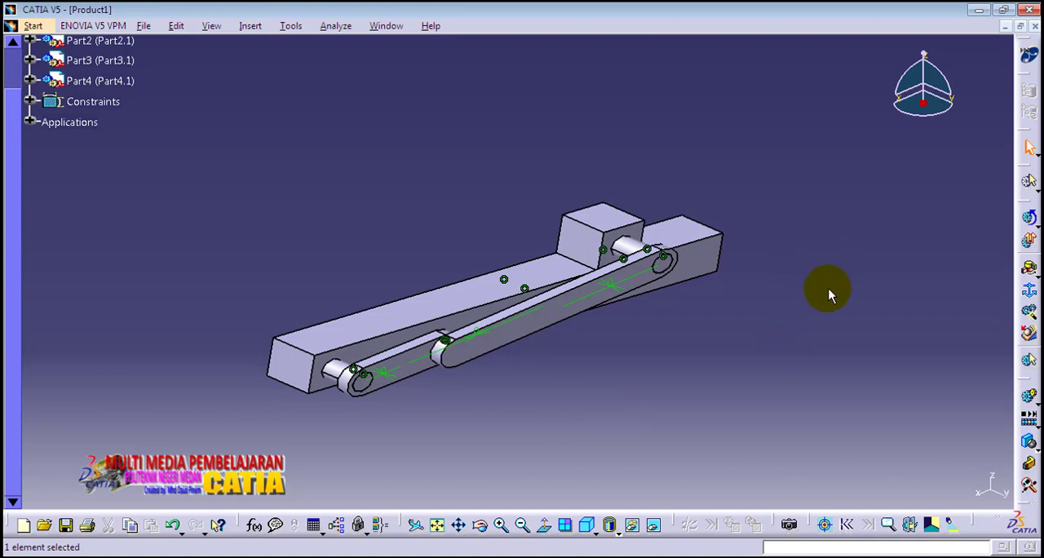
left_click(1029, 298)
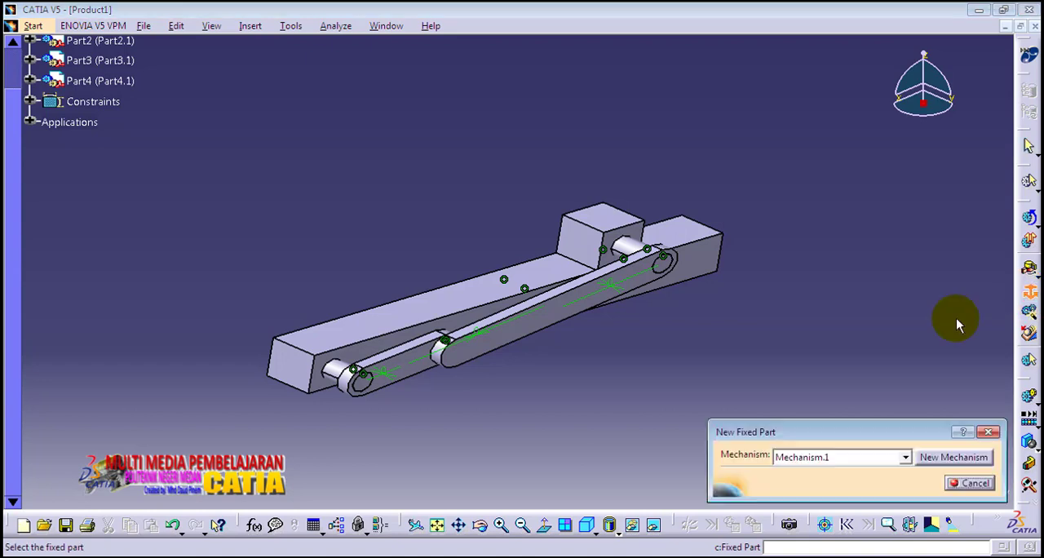
left_click(300, 370)
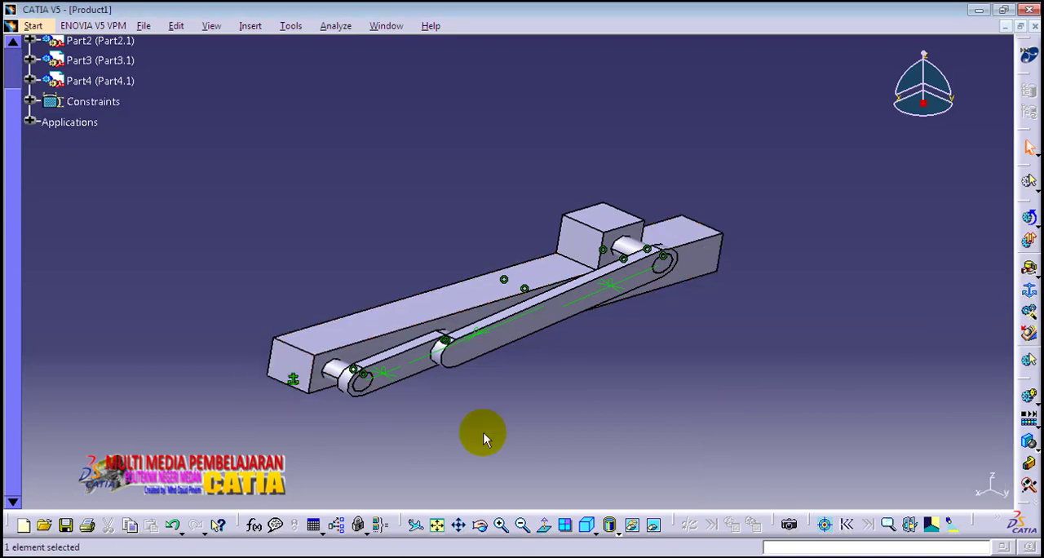
left_click(581, 523)
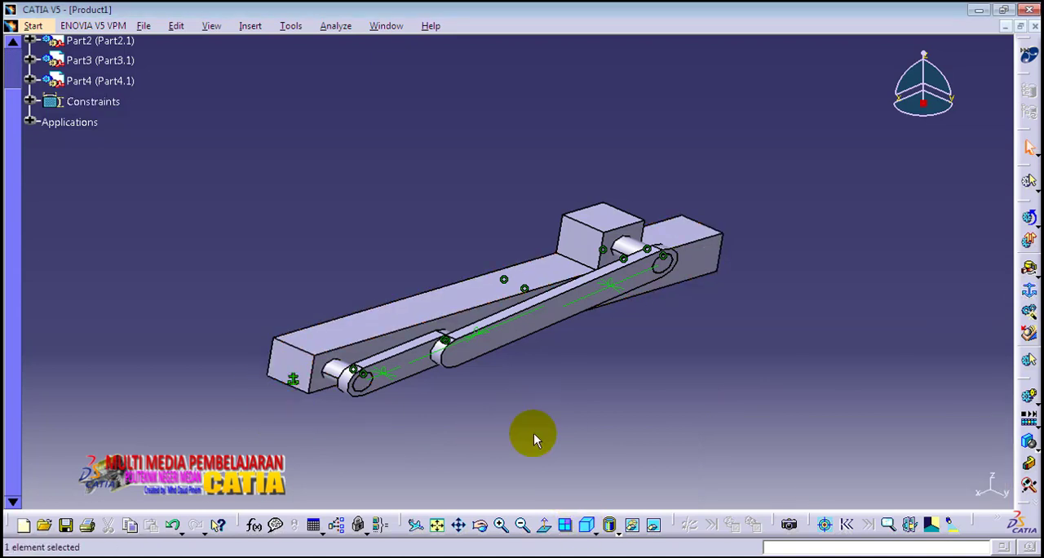
Step: Make the revolute joint between Part4 and Part1 in Mechanism.1 angle driven, with joint limits of -360deg and 360deg
middle_click_drag(385, 401, 557, 414)
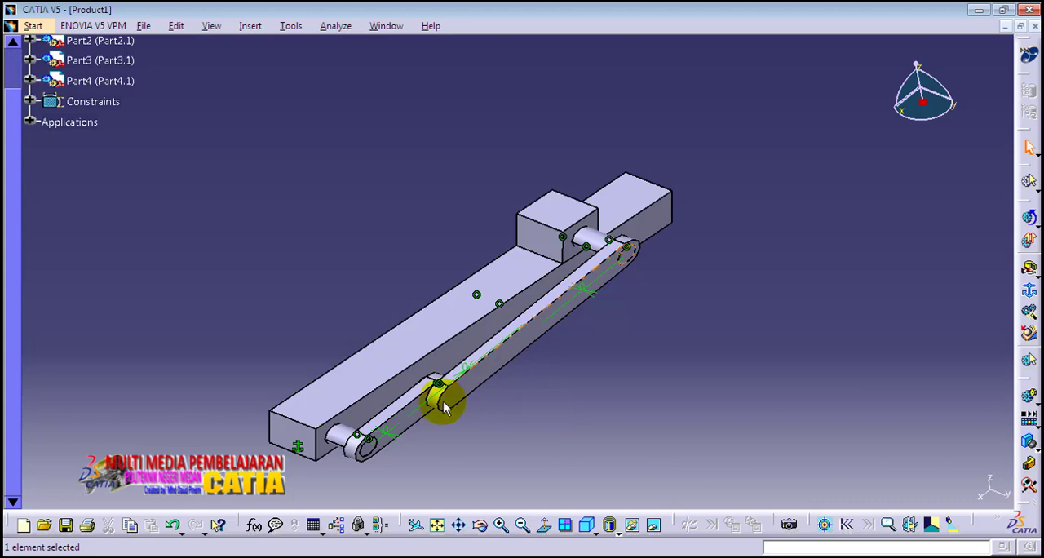
left_click(31, 121)
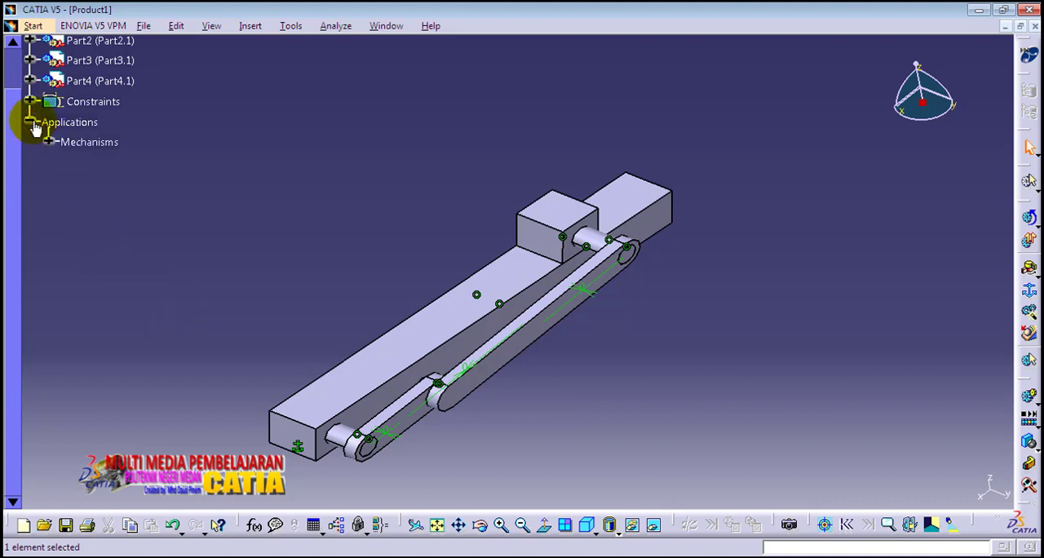
left_click(49, 142)
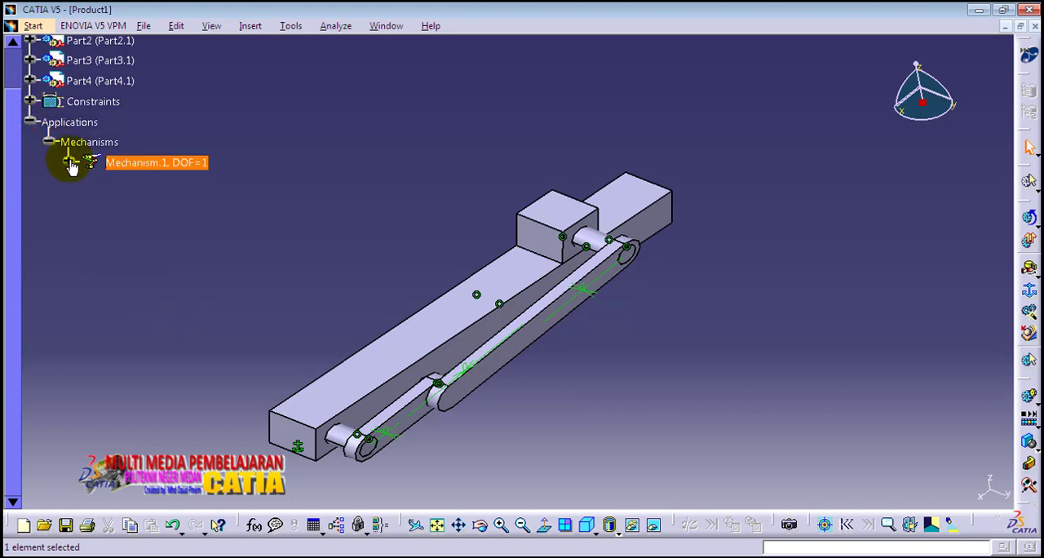
left_click(69, 162)
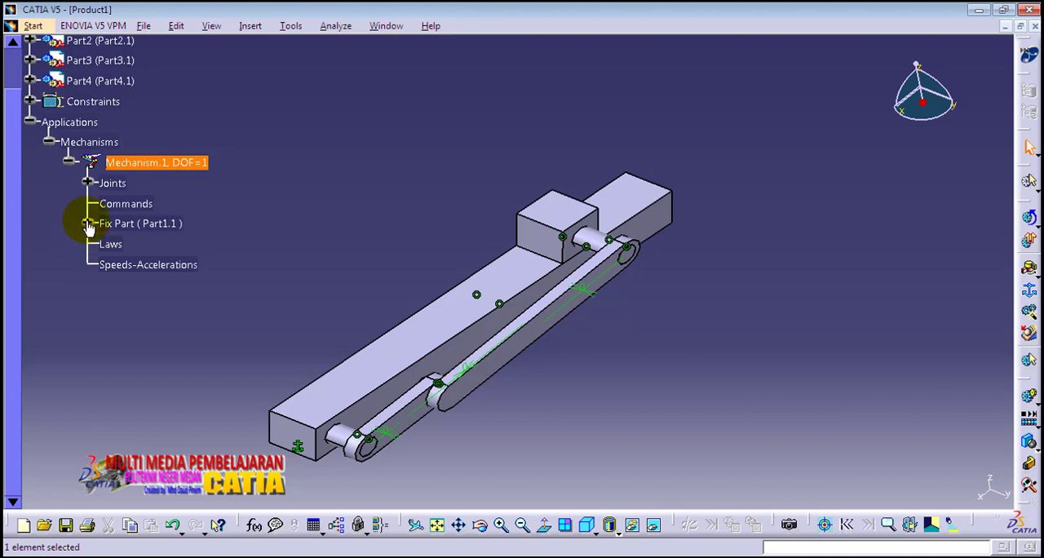
left_click(87, 183)
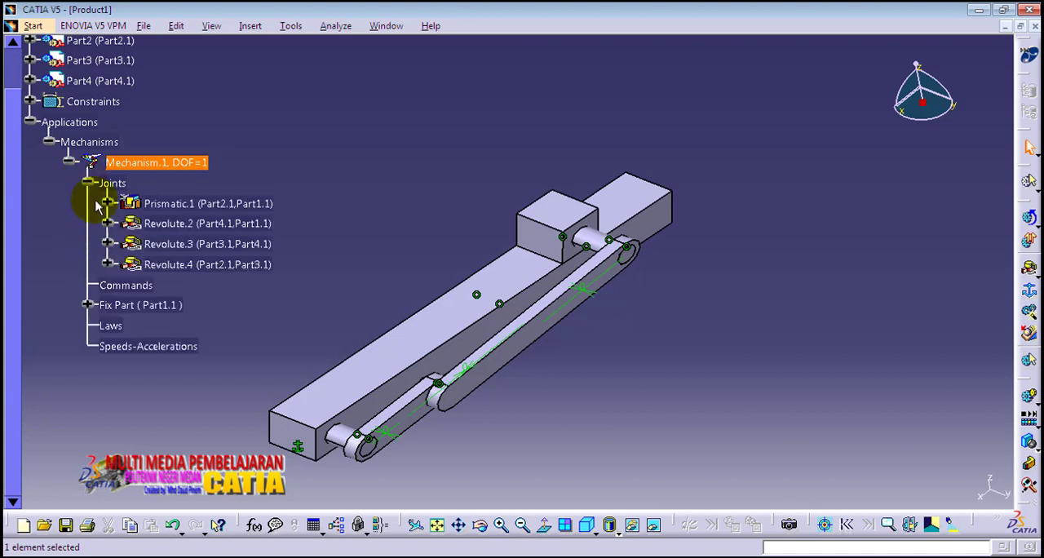
left_click(171, 228)
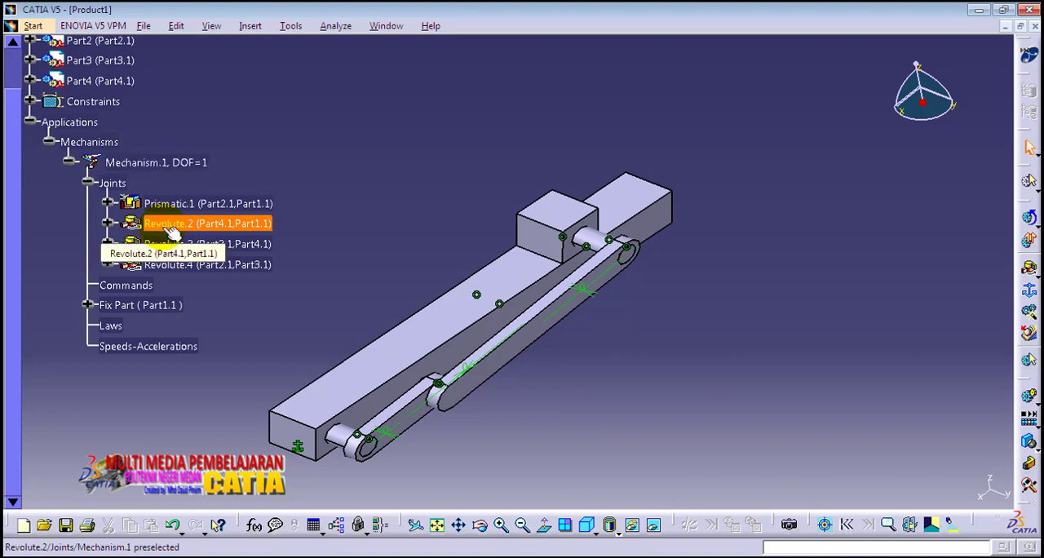
double_click(163, 228)
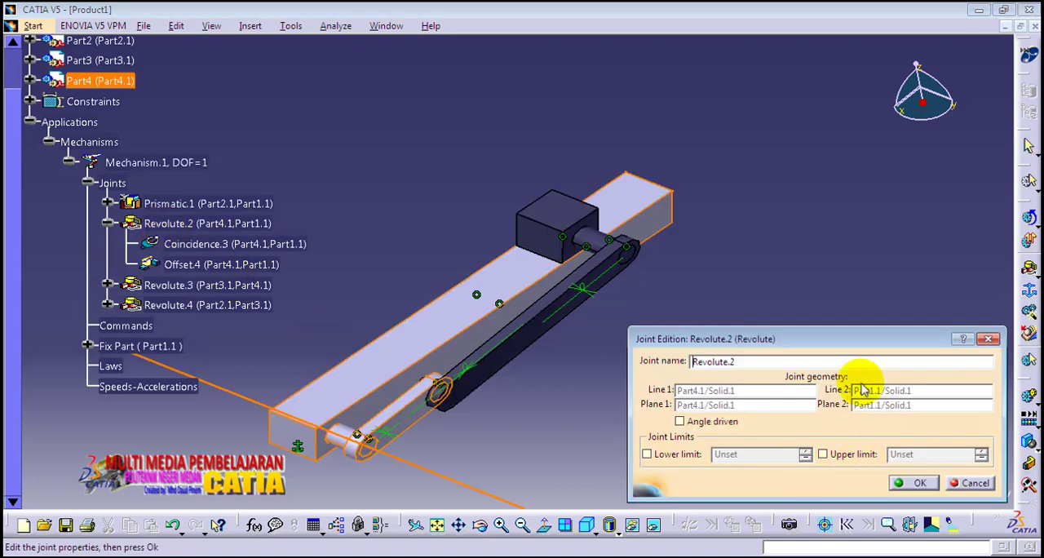
left_click_drag(848, 346, 848, 306)
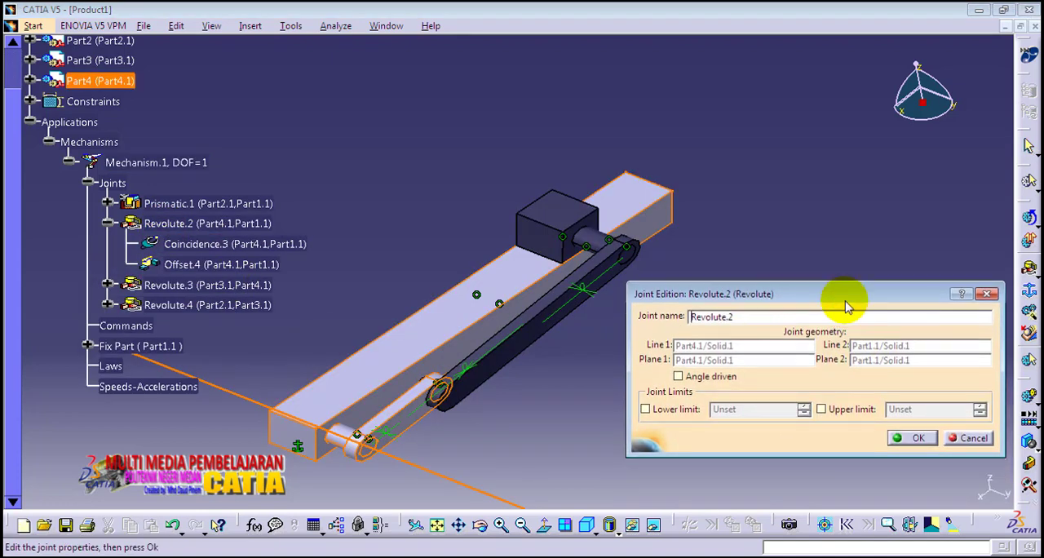
left_click(676, 377)
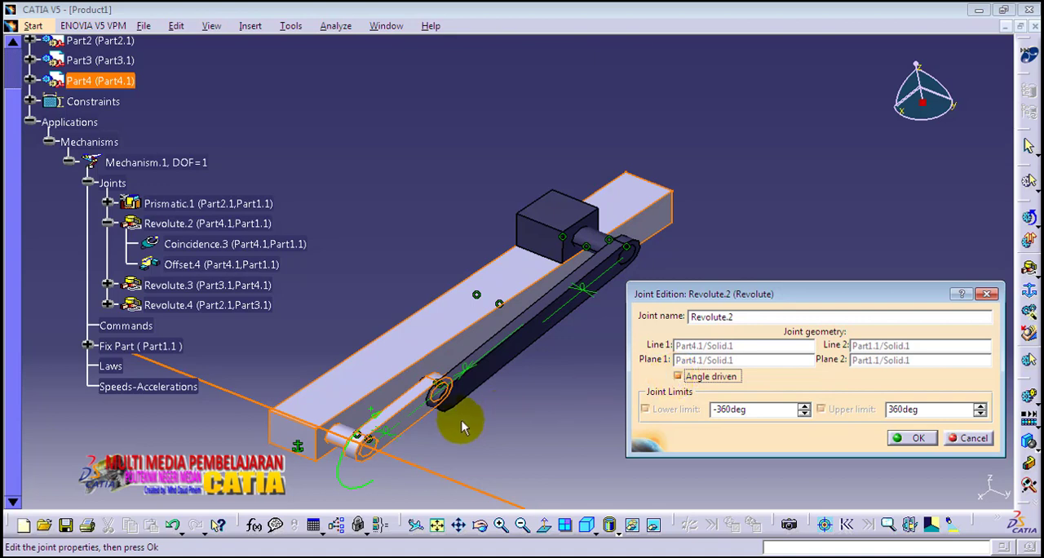
mouse_move(454, 427)
middle_mouse_down()
mouse_move(454, 415)
mouse_move(443, 419)
middle_mouse_up()
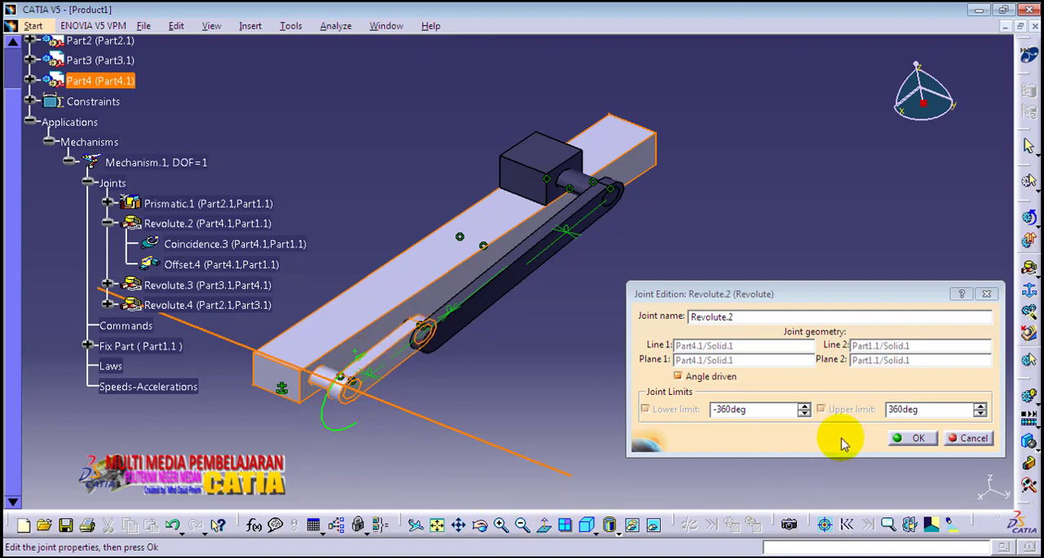
left_click(916, 439)
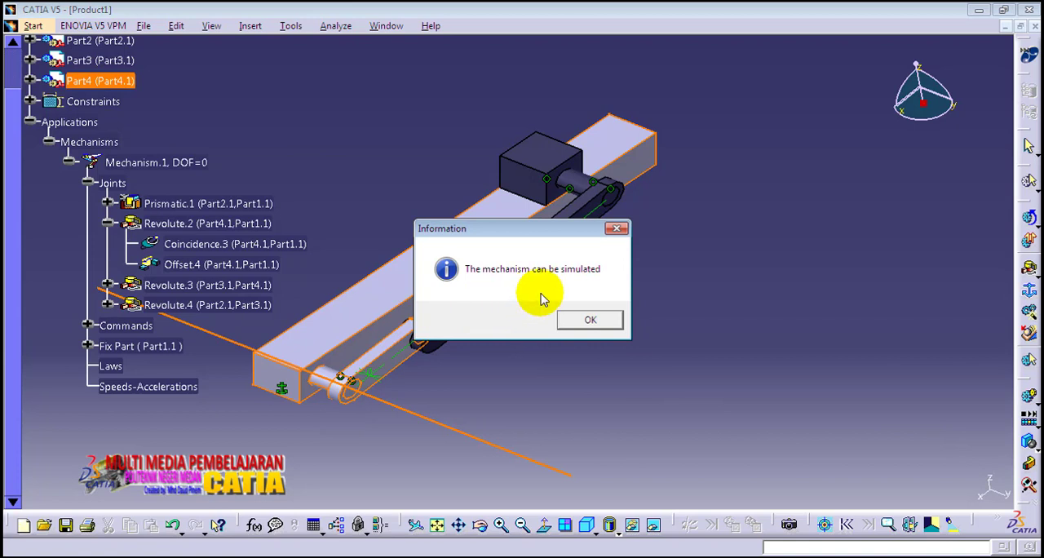
left_click(588, 320)
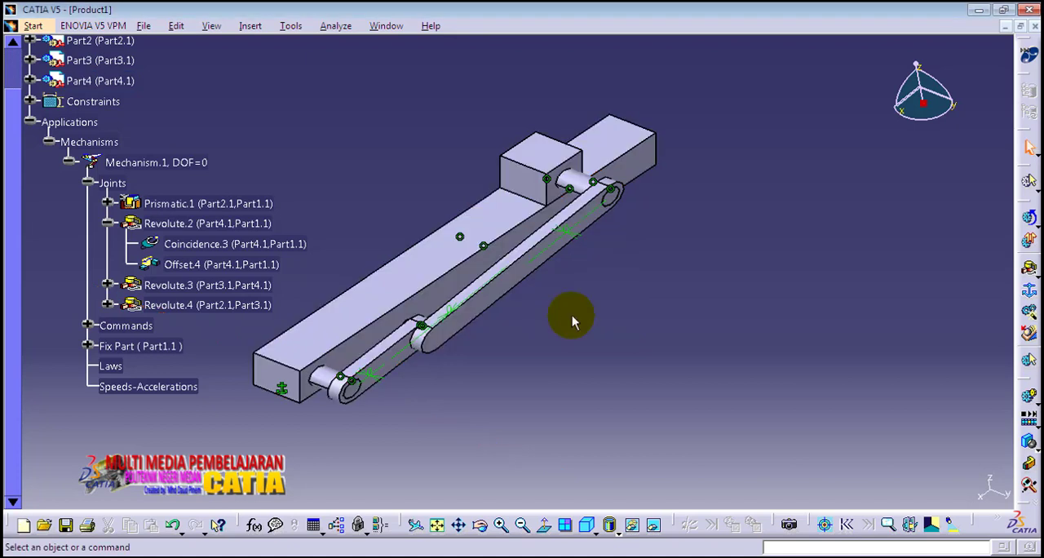
Step: Collapse the Applications branch of the specification tree and hide all assembly constraints
left_click(49, 142)
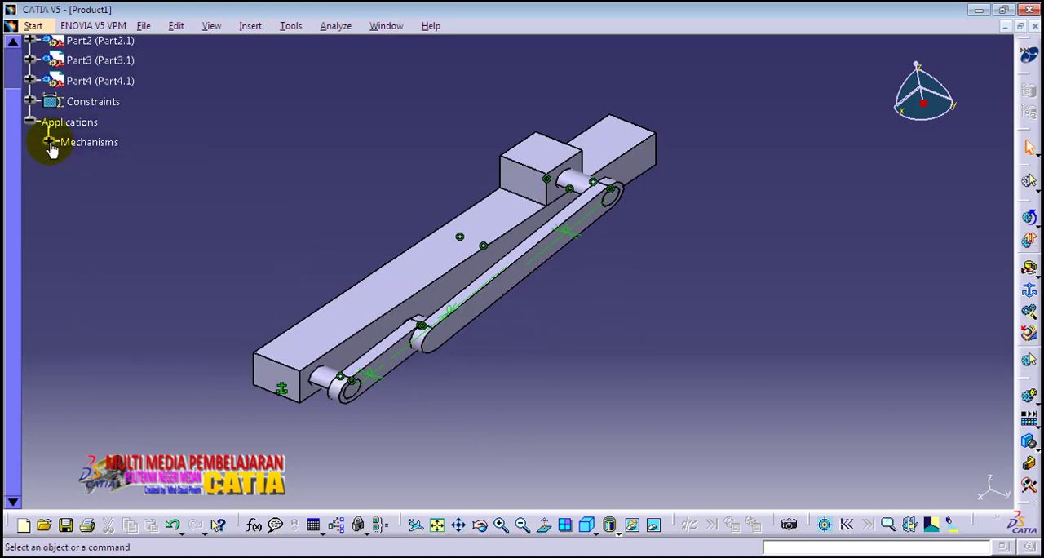
left_click(29, 122)
left_click_drag(10, 120, 11, 65)
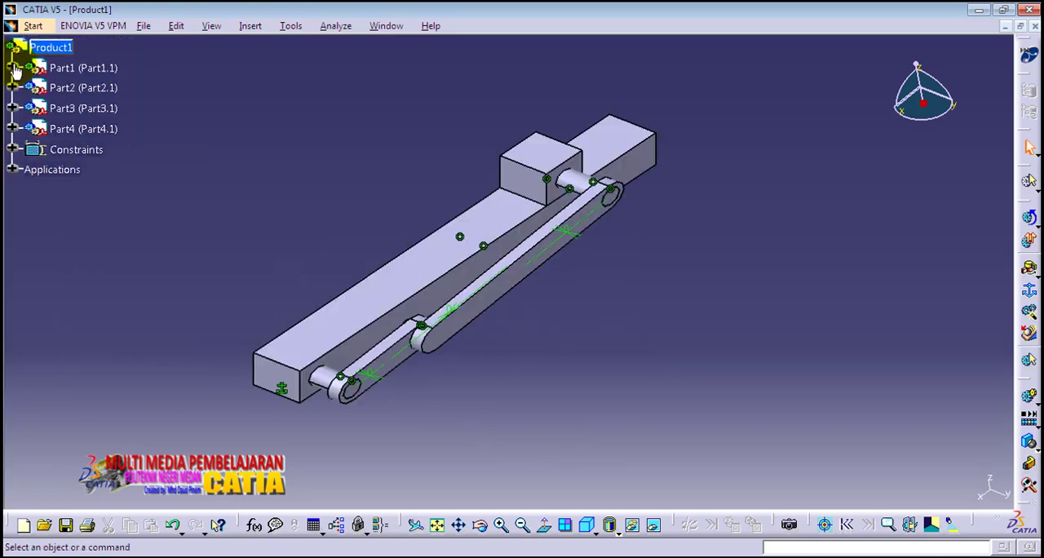
middle_click_drag(538, 332, 525, 319)
left_click(74, 149)
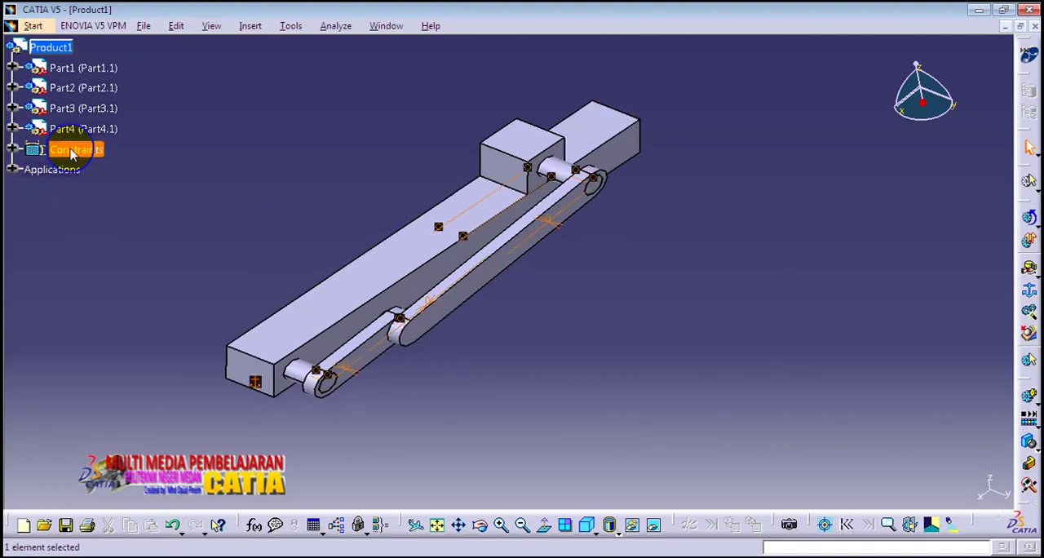
right_click(73, 151)
left_click(110, 197)
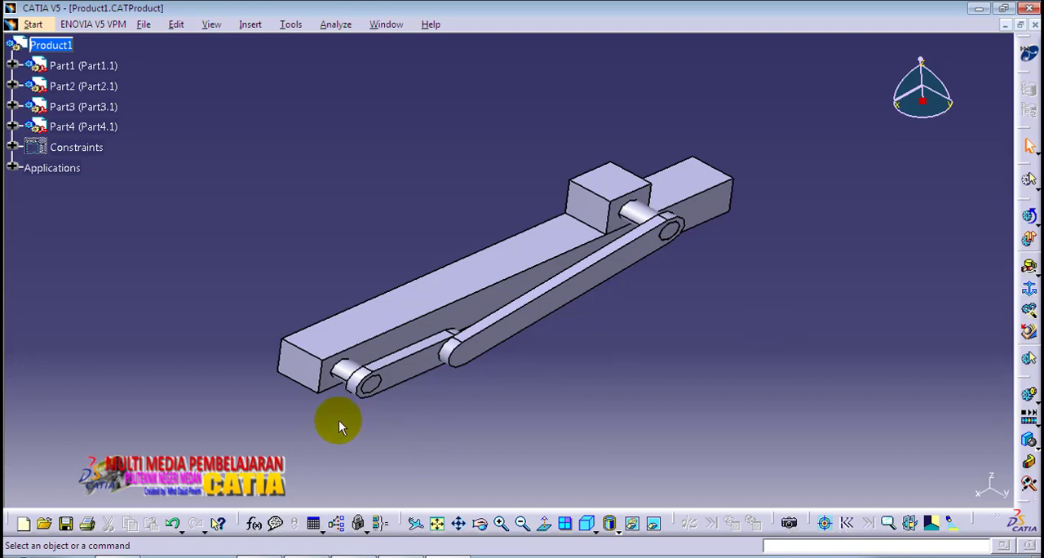
Step: Open Simulation with Commands for Mechanism.1 and examine the lowest value, highest value and increment of Command.1
middle_click_drag(322, 412, 438, 436)
middle_click_drag(592, 329, 215, 334)
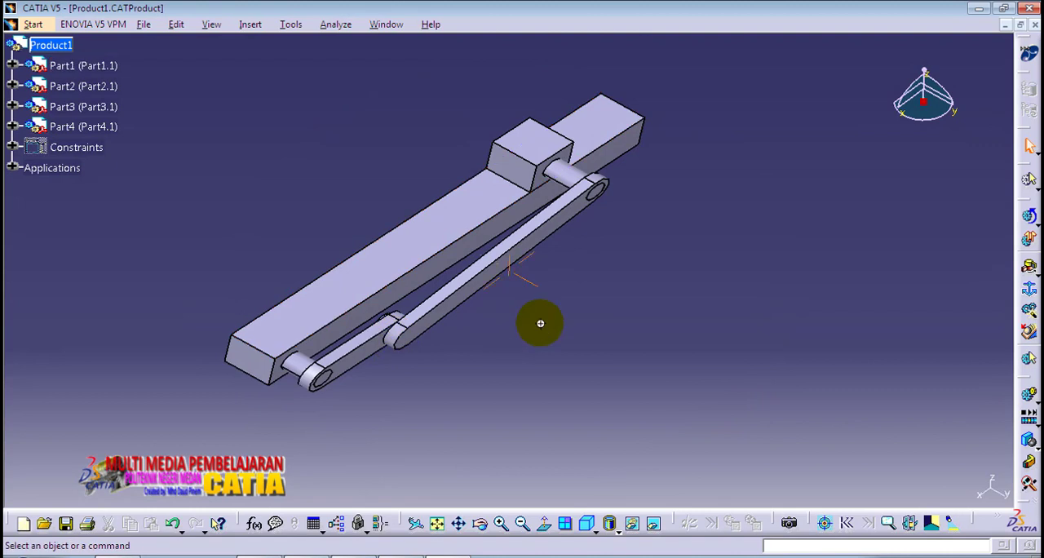
middle_click_drag(541, 321, 563, 349)
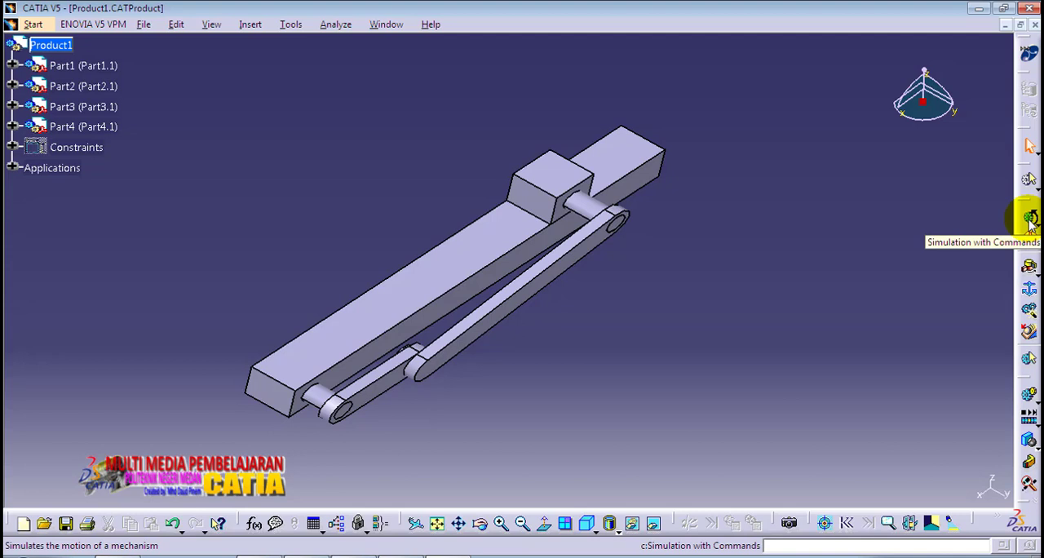
left_click(1031, 218)
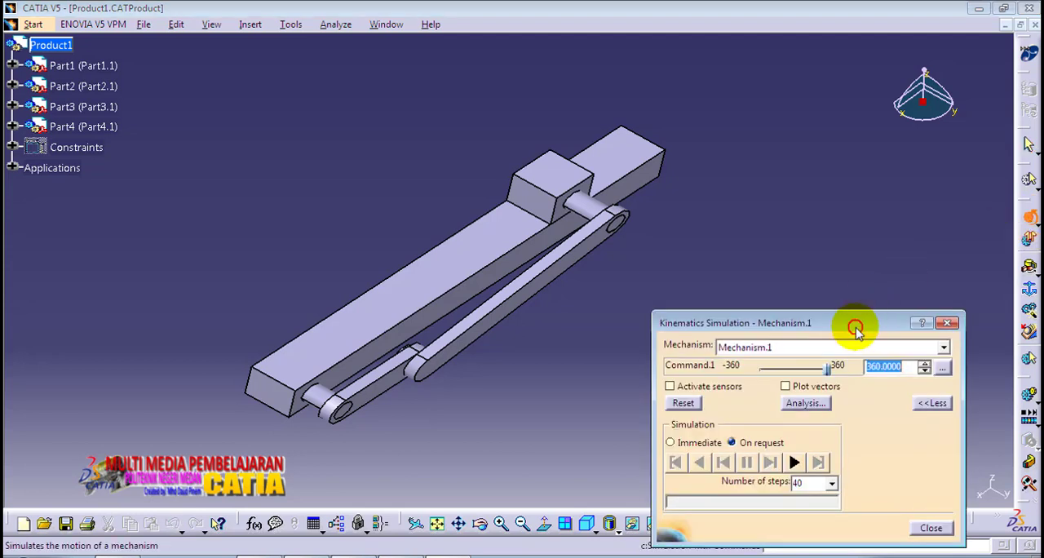
left_click_drag(856, 330, 878, 243)
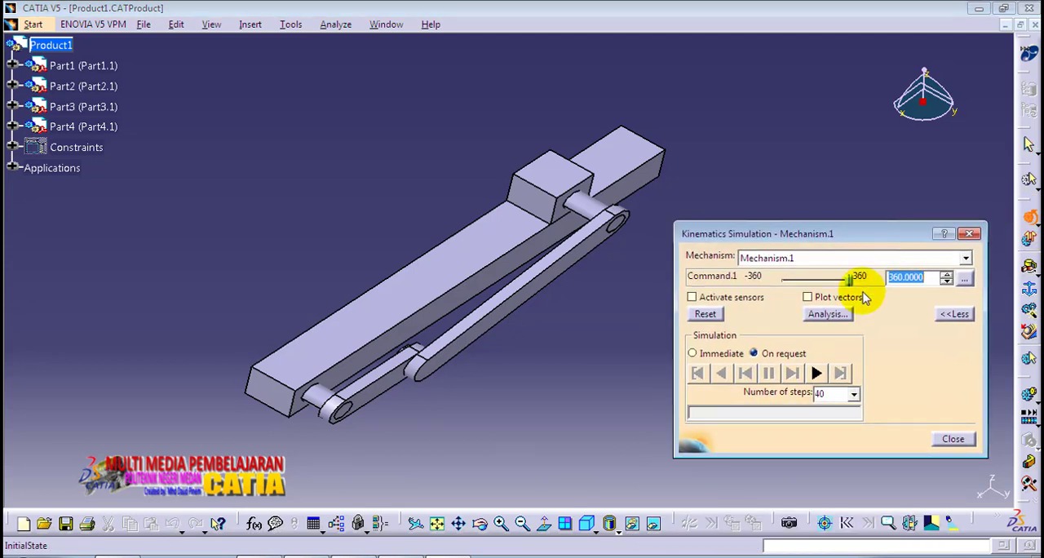
left_click(964, 279)
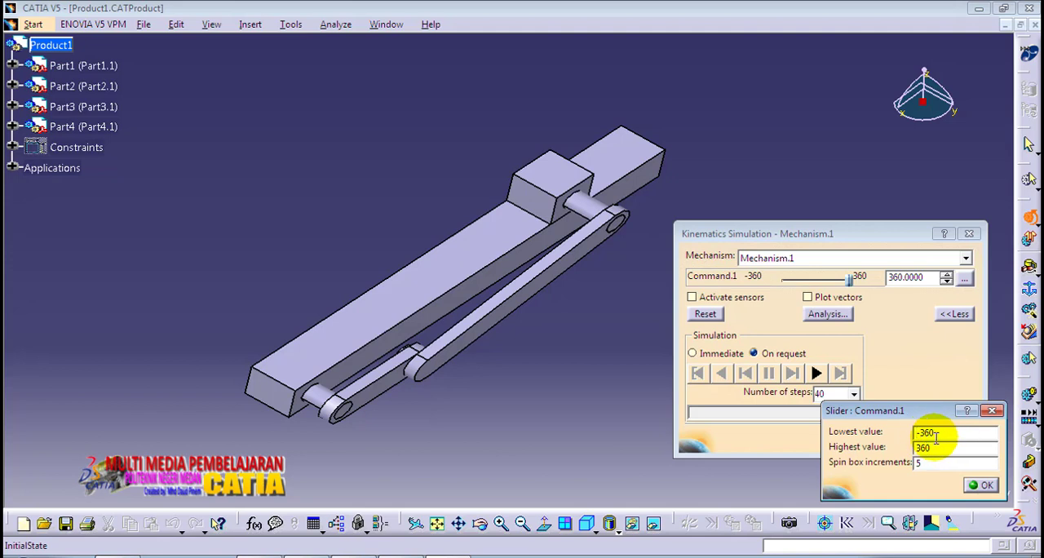
left_click(982, 484)
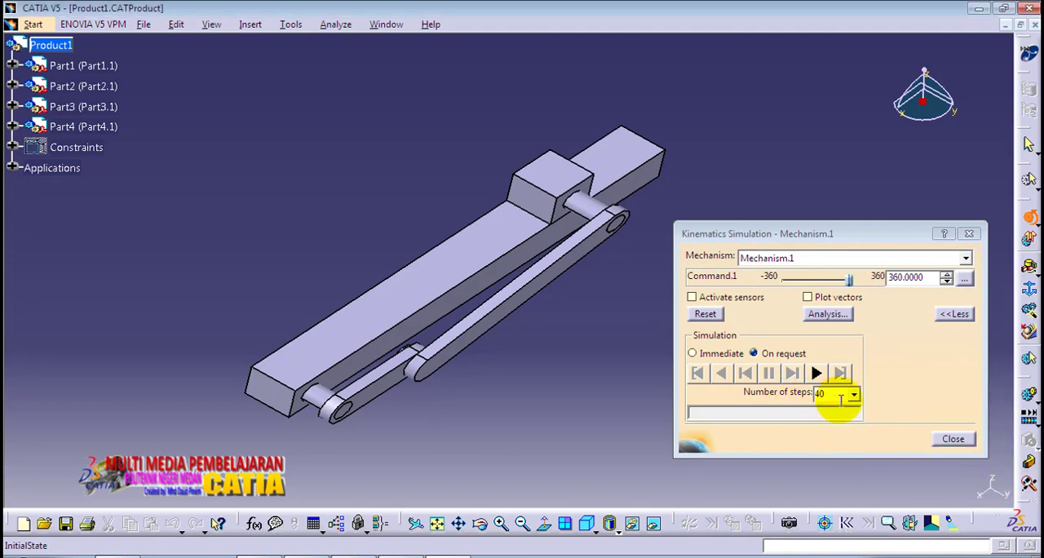
left_click_drag(866, 237, 879, 207)
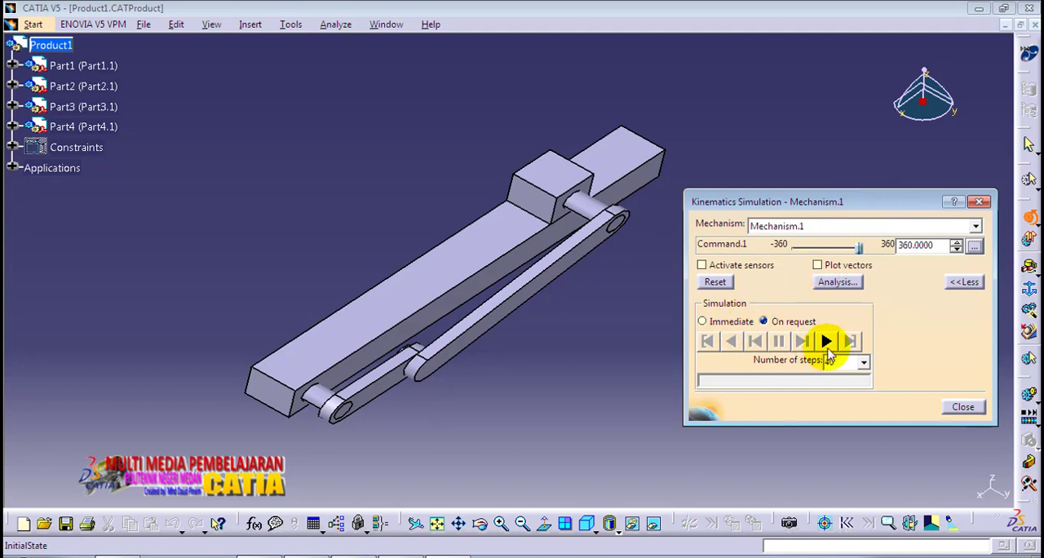
Step: Set Command.1 to -360 and play the on-request simulation in 40 steps, first forward and then backward
left_click(860, 248)
left_click_drag(861, 248, 763, 265)
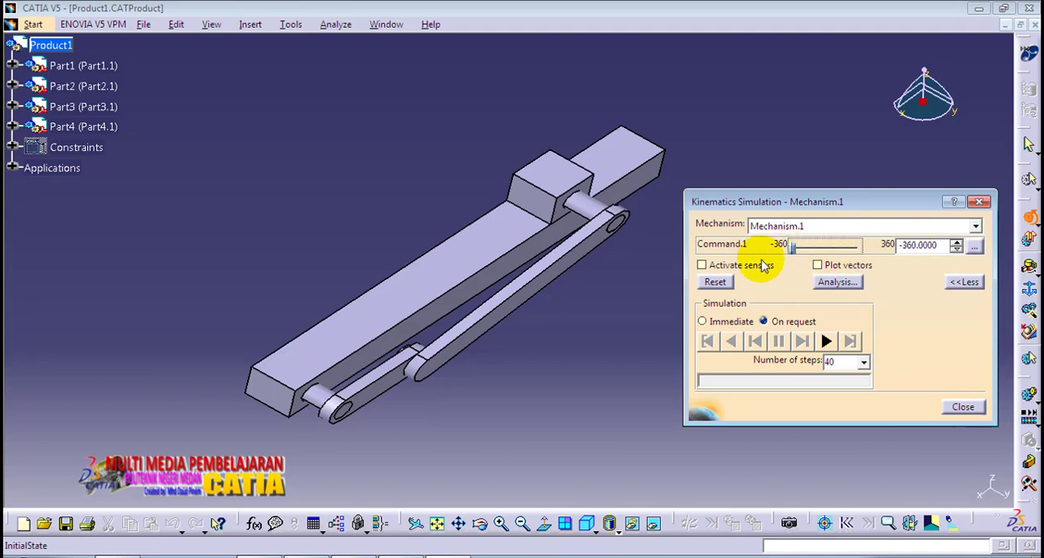
left_click(827, 343)
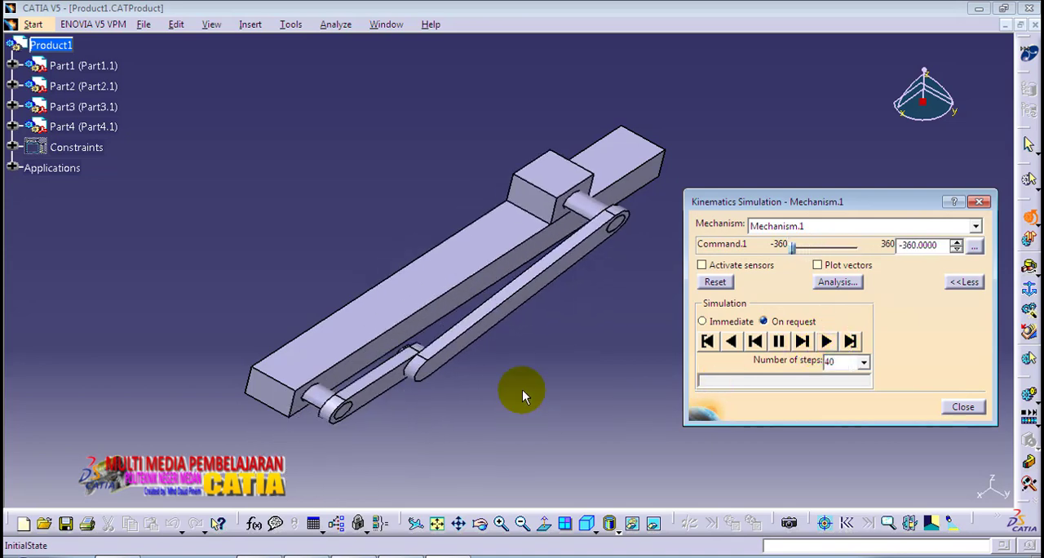
mouse_move(527, 382)
middle_mouse_down()
mouse_move(527, 399)
mouse_move(518, 365)
middle_mouse_up()
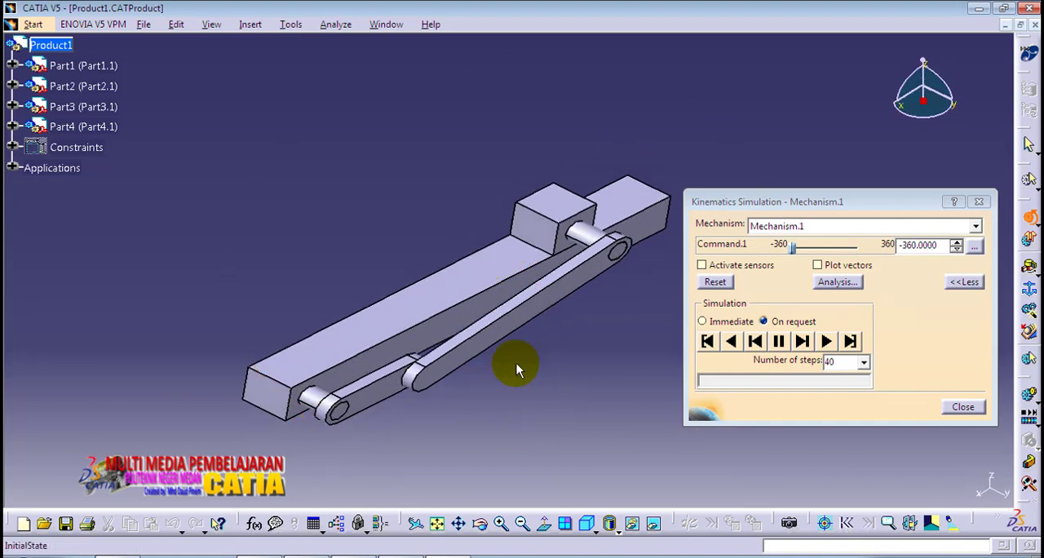
left_click(734, 342)
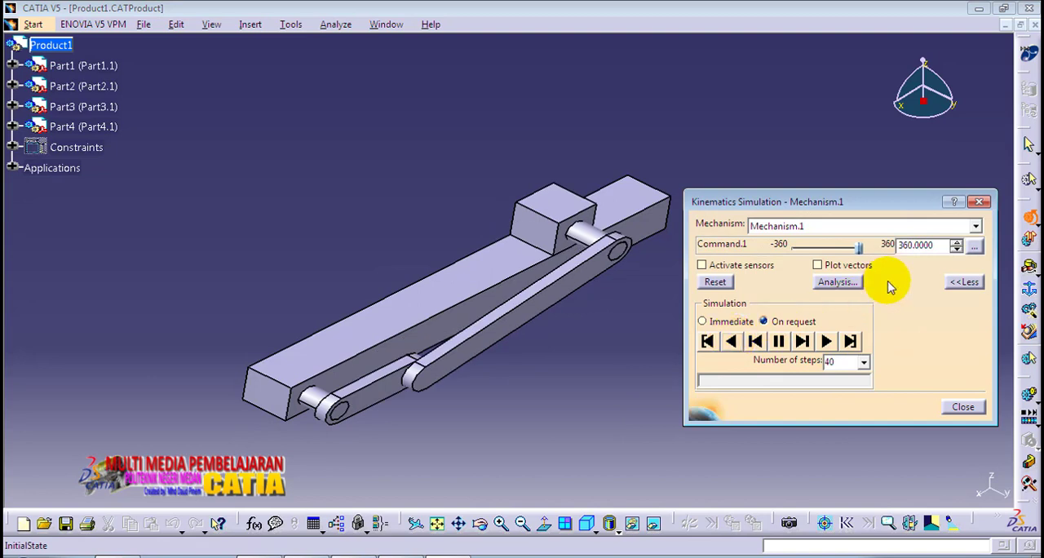
Step: Review the slider limits of Command.1 again and replay the 40-step simulation forward
left_click(973, 245)
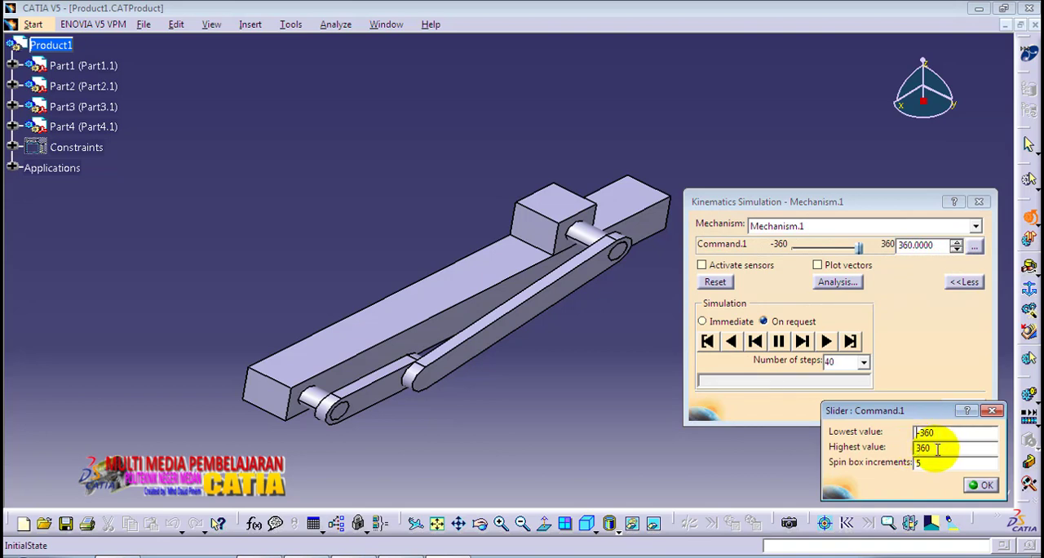
left_click(981, 484)
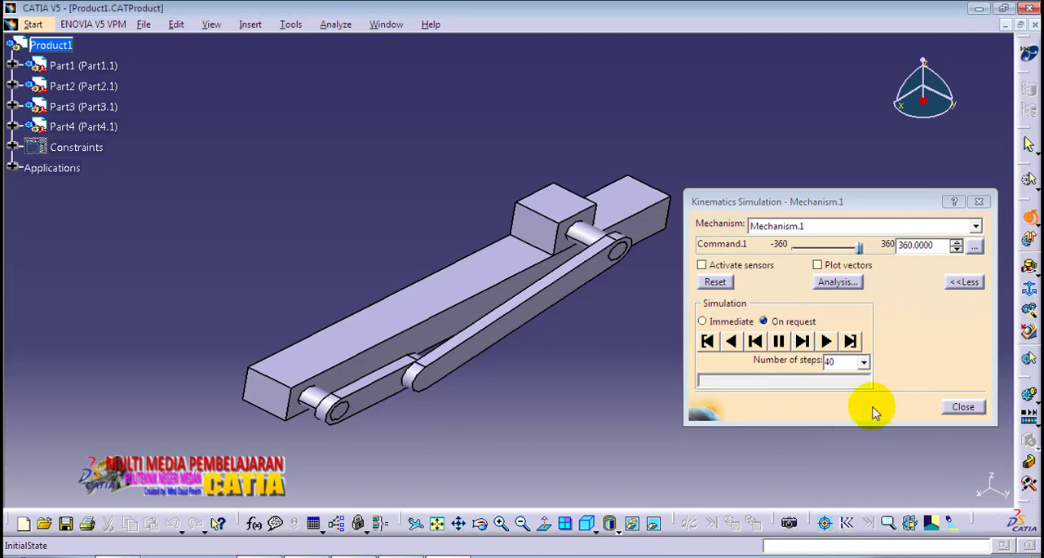
left_click(826, 342)
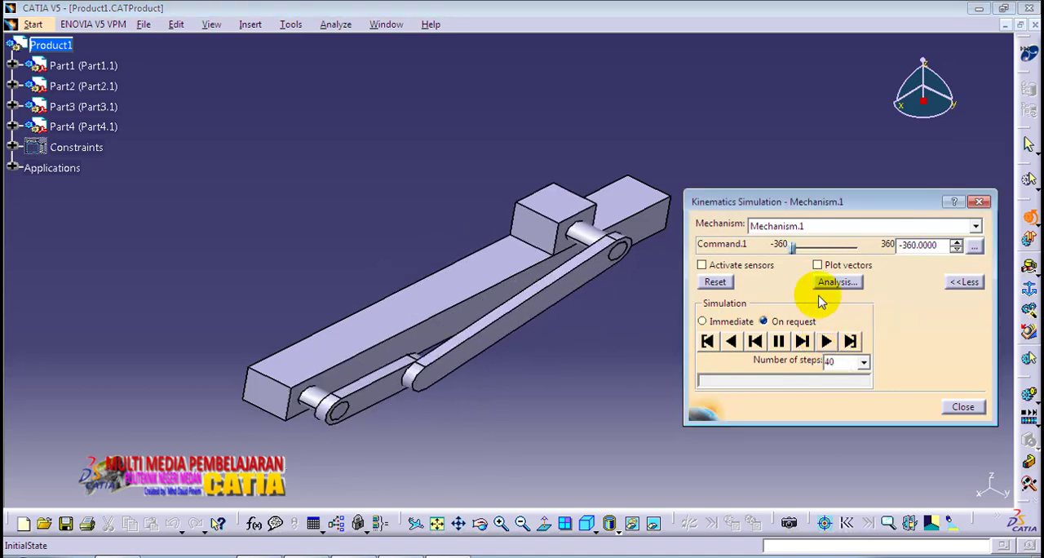
Step: Set the slider limits of Command.1 to a lowest value of -3600 and a highest value of 3600
mouse_move(406, 261)
middle_mouse_down()
mouse_move(380, 228)
mouse_move(397, 260)
middle_mouse_up()
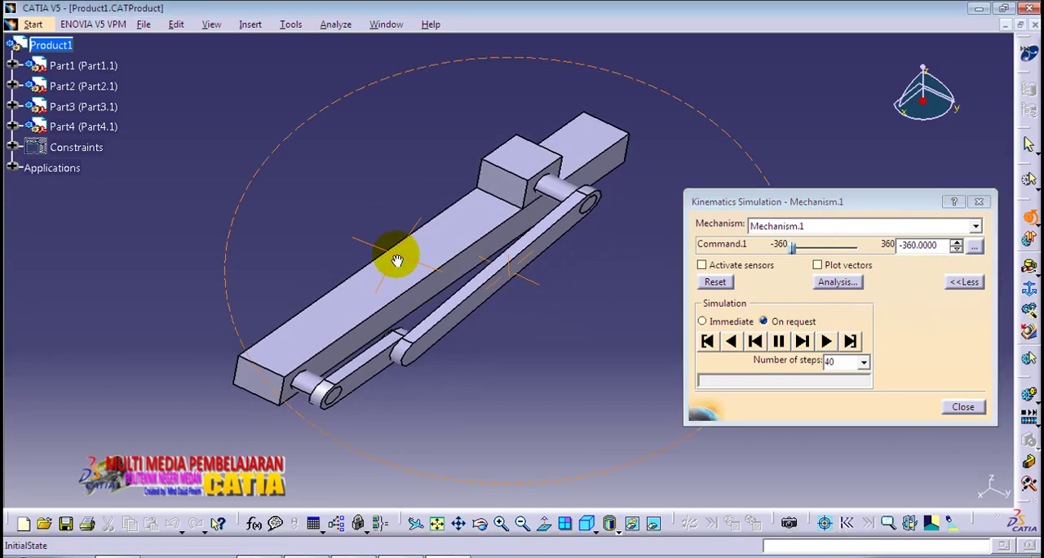
left_click(976, 249)
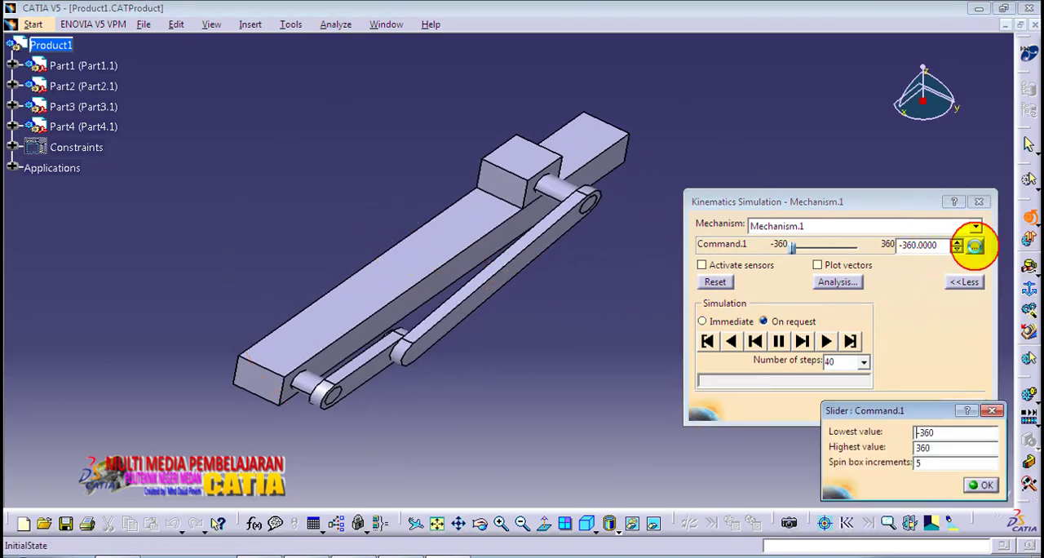
left_click(942, 433)
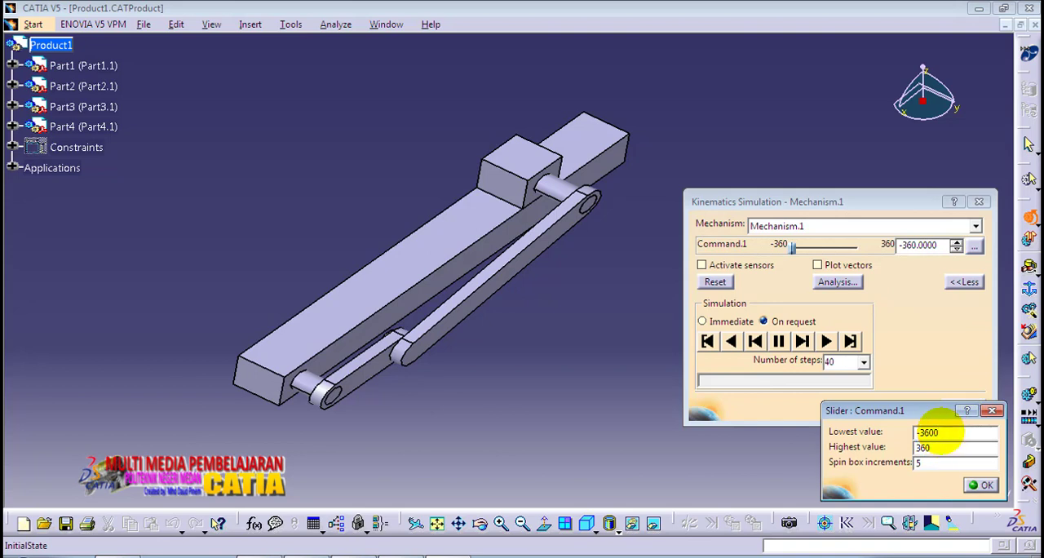
double_click(935, 448)
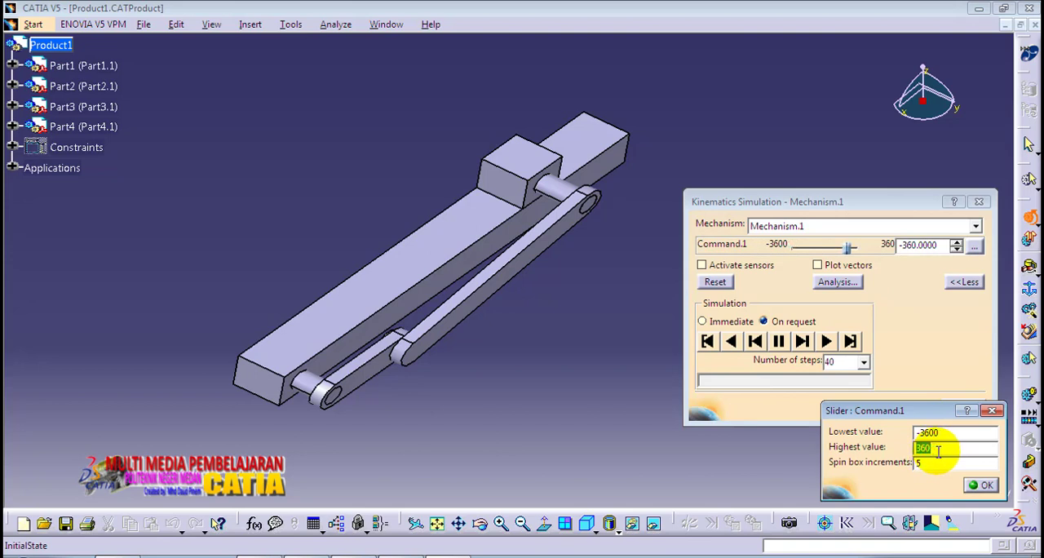
left_click(938, 451)
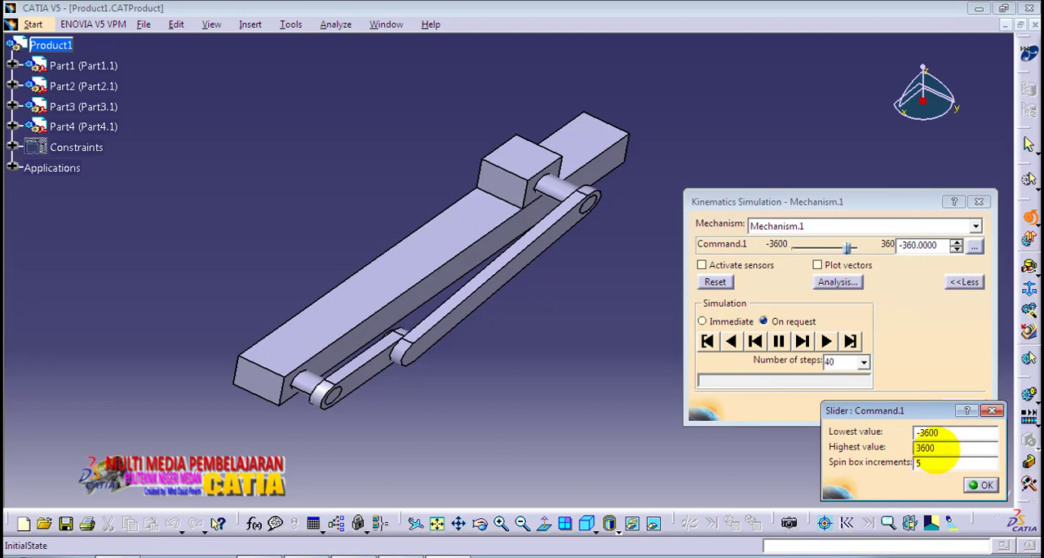
left_click(984, 486)
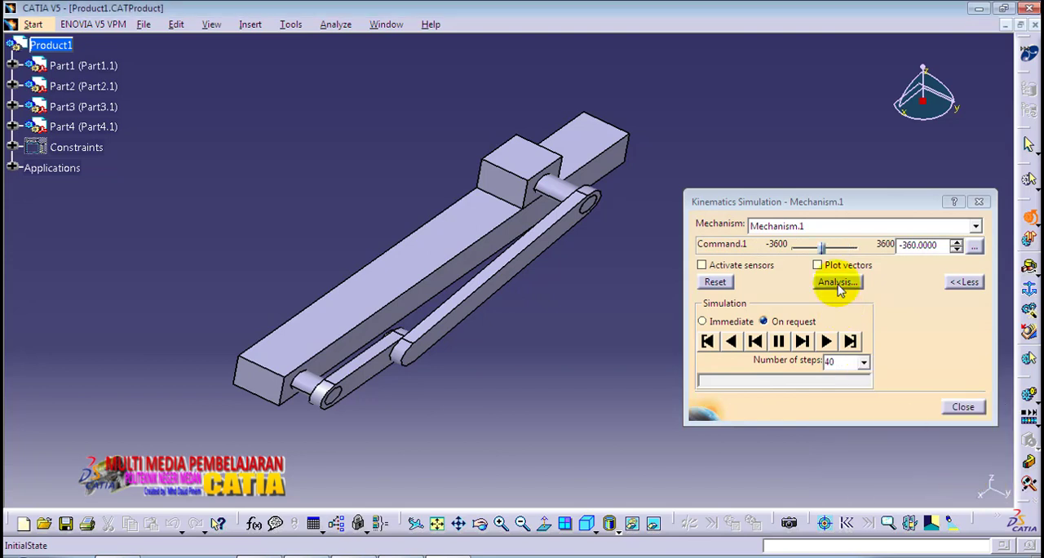
Step: Play the 40-step simulation with Command.1 at -3600, and play it again with Command.1 at 3600
left_click_drag(825, 253, 781, 250)
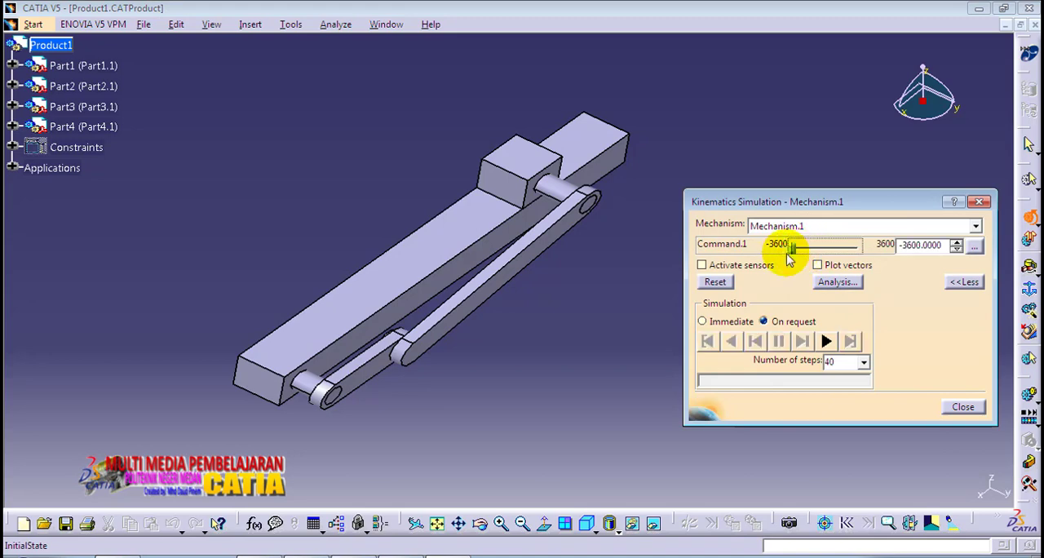
left_click(826, 341)
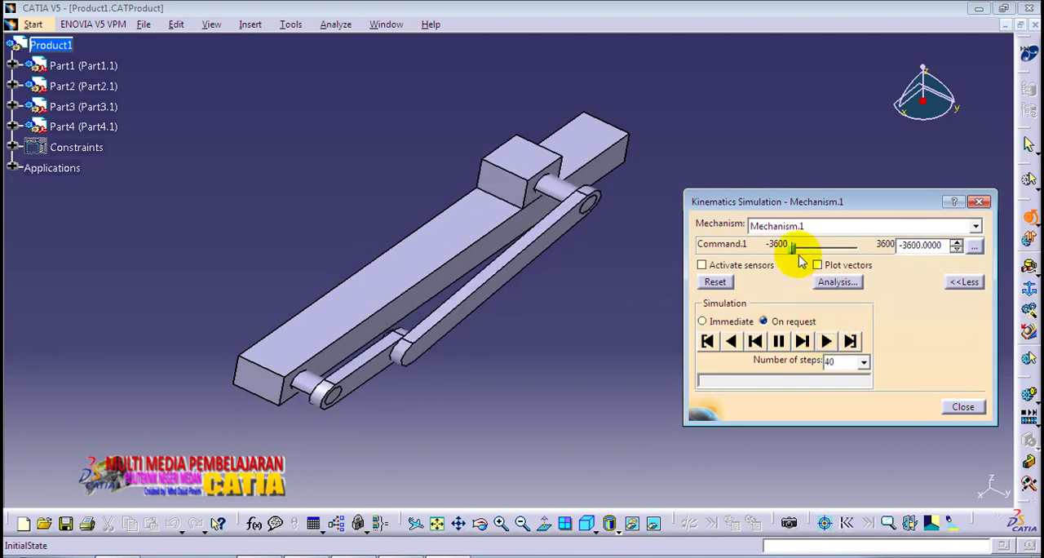
left_click_drag(794, 249, 860, 246)
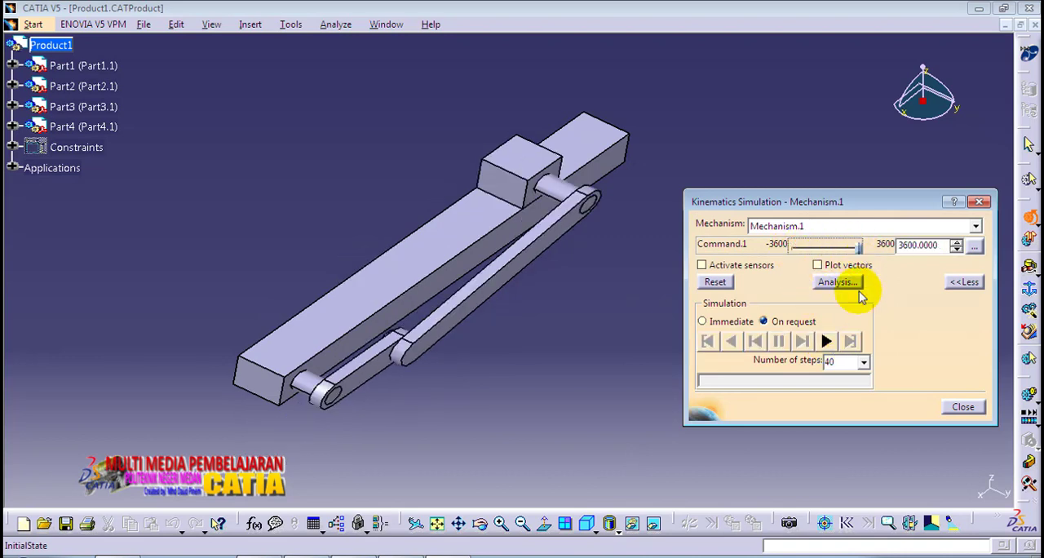
left_click(826, 342)
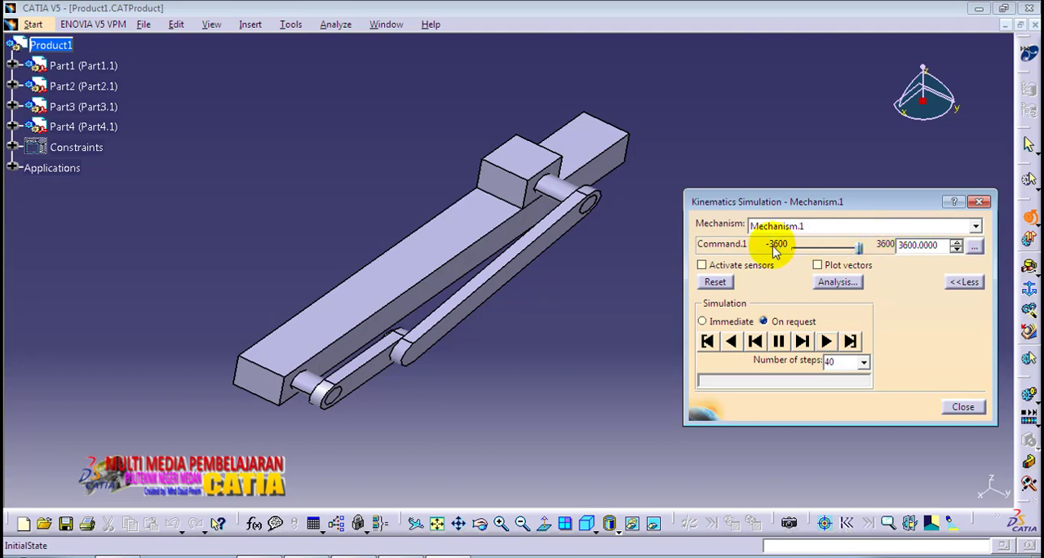
Step: Set the number of simulation steps to 200 and play the mechanism's motion backward
left_click(863, 362)
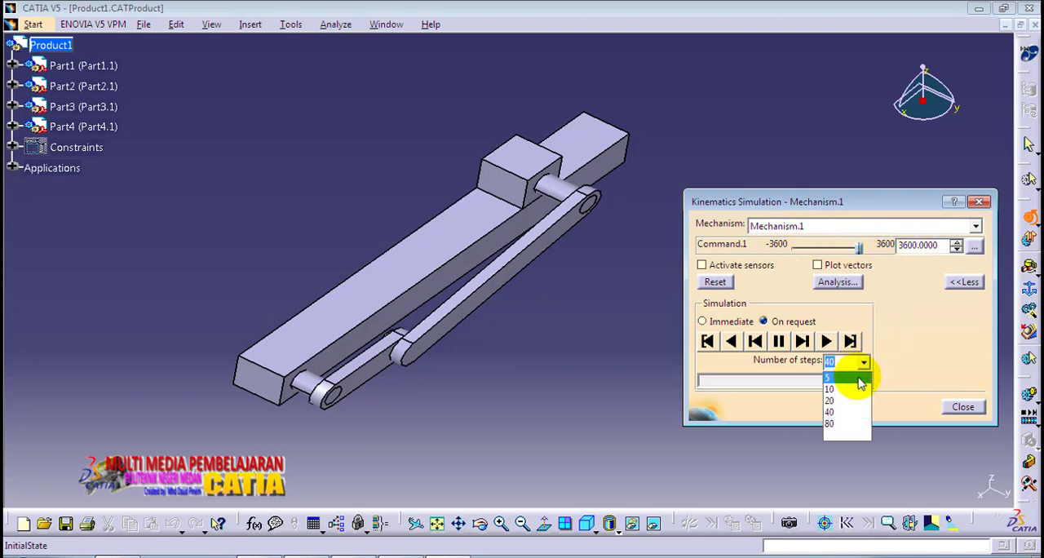
left_click(849, 361)
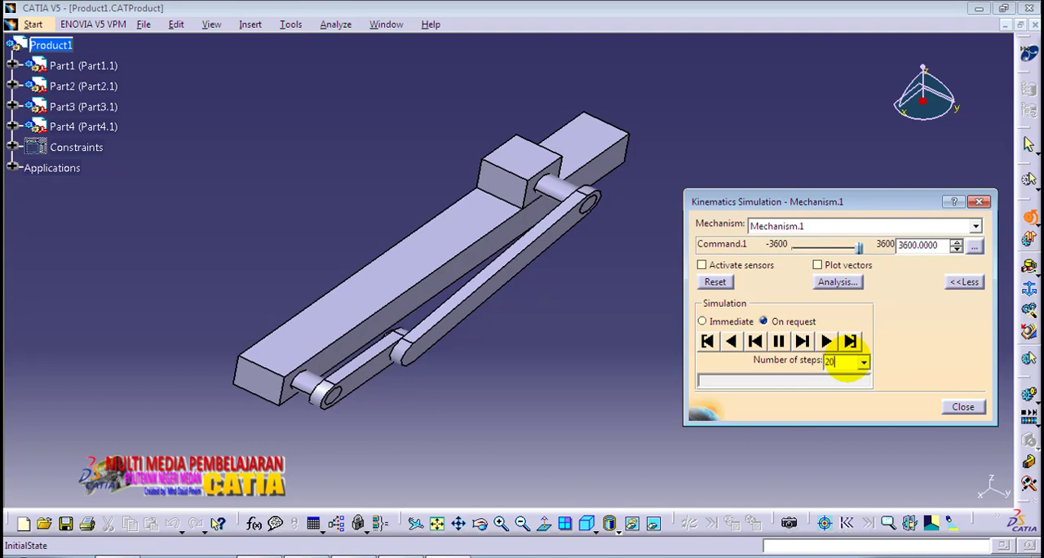
left_click(732, 342)
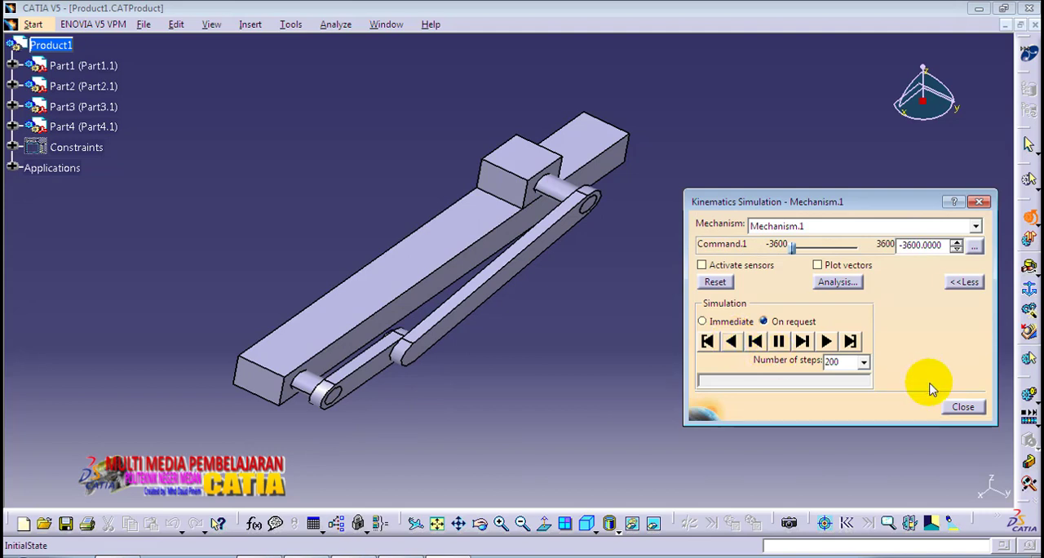
Step: Set the number of simulation steps to 300, play the motion forward and inspect the mechanism from several angles
double_click(841, 361)
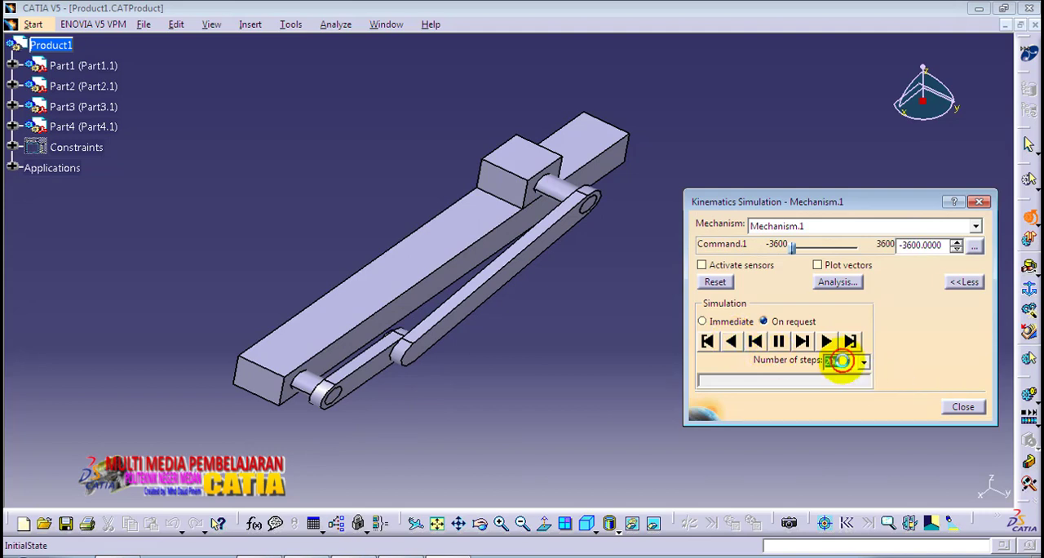
type("300")
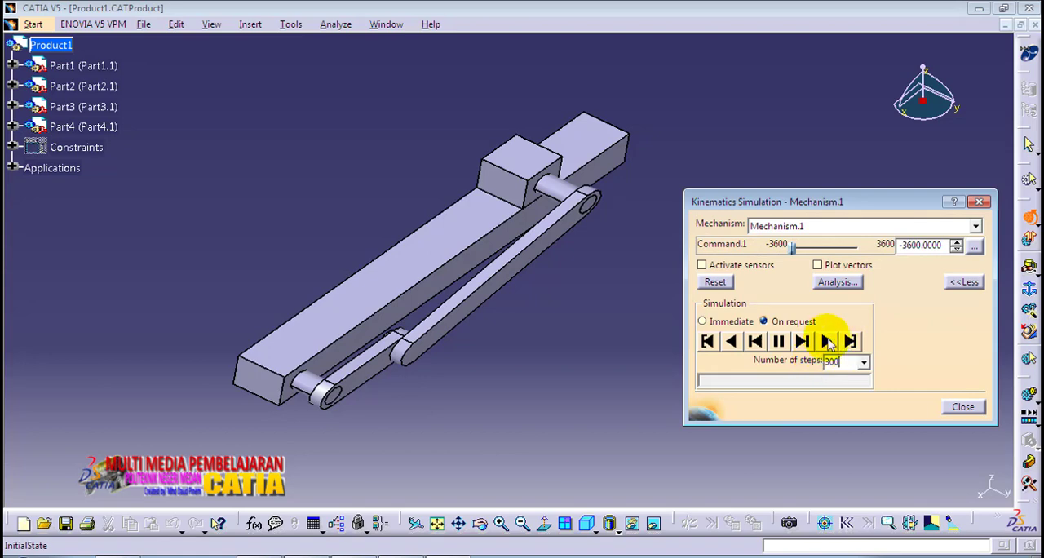
left_click(827, 341)
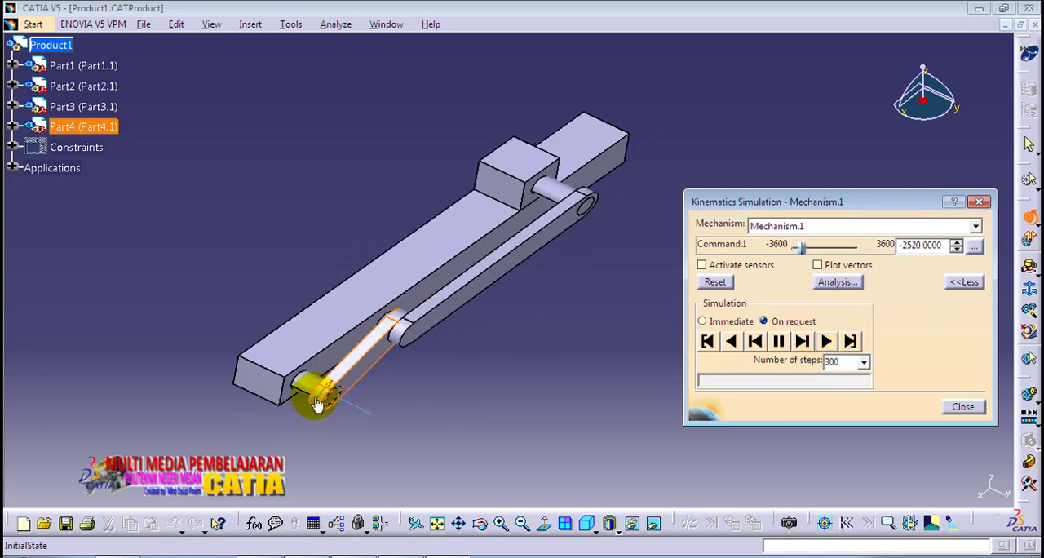
middle_click_drag(311, 395, 481, 425)
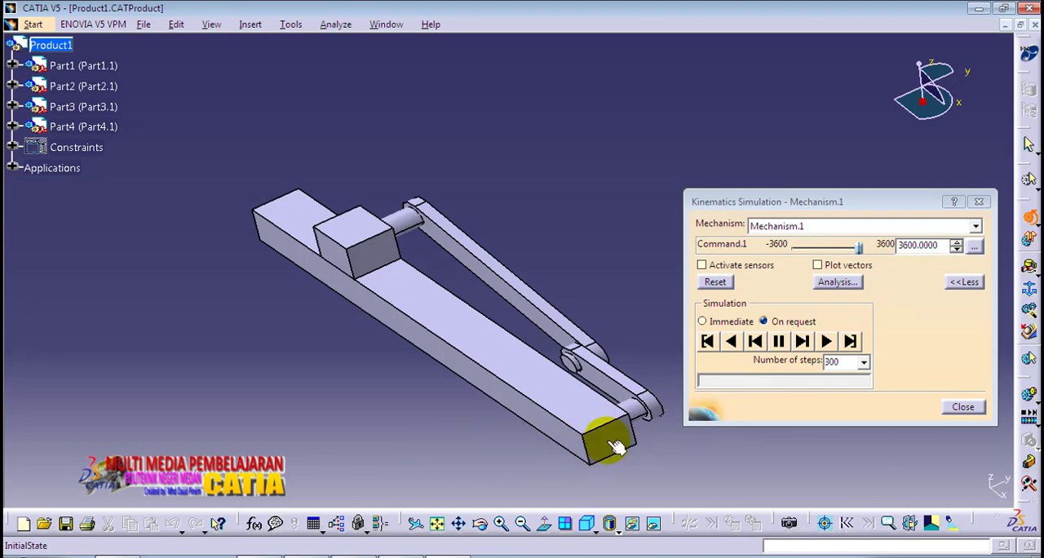
middle_click_drag(626, 441, 441, 300)
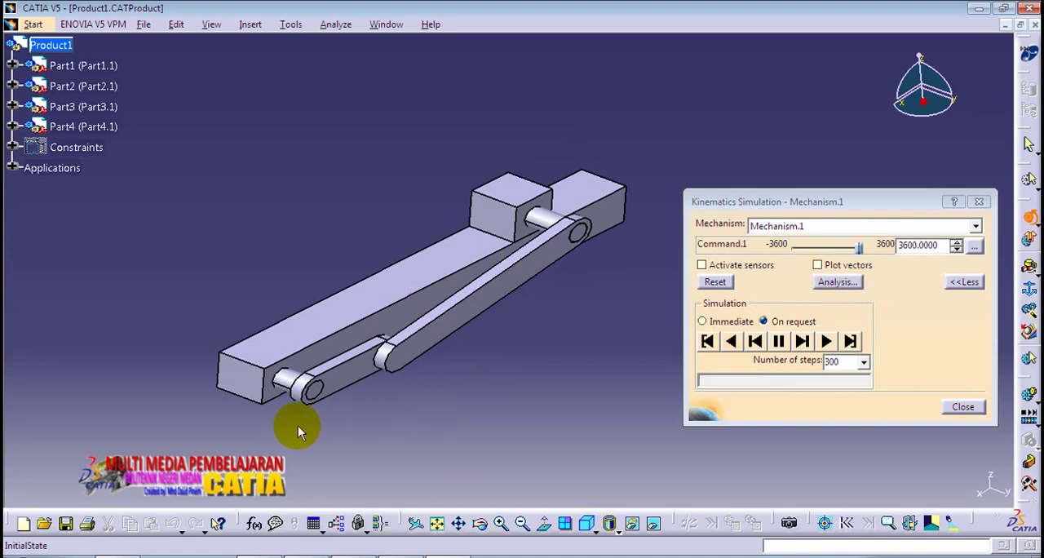
middle_click_drag(298, 425, 494, 373)
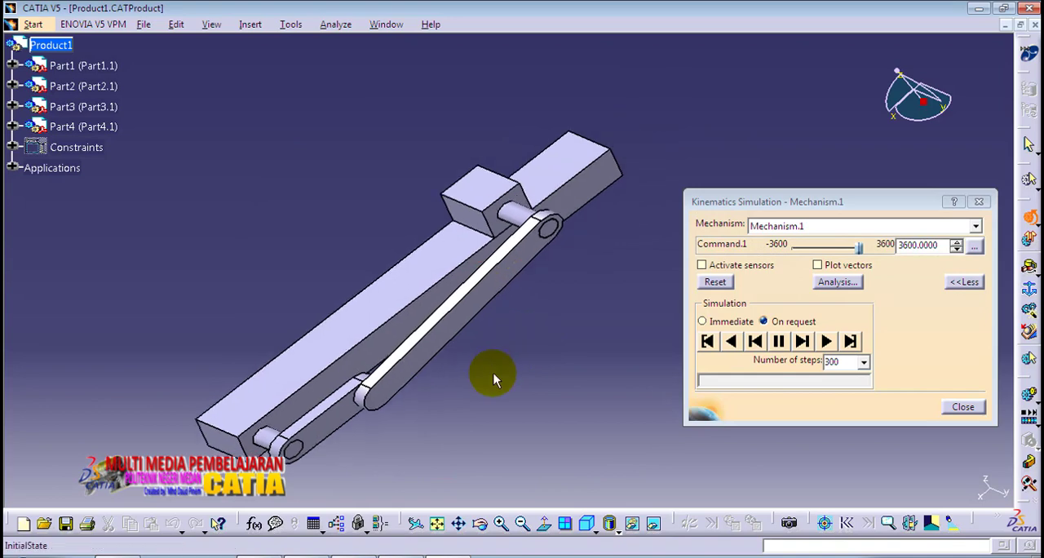
middle_click_drag(263, 261, 315, 233)
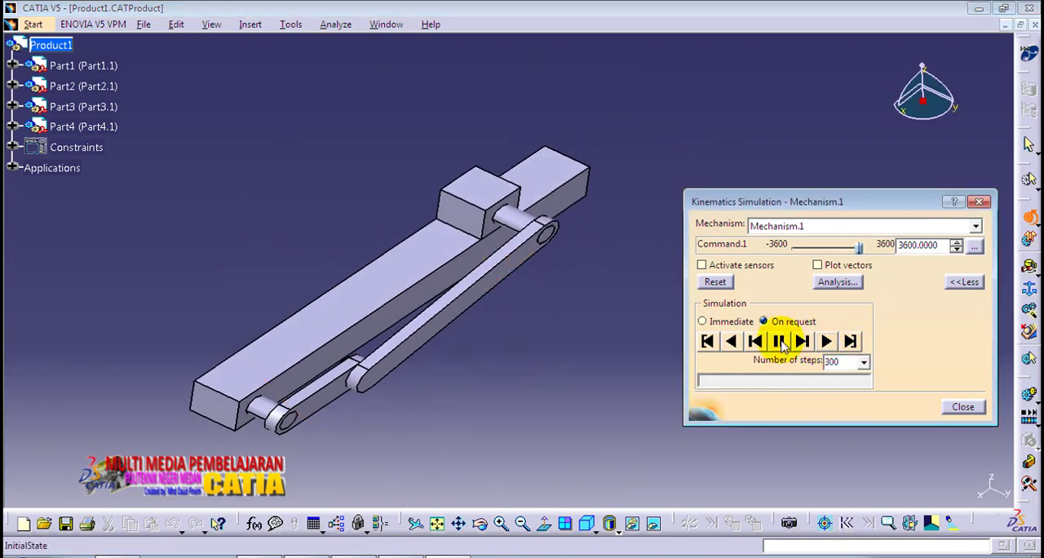
Step: Play the 300-step simulation backward and show the moving mechanism in the standard isometric view
left_click(730, 340)
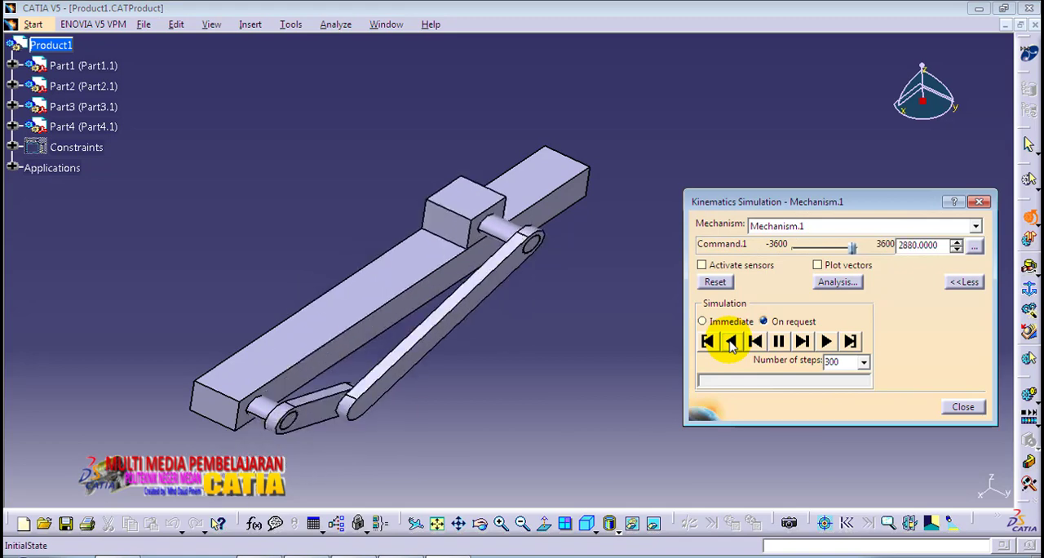
middle_click_drag(233, 443, 274, 400)
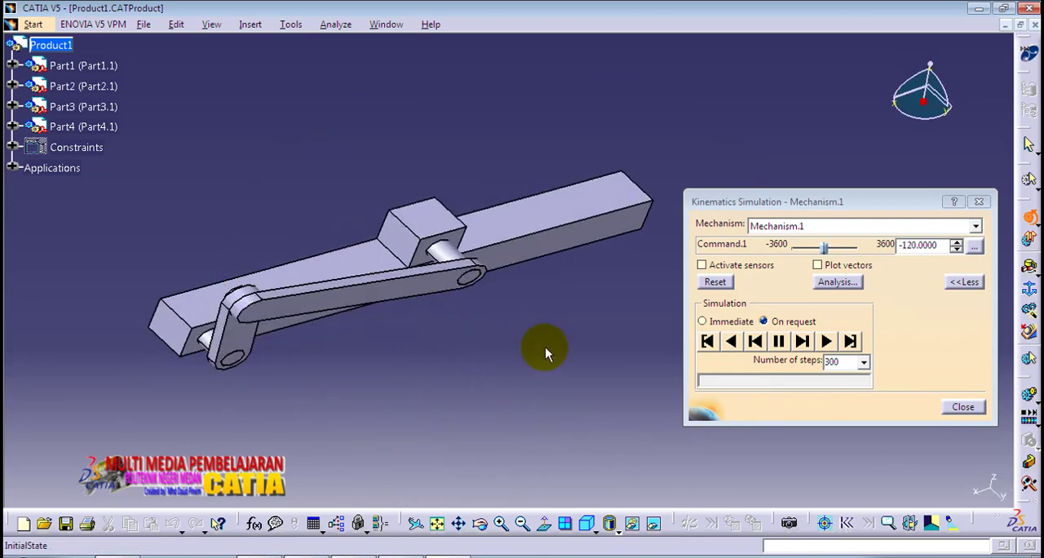
middle_click_drag(470, 349, 528, 372)
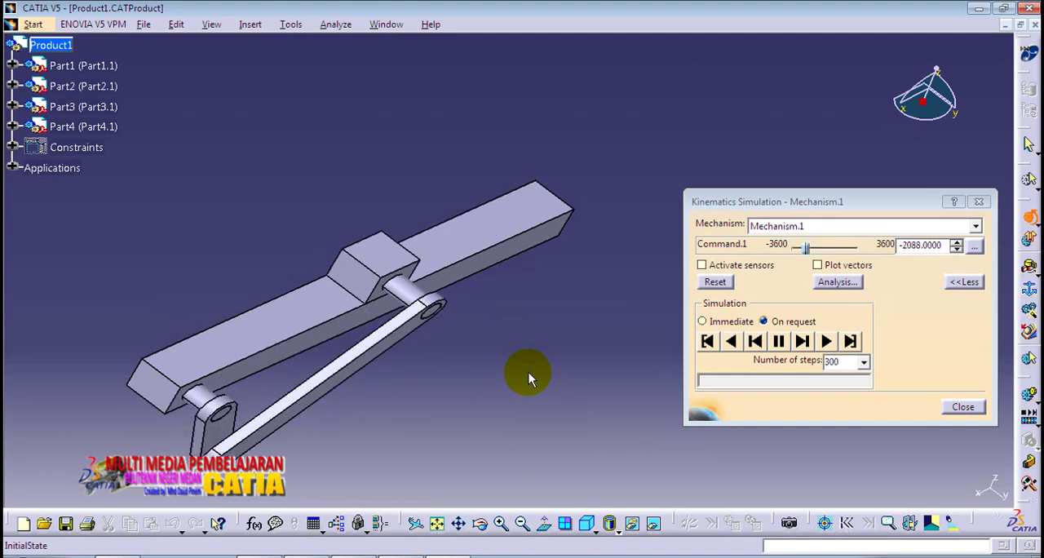
left_click(587, 524)
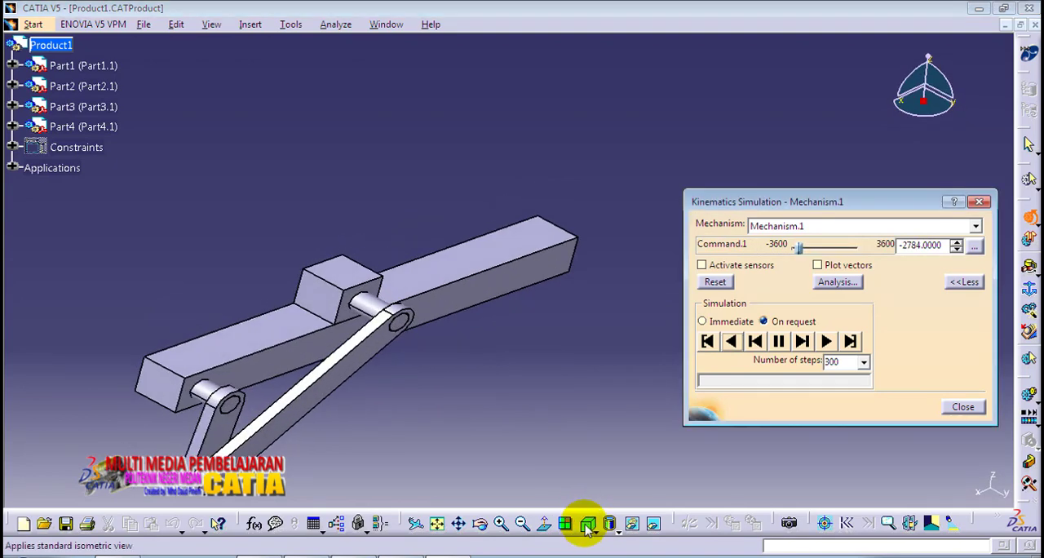
middle_click_drag(481, 405, 529, 358)
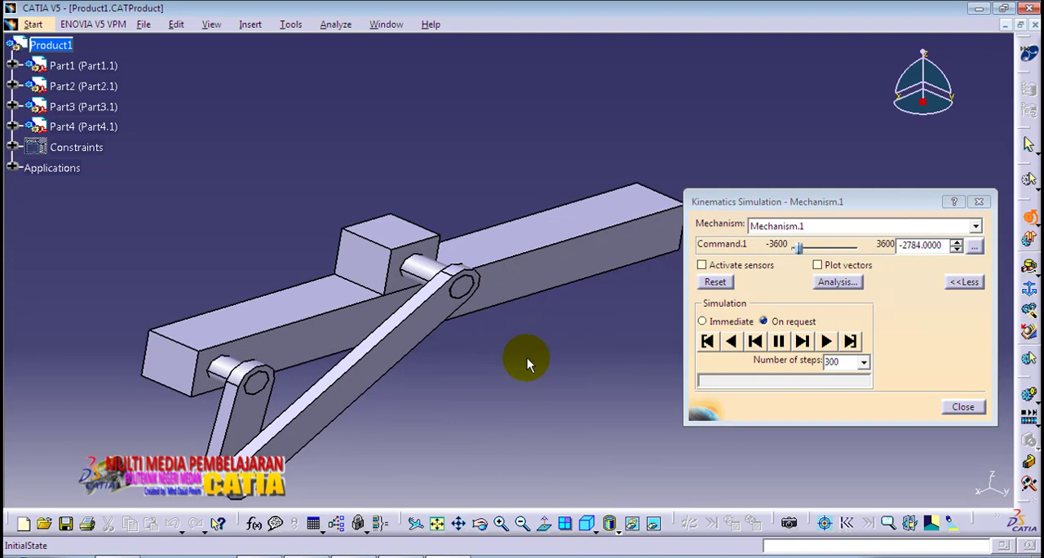
middle_click_drag(526, 358, 527, 321)
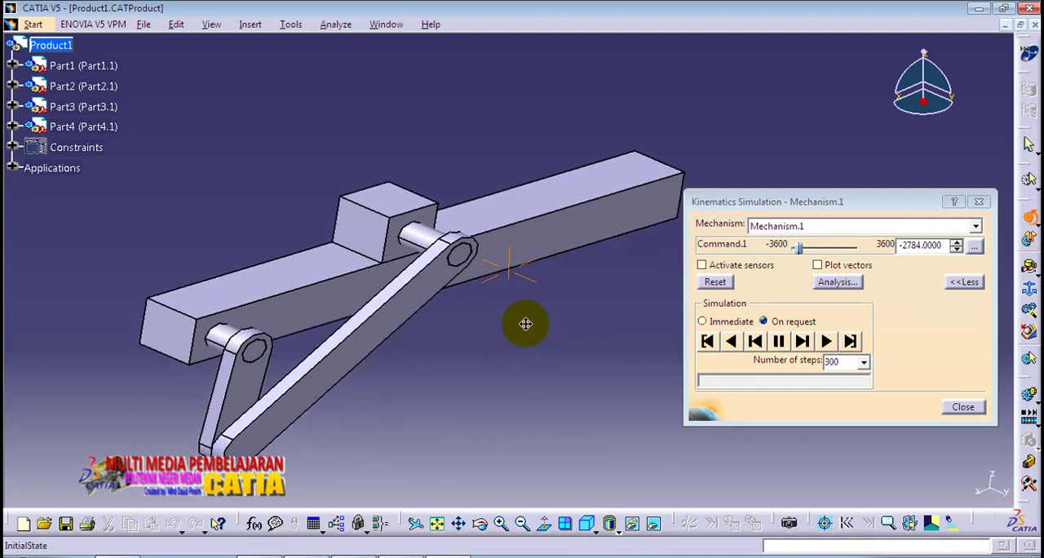